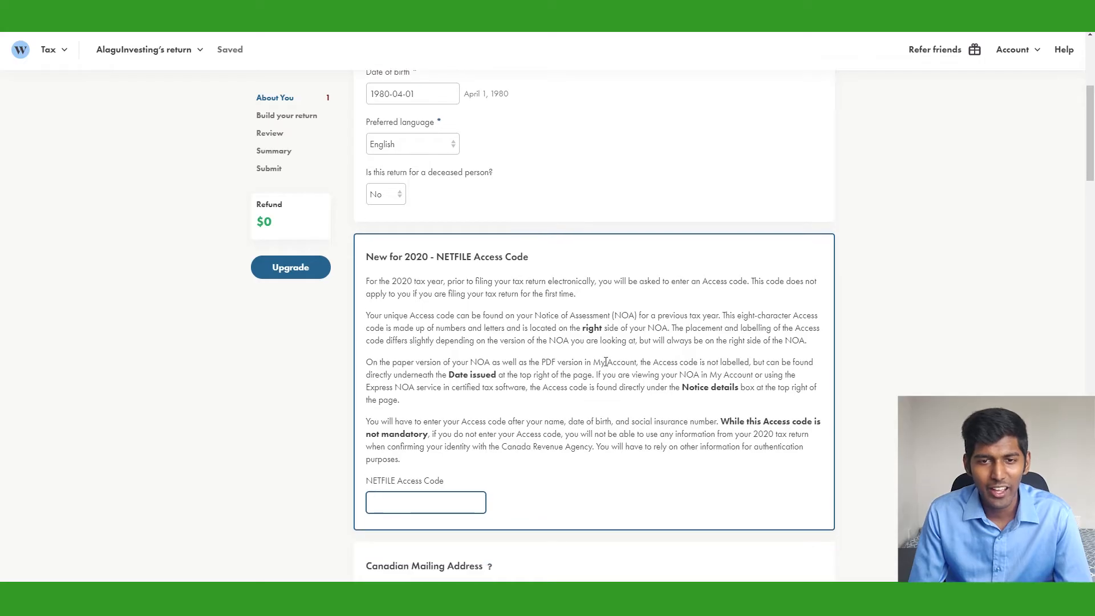
pyautogui.scroll(-1, 606, 361)
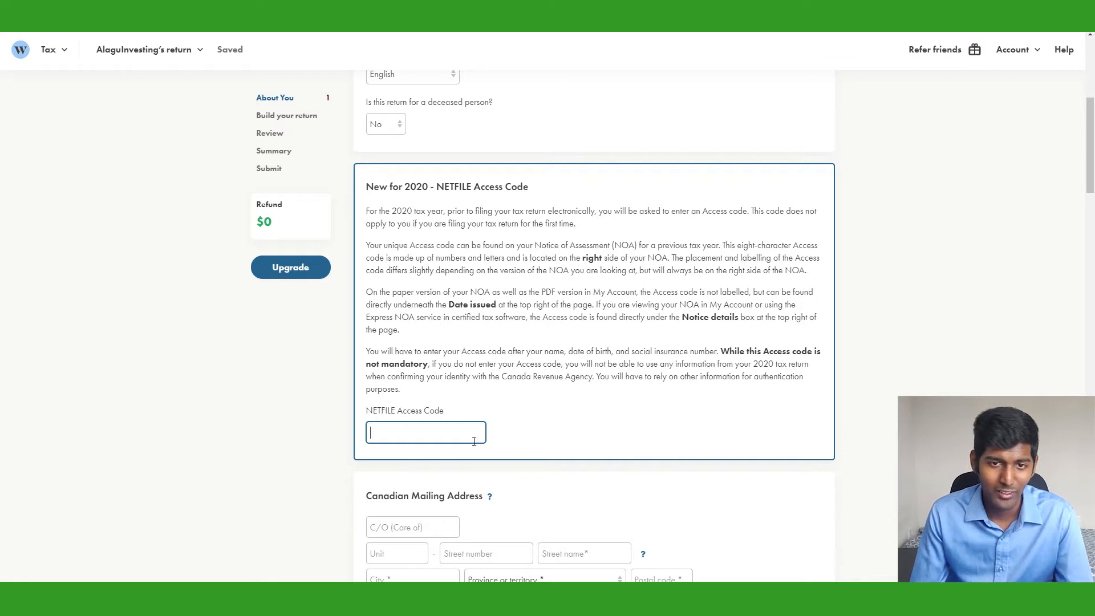
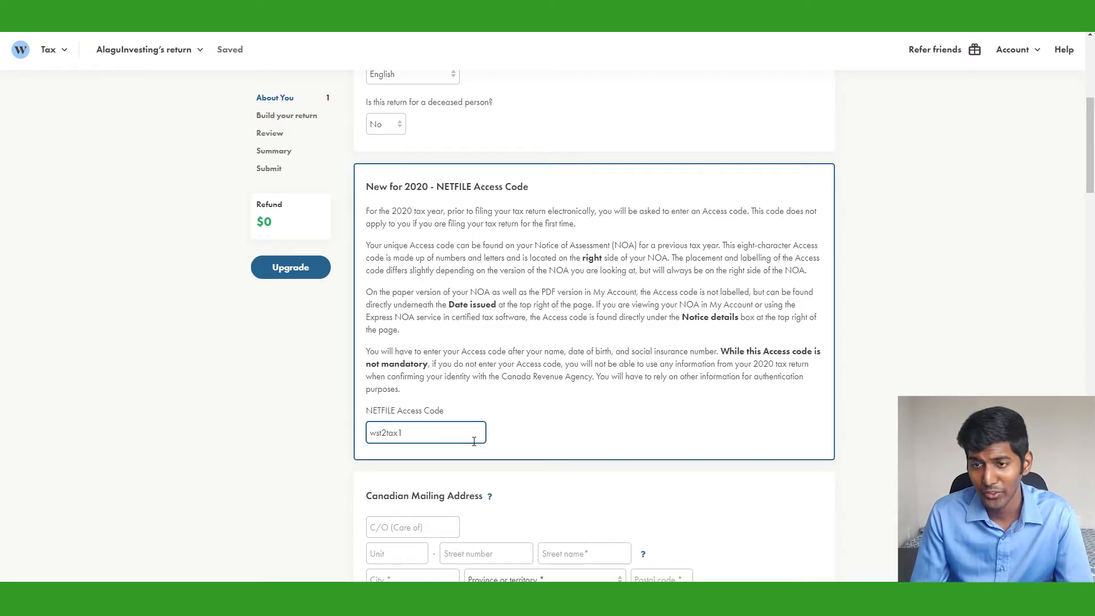
# Enter the eight-character NETFILE access code
pyautogui.scroll(-4, 474, 442)
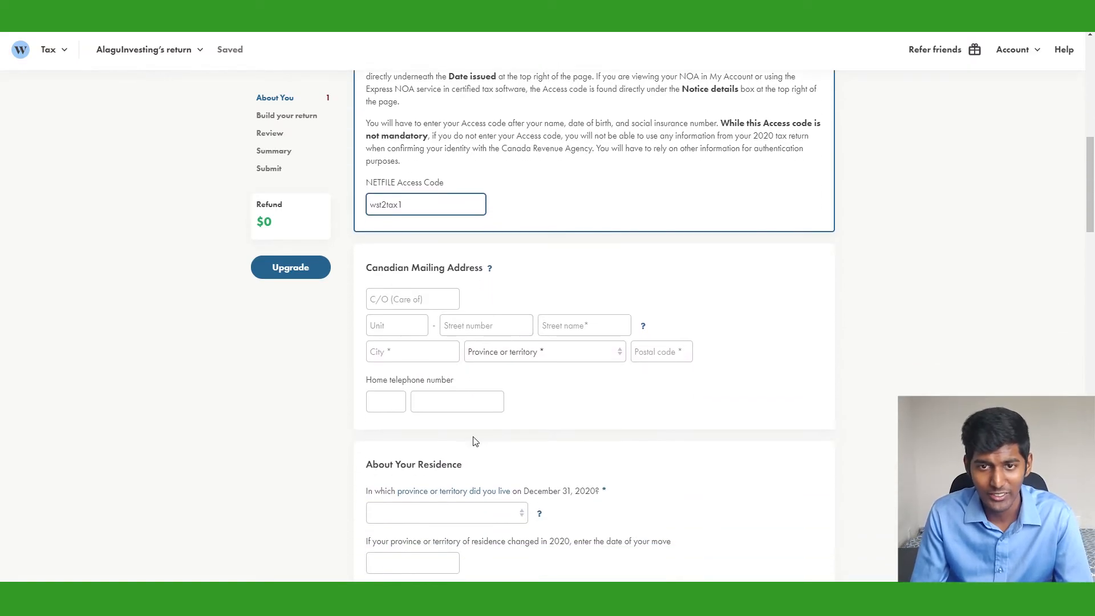
# Fill in the mailing address: street number, street name, city, Ontario, and postal code
pyautogui.click(498, 329)
pyautogui.write('221B')
pyautogui.press('Tab')
pyautogui.write('Baker St')
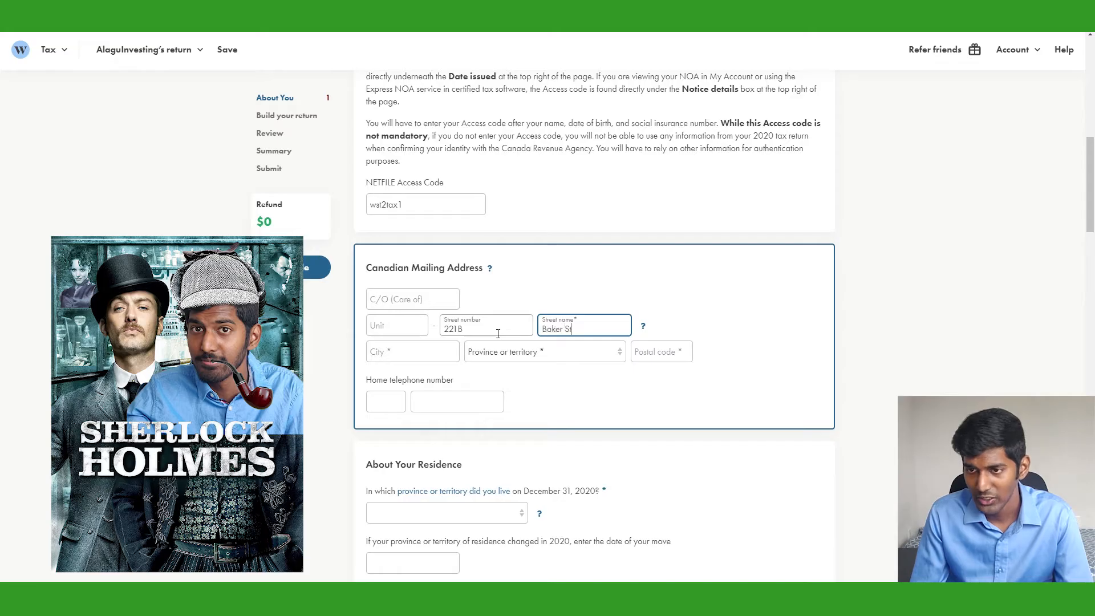
pyautogui.press('Tab')
pyautogui.press('Tab')
pyautogui.write('Ottawa')
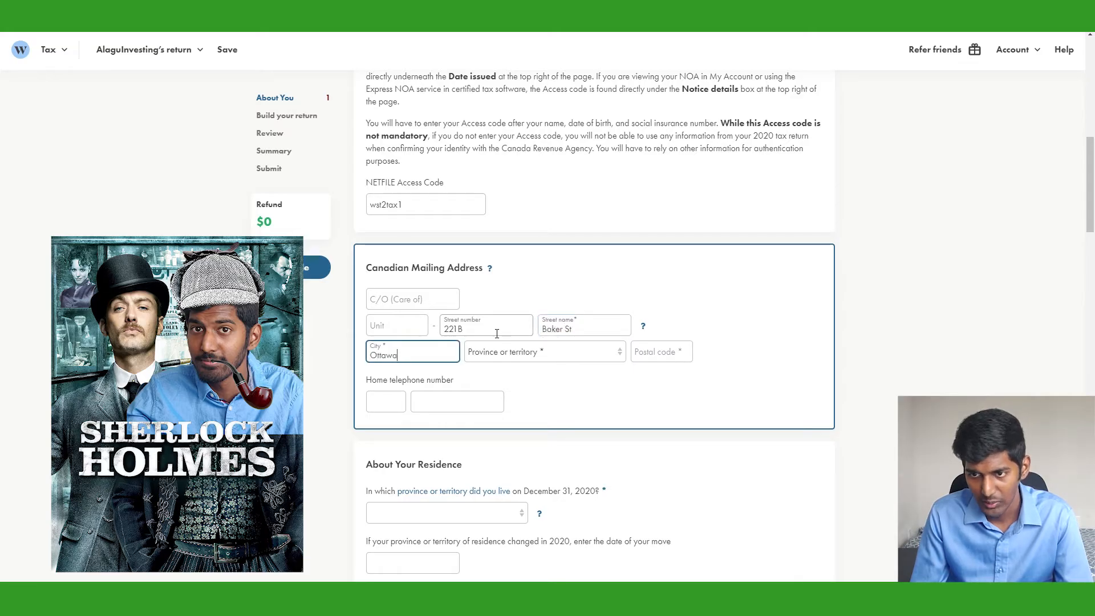
pyautogui.press('Tab')
pyautogui.press('o')
pyautogui.press('Tab')
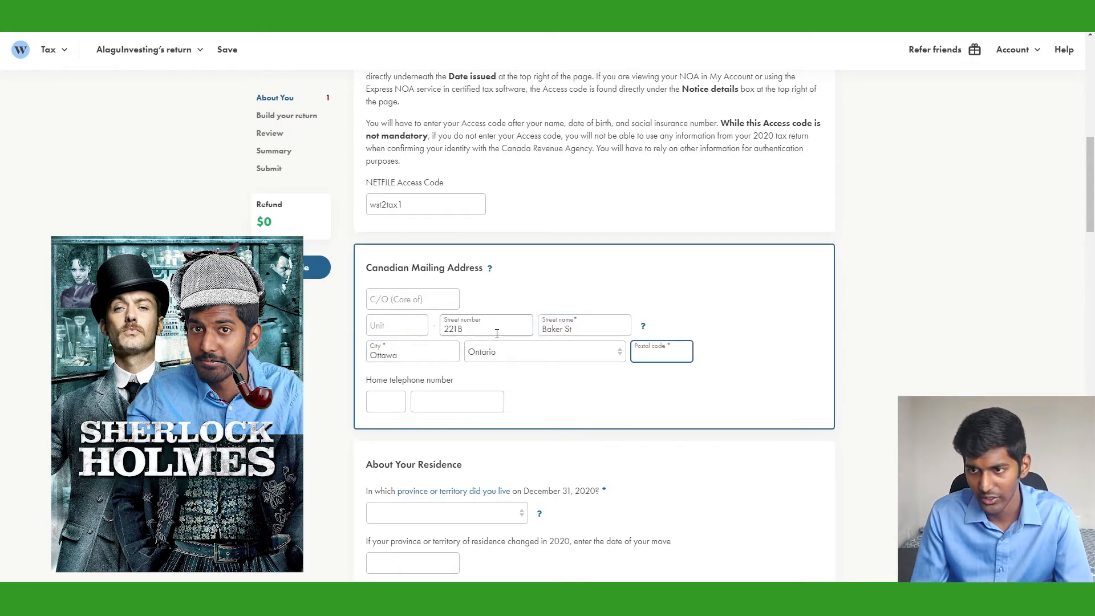
pyautogui.write('K2A2B9')
# Enter the home phone area code and number
pyautogui.click(396, 404)
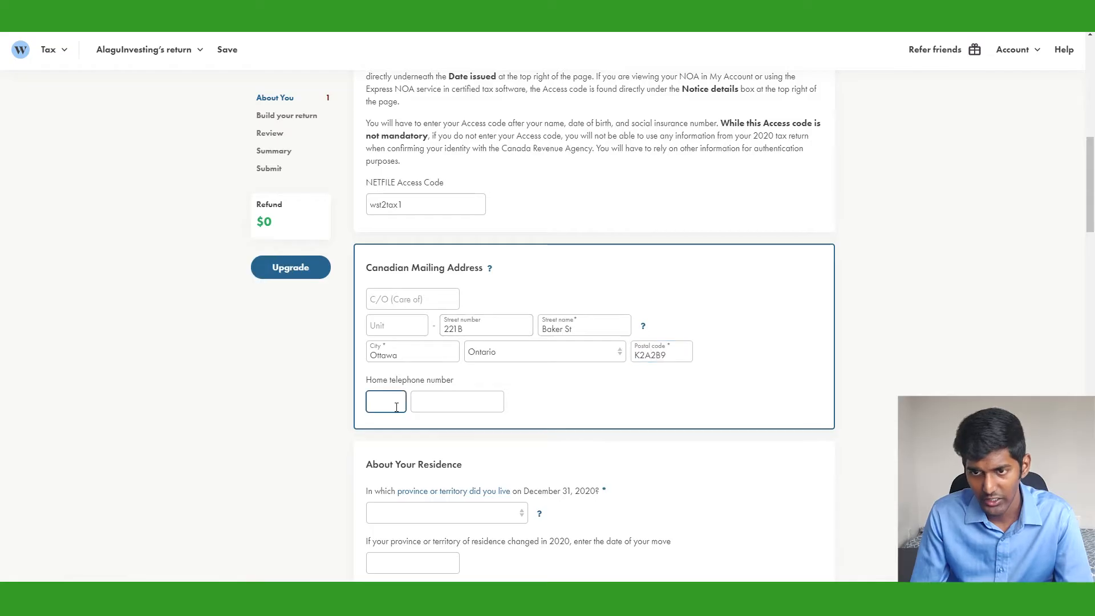
pyautogui.write('613')
pyautogui.press('Tab')
pyautogui.write('1234567')
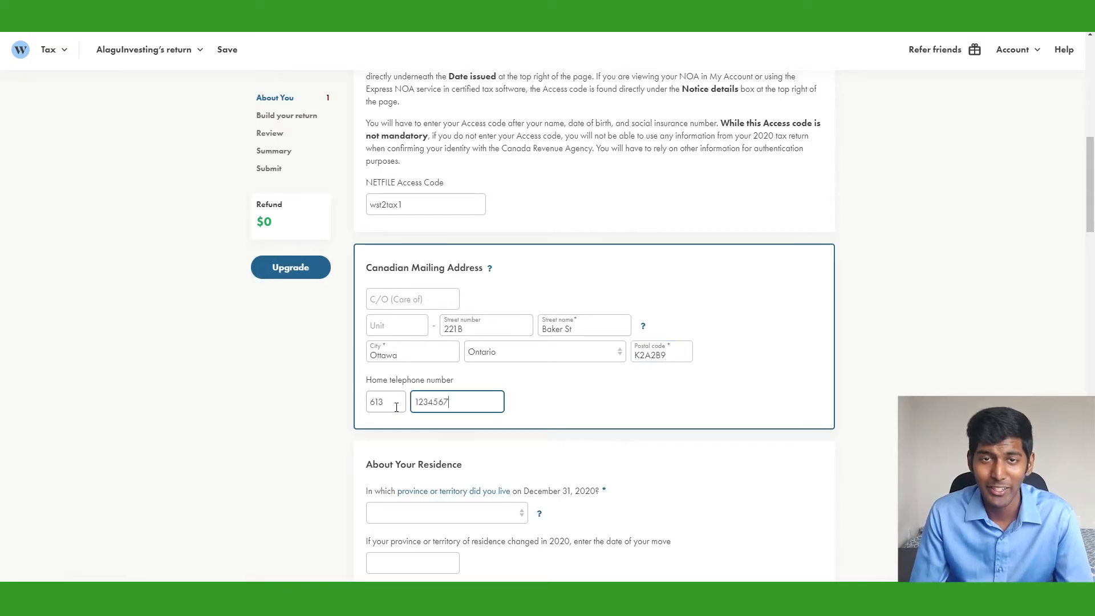
pyautogui.scroll(-4, 408, 404)
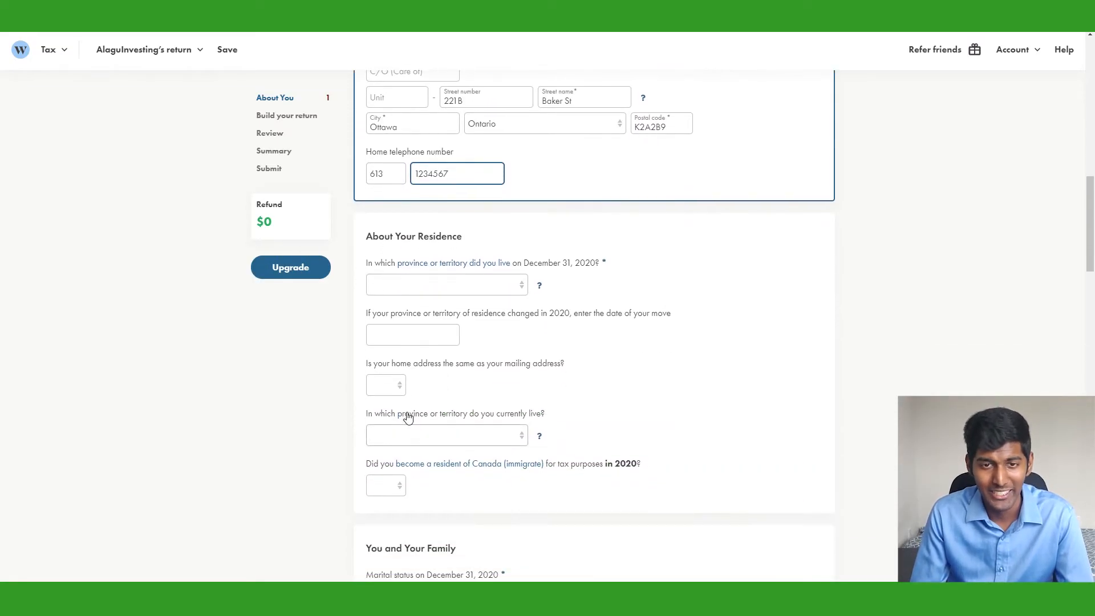
pyautogui.scroll(-1, 408, 417)
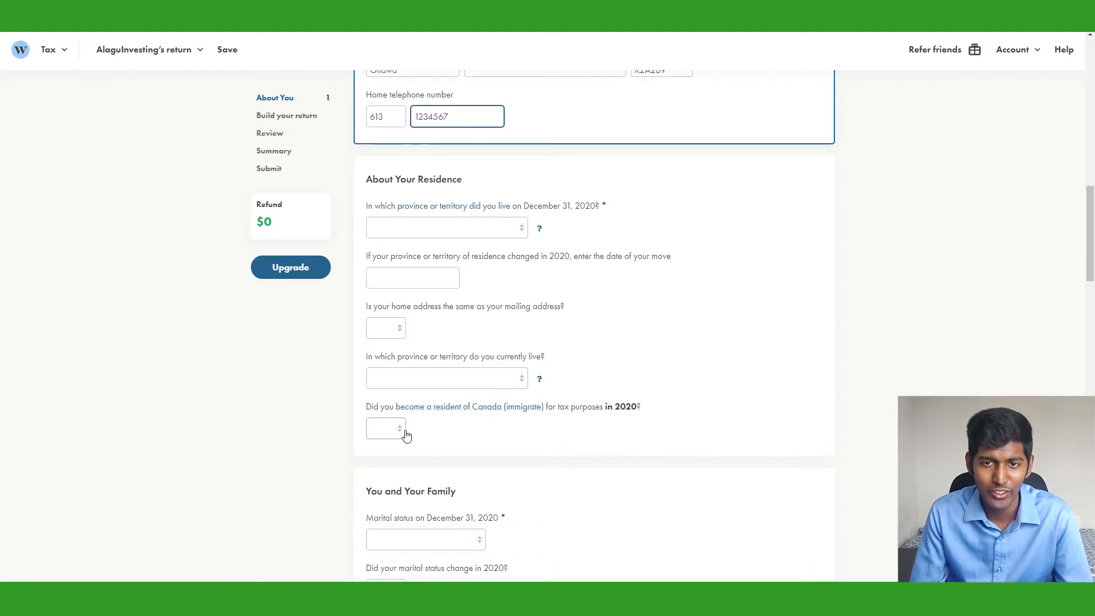
# Answer residence questions: Ontario on December 31, home same as mailing, Ontario now, not immigrated in 2020
pyautogui.click(513, 227)
pyautogui.click(416, 359)
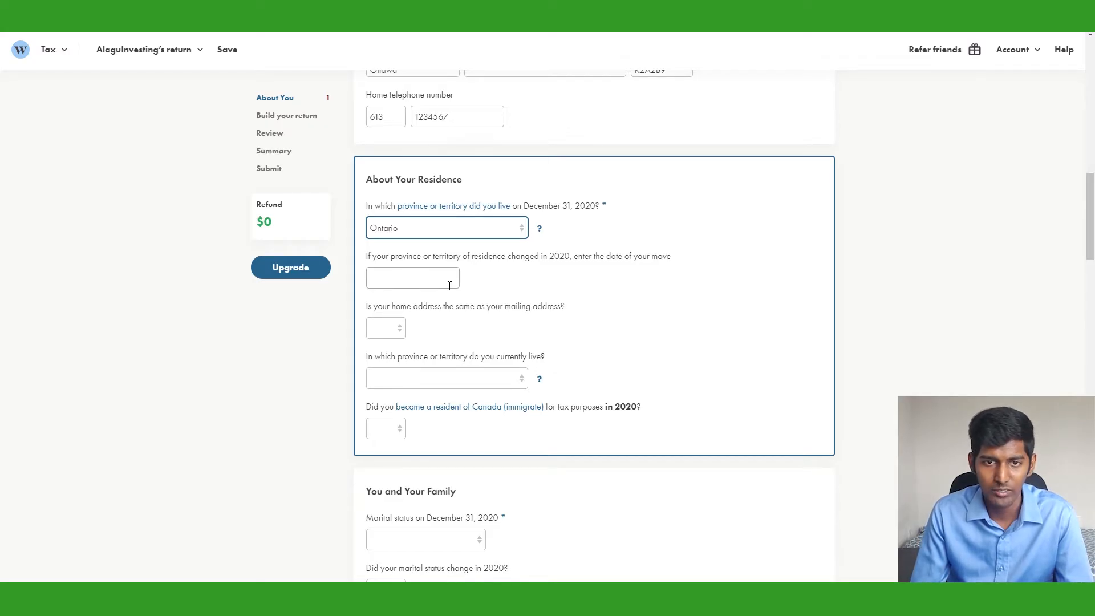
pyautogui.click(388, 330)
pyautogui.click(395, 362)
pyautogui.click(485, 375)
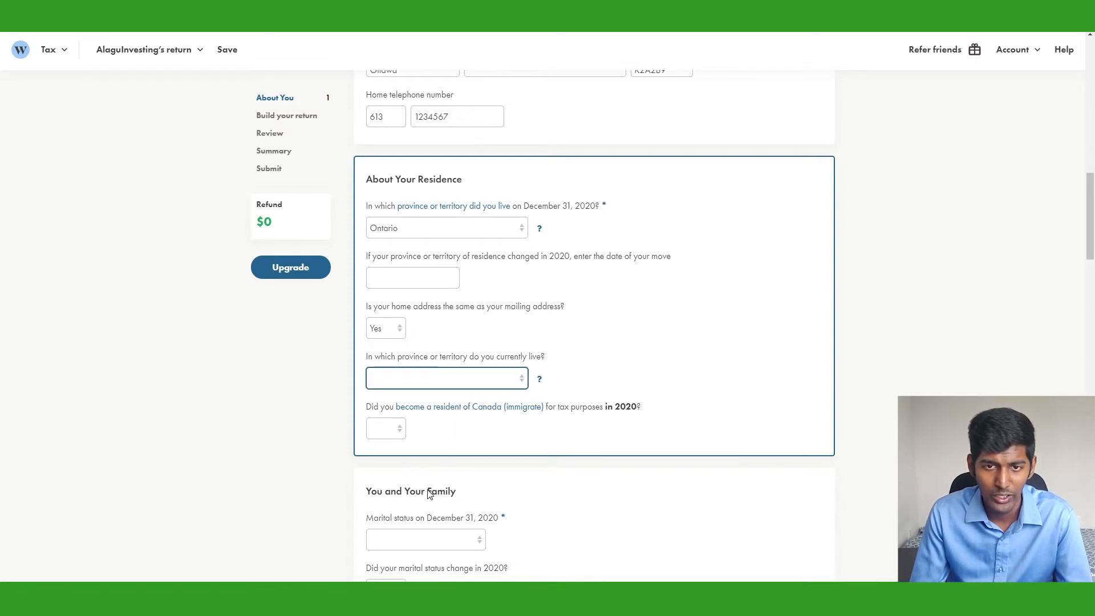
pyautogui.press('o')
pyautogui.click(405, 431)
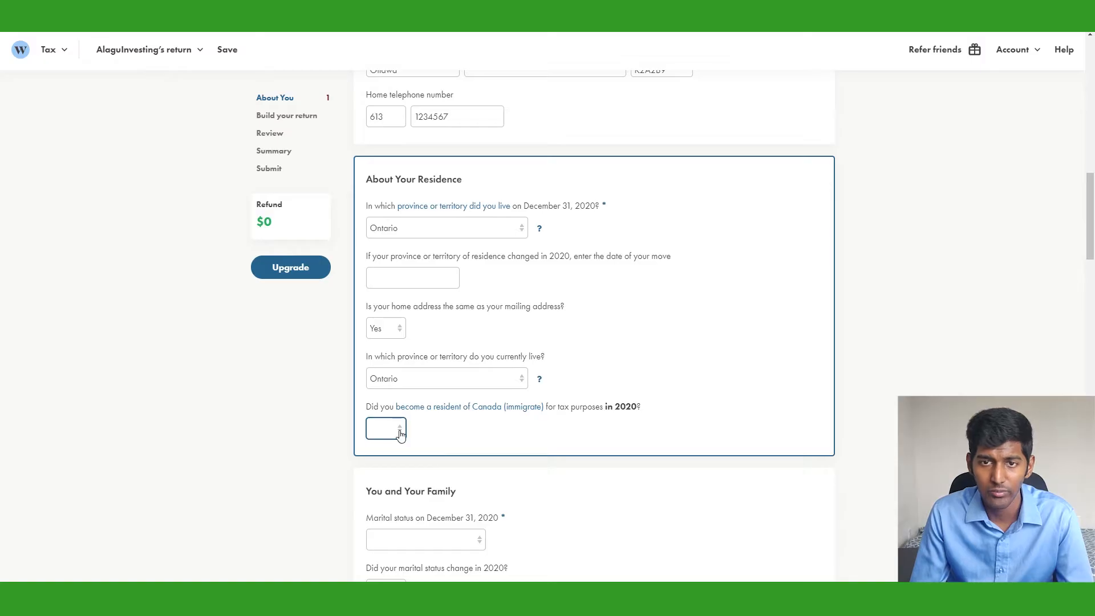
pyautogui.press('n')
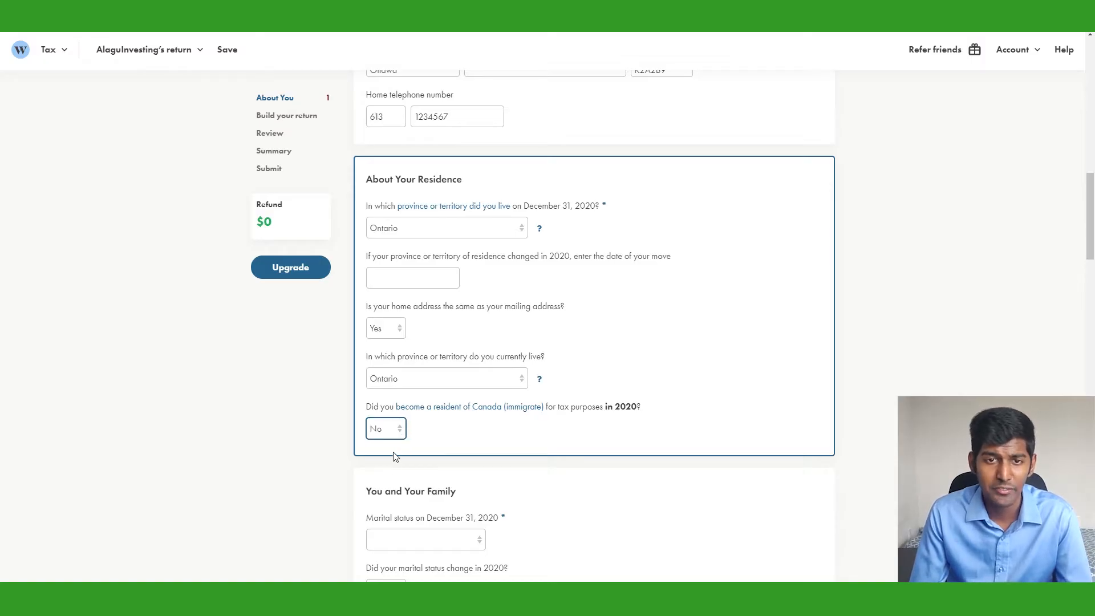
pyautogui.press('y')
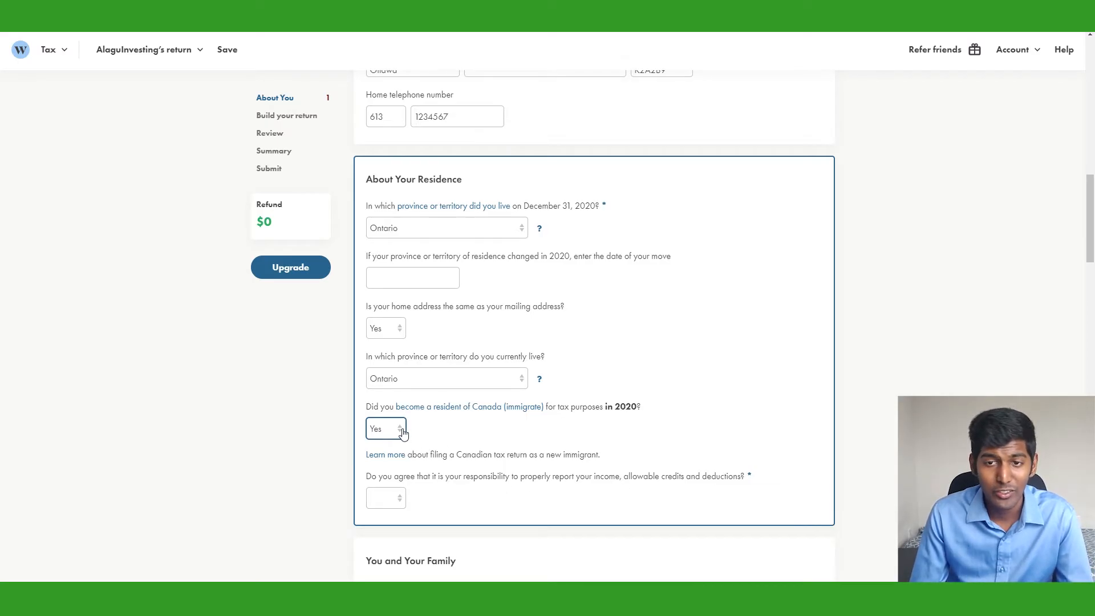
pyautogui.click(385, 471)
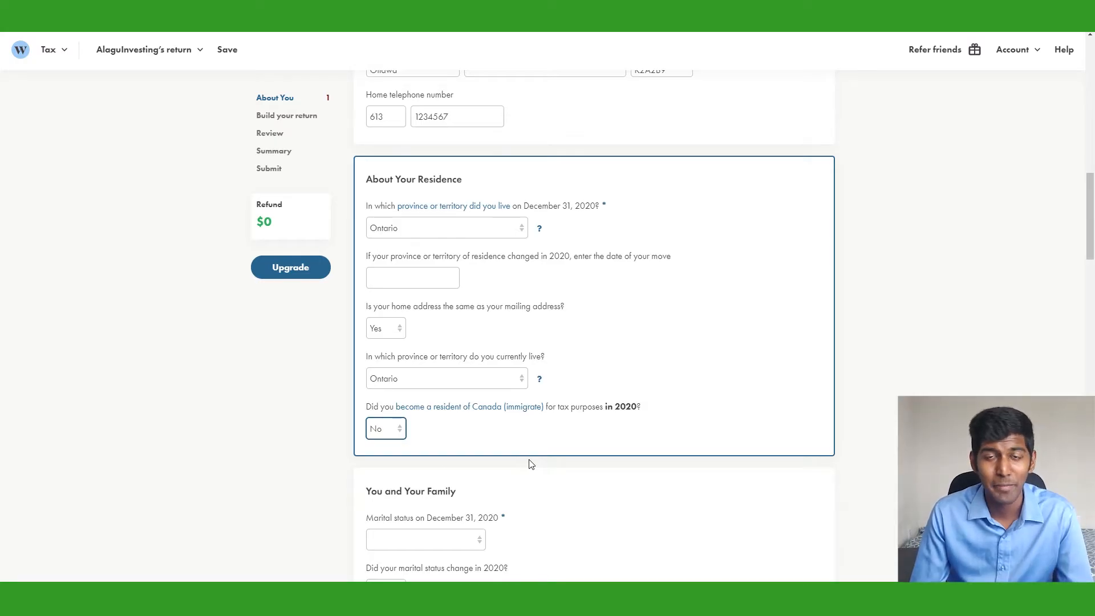
pyautogui.scroll(-5, 531, 463)
# Set marital status to Single, with no status change and no dependants
pyautogui.click(458, 256)
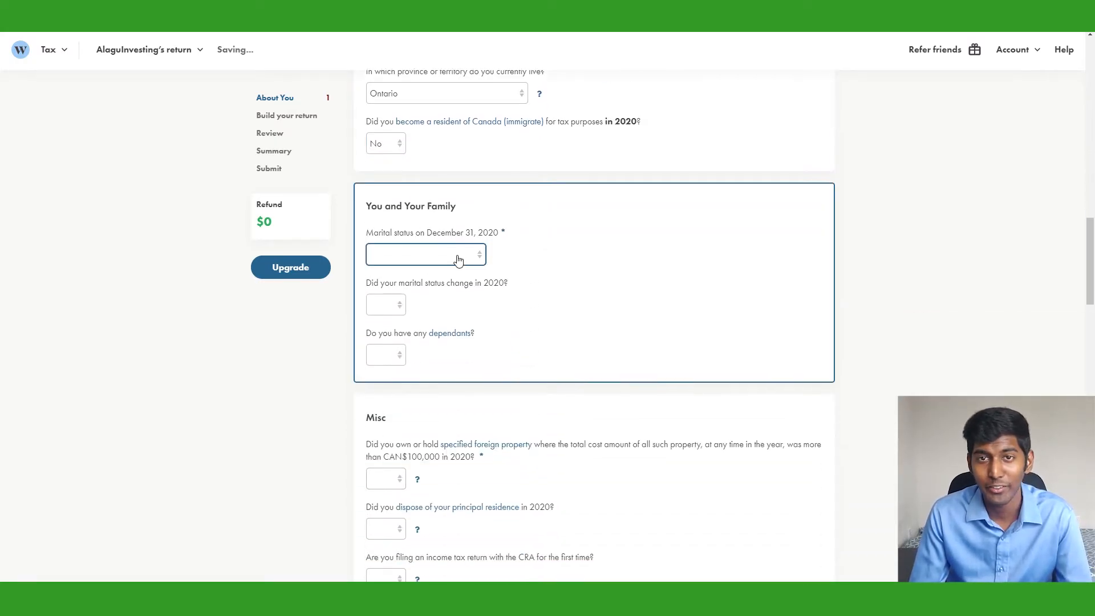
pyautogui.click(399, 344)
pyautogui.click(392, 306)
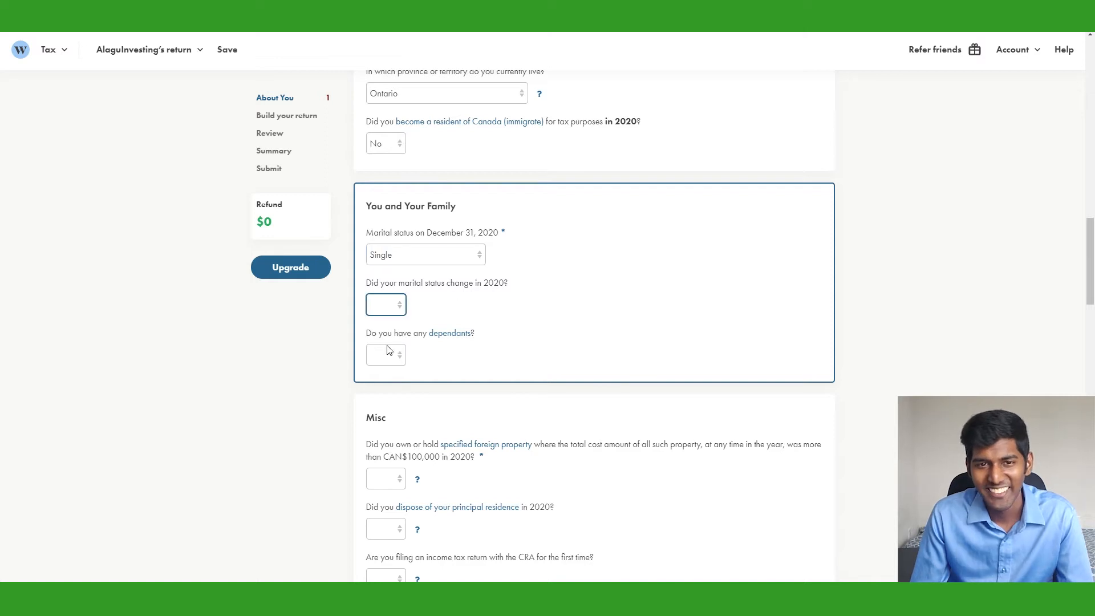
pyautogui.click(388, 349)
pyautogui.click(399, 358)
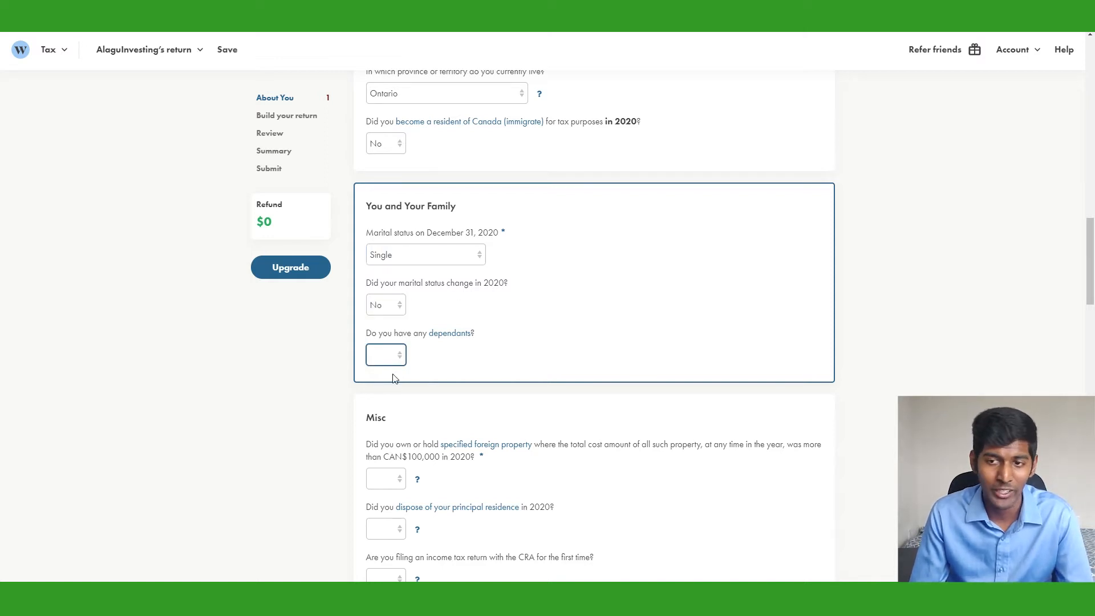
pyautogui.click(389, 403)
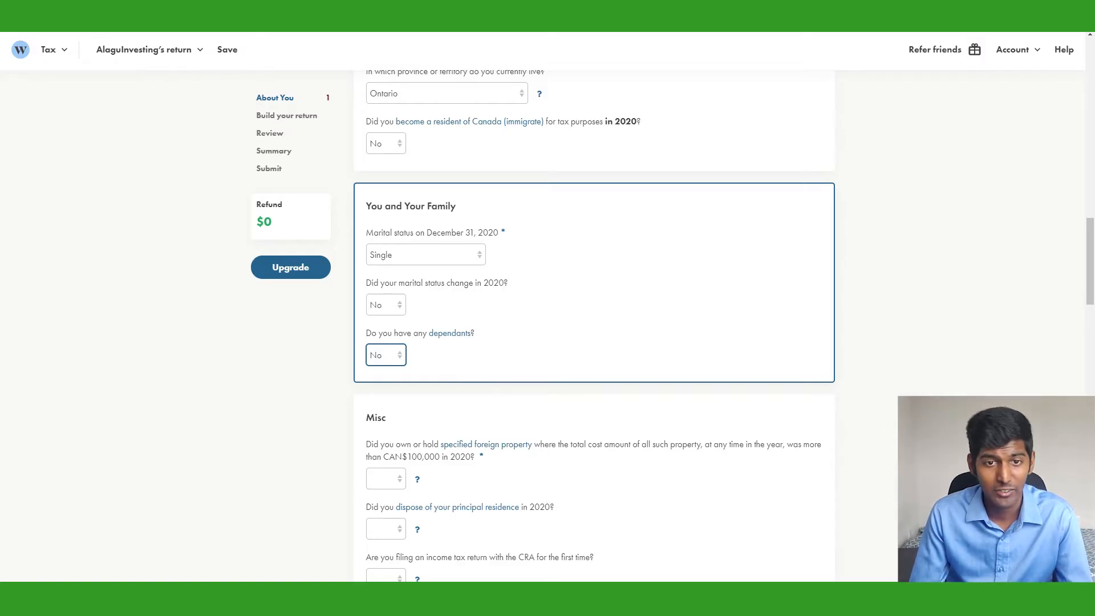
pyautogui.scroll(-4, 729, 390)
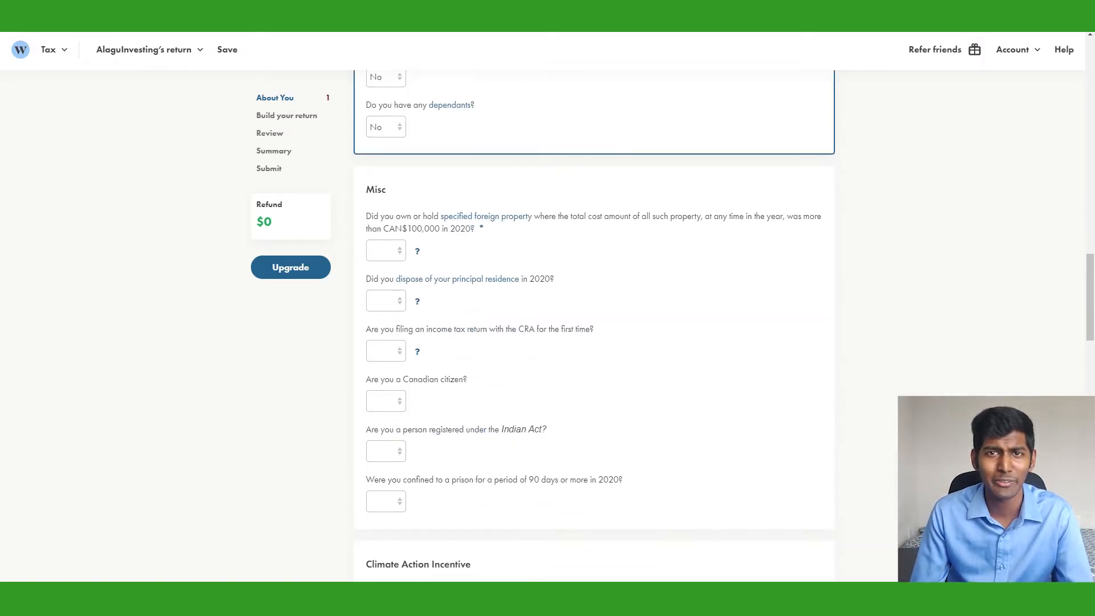
pyautogui.scroll(-1, 593, 320)
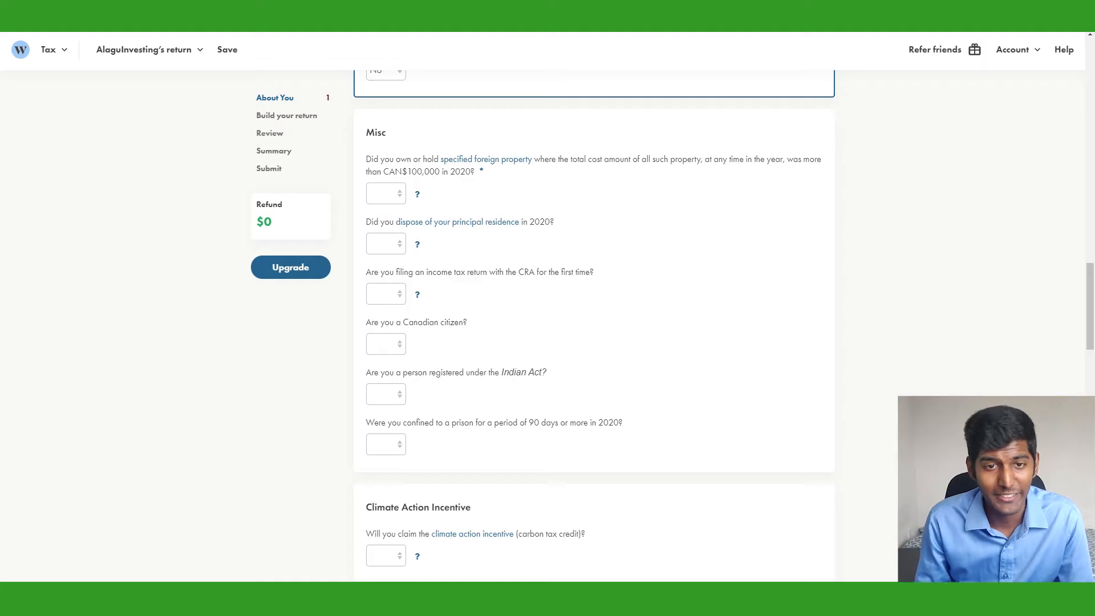
# Answer No to foreign property, residence disposal and first-time filing; Yes to citizenship and Elections Canada
pyautogui.click(401, 195)
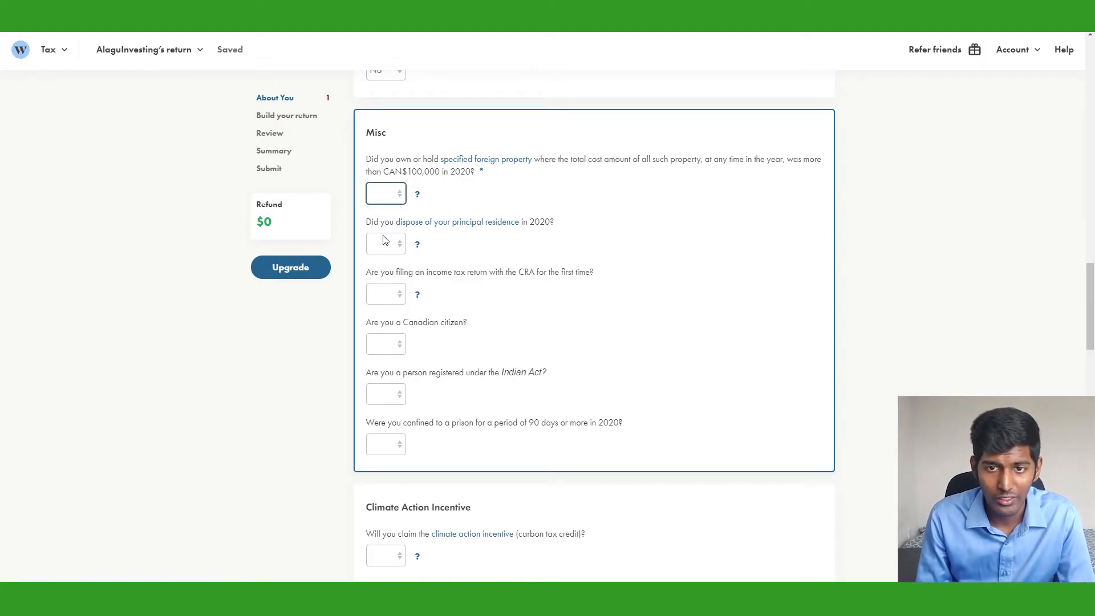
pyautogui.press('n')
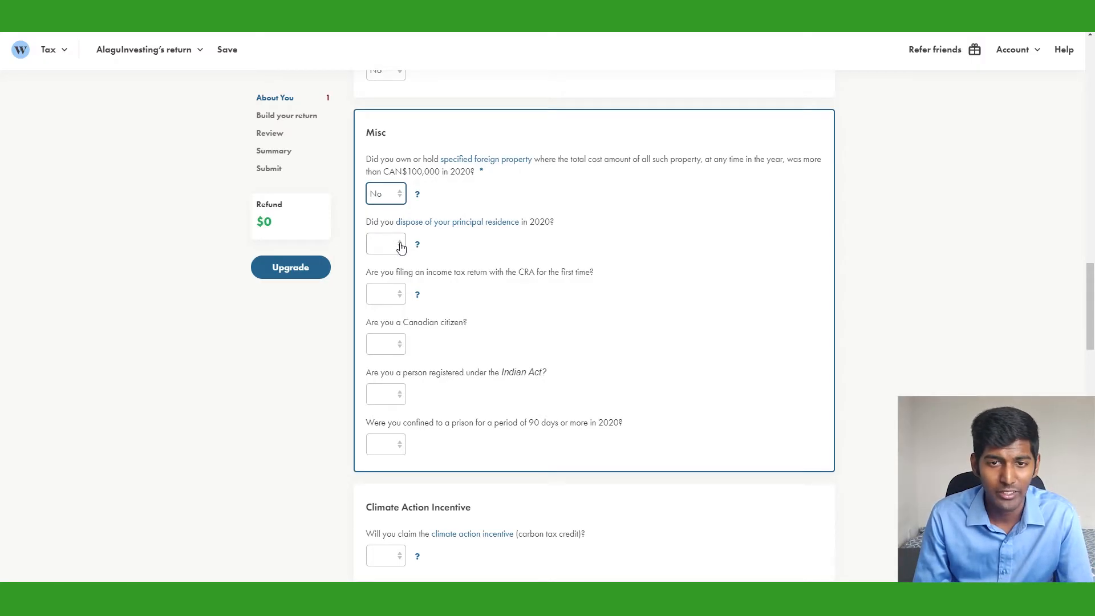
pyautogui.press('Tab')
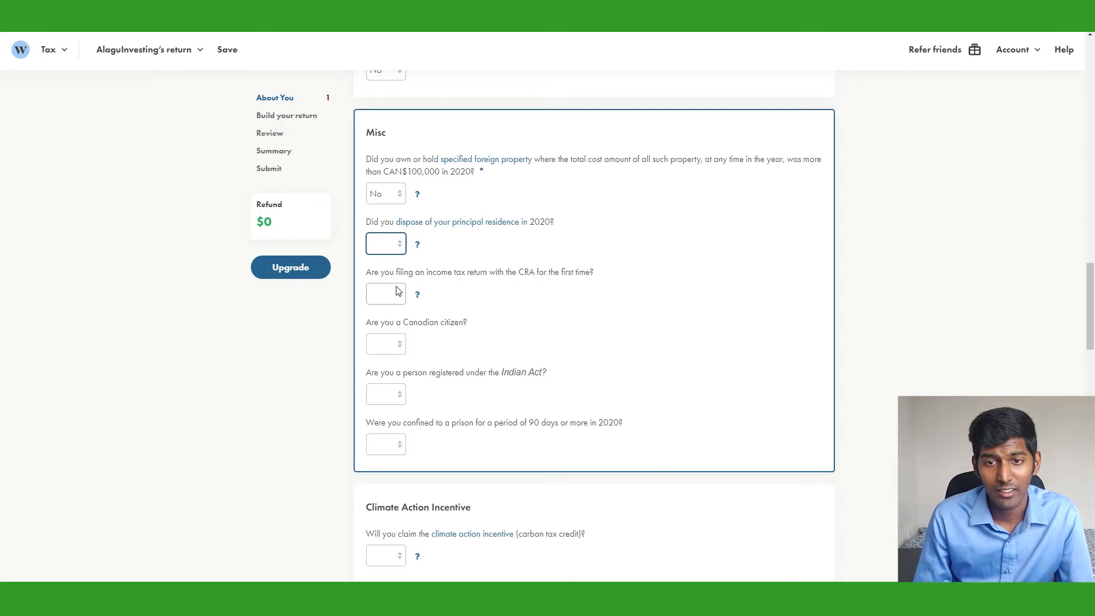
pyautogui.press('n')
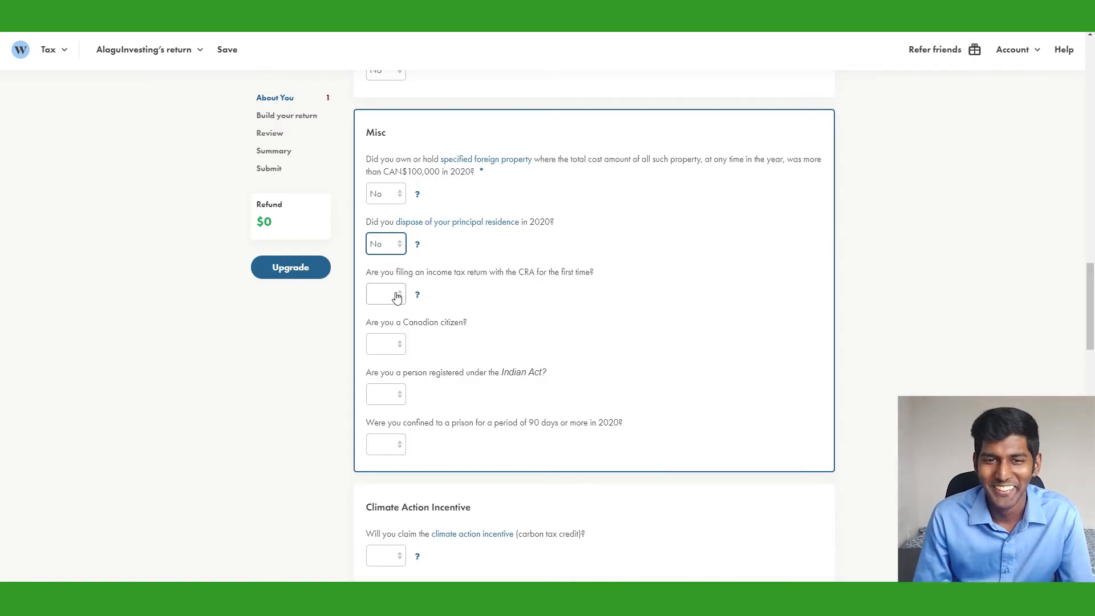
pyautogui.press('Tab')
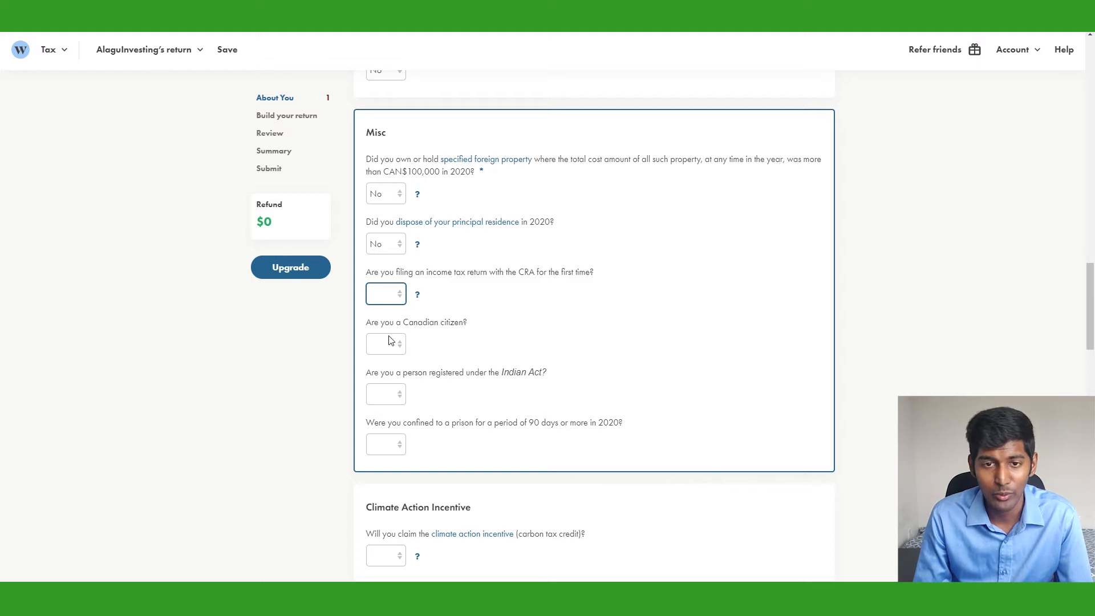
pyautogui.press('n')
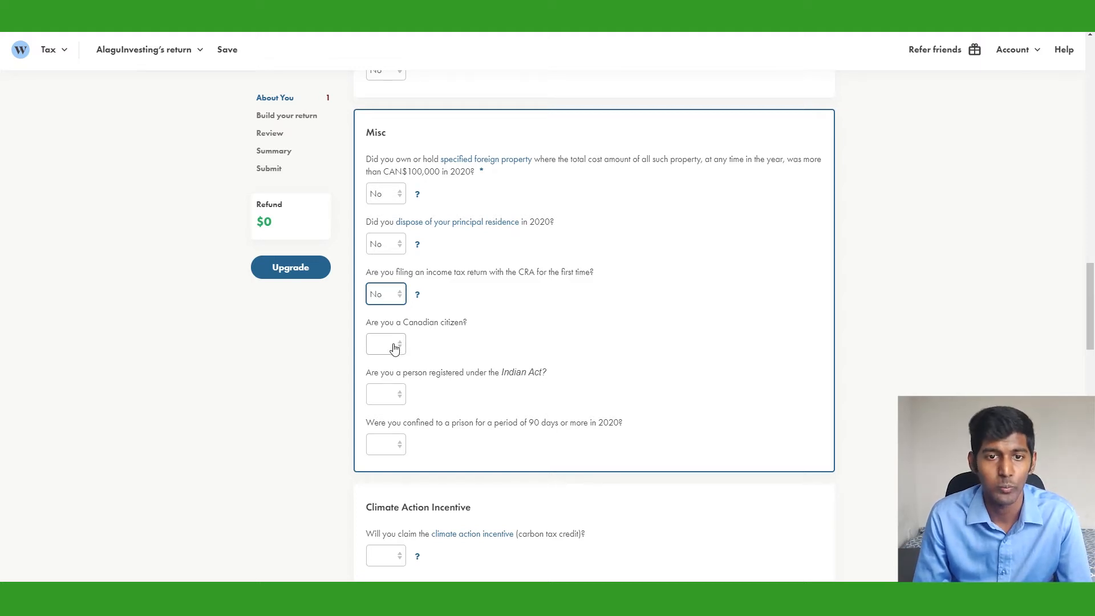
pyautogui.press('Tab')
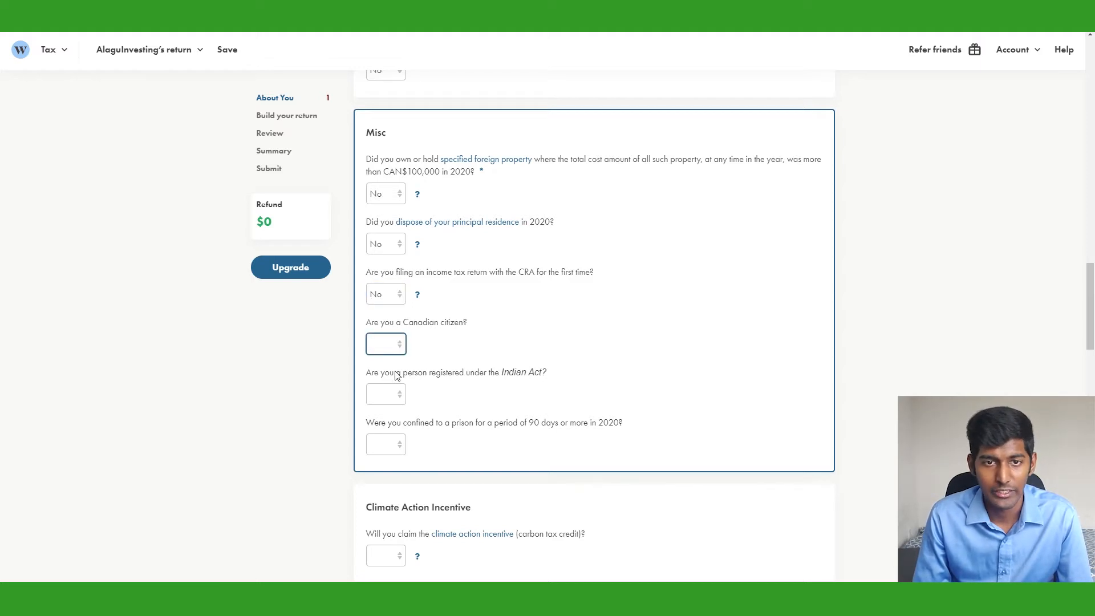
pyautogui.press('y')
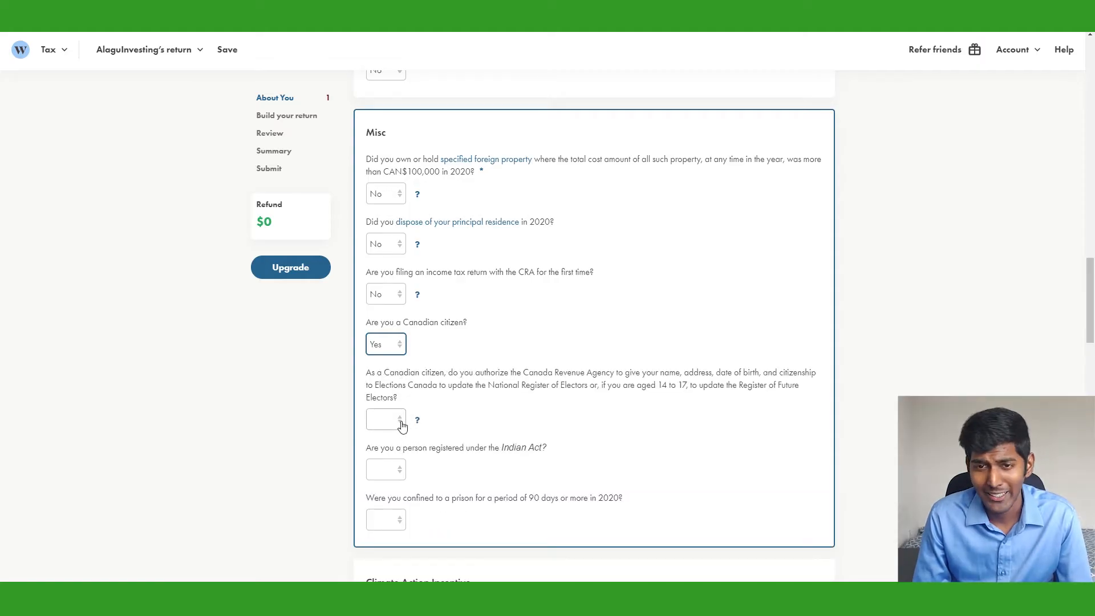
pyautogui.press('Tab')
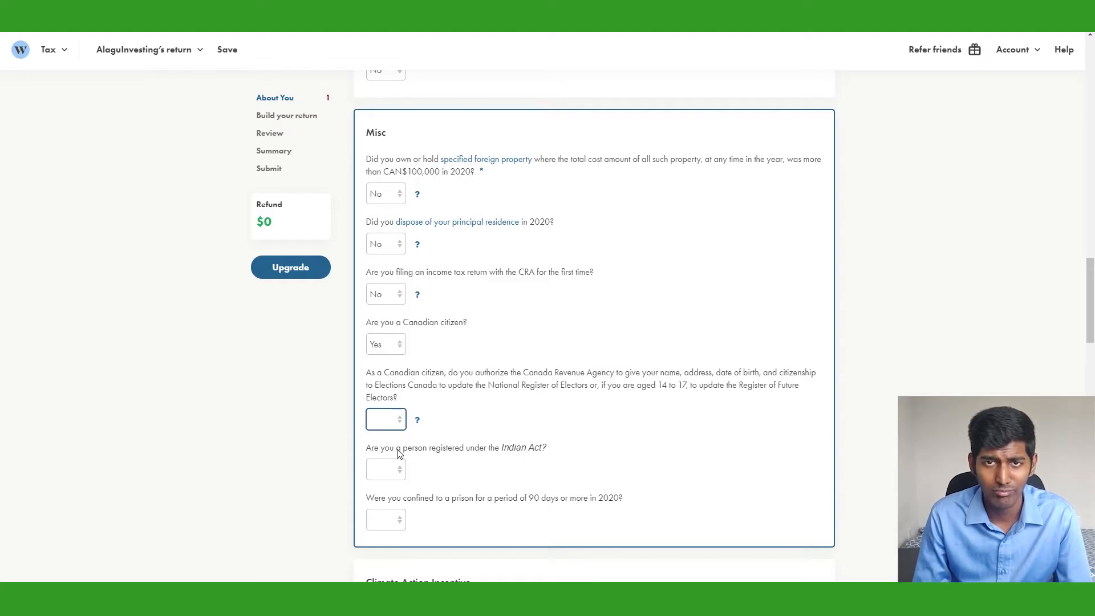
pyautogui.press('y')
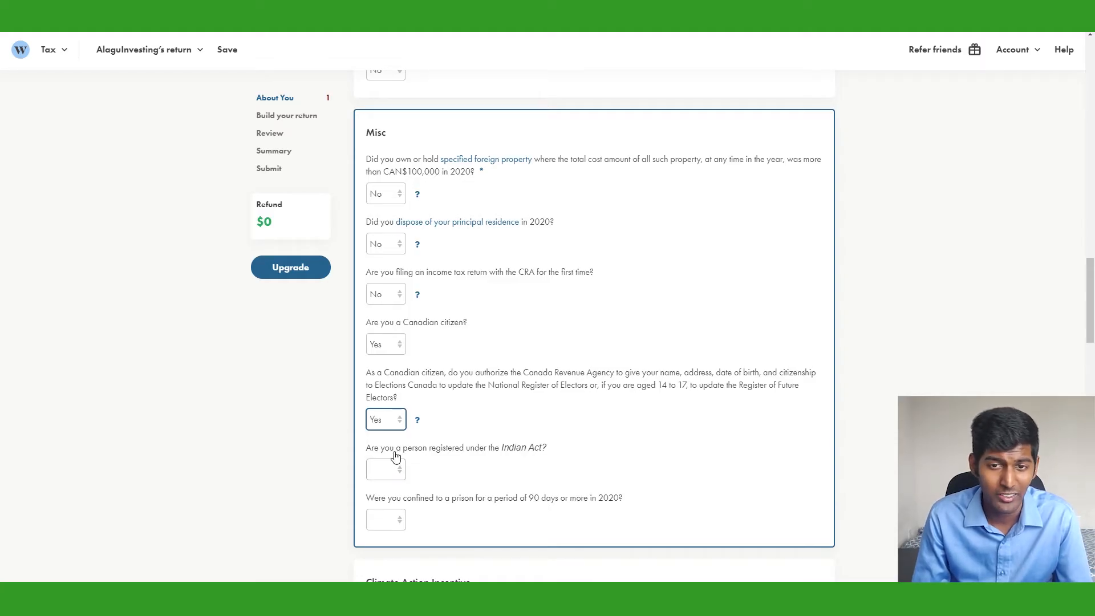
pyautogui.scroll(-2, 453, 428)
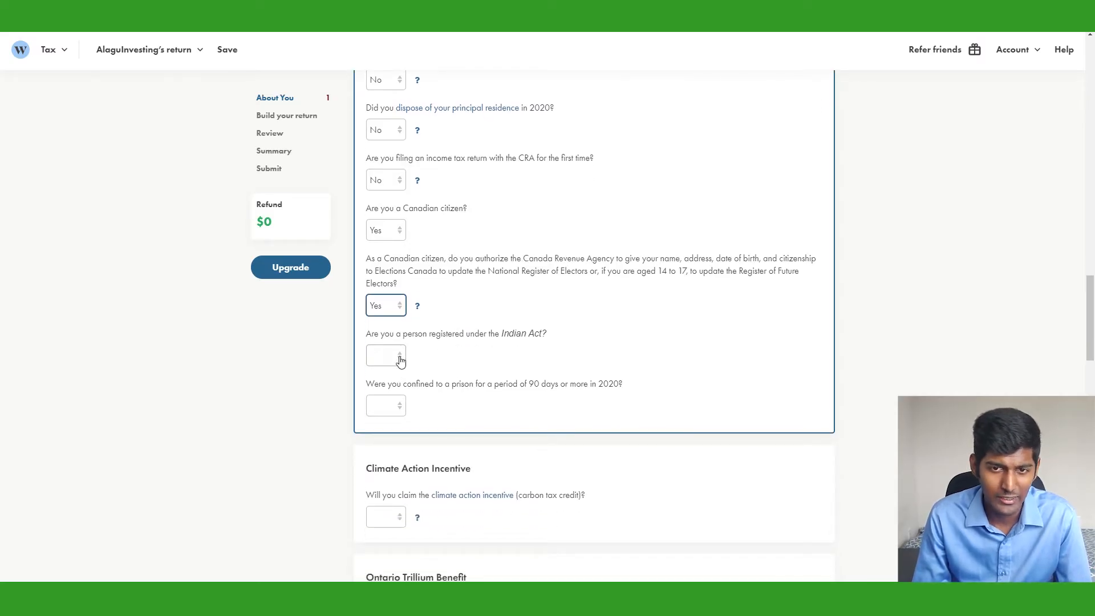
# Answer No to the Indian Act and prison confinement questions
pyautogui.click(386, 356)
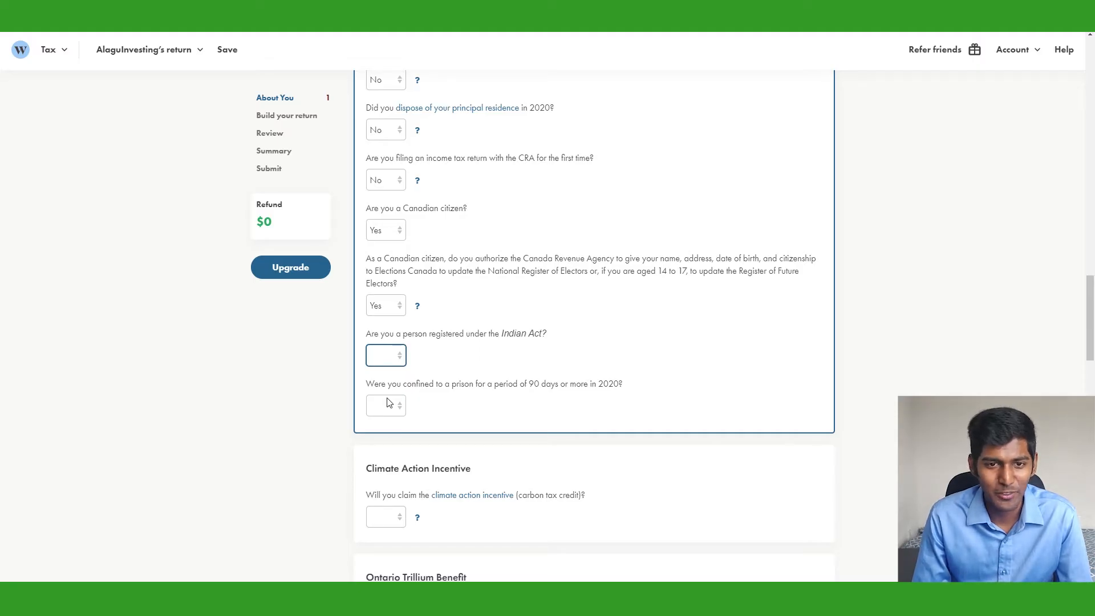
pyautogui.press('n')
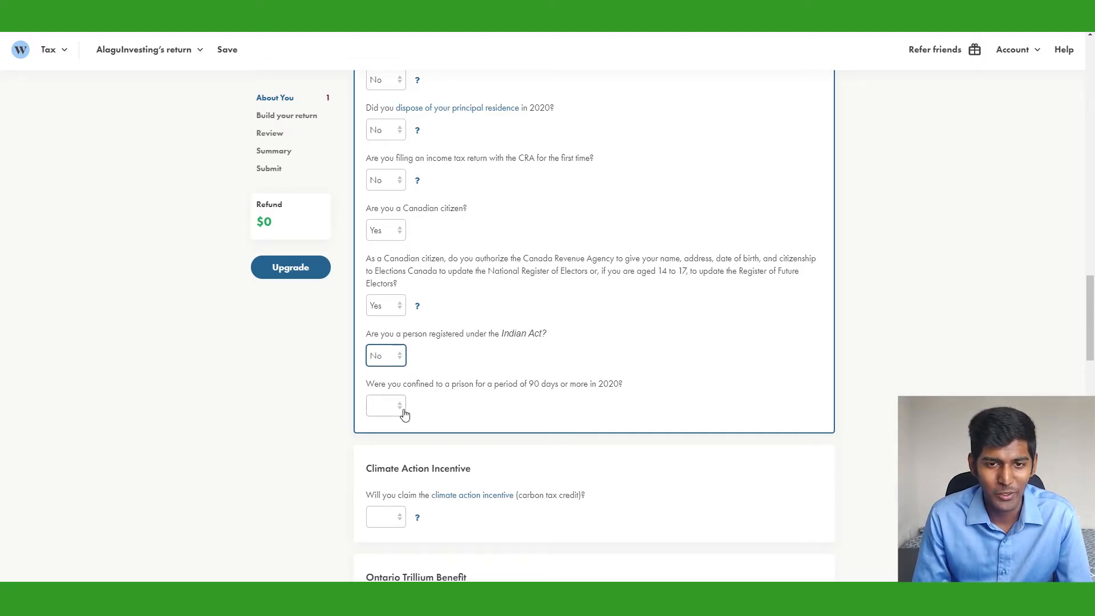
pyautogui.press('Tab')
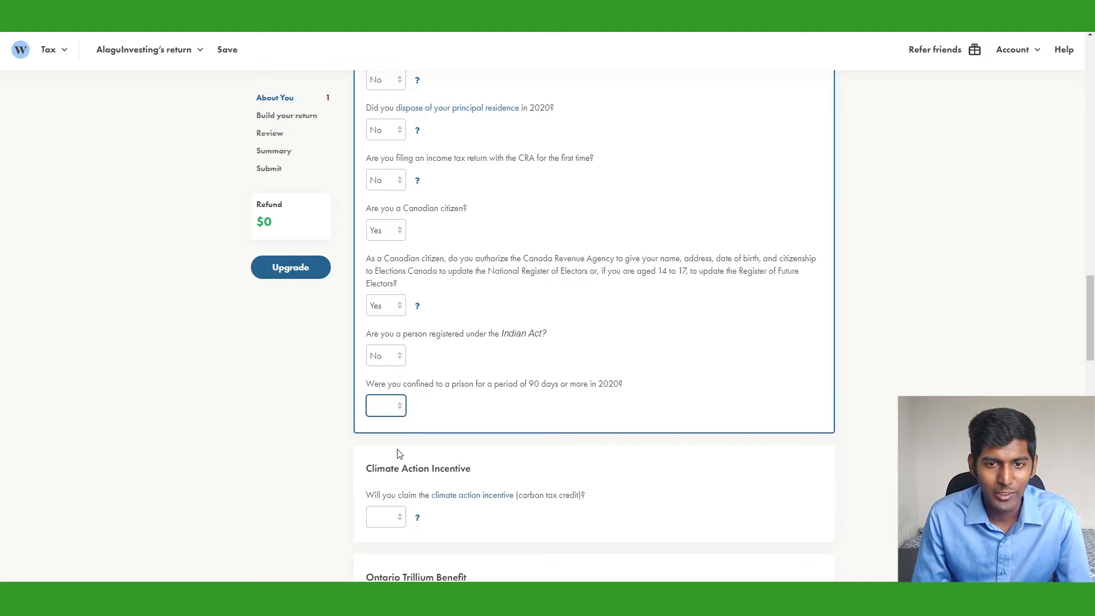
pyautogui.press('n')
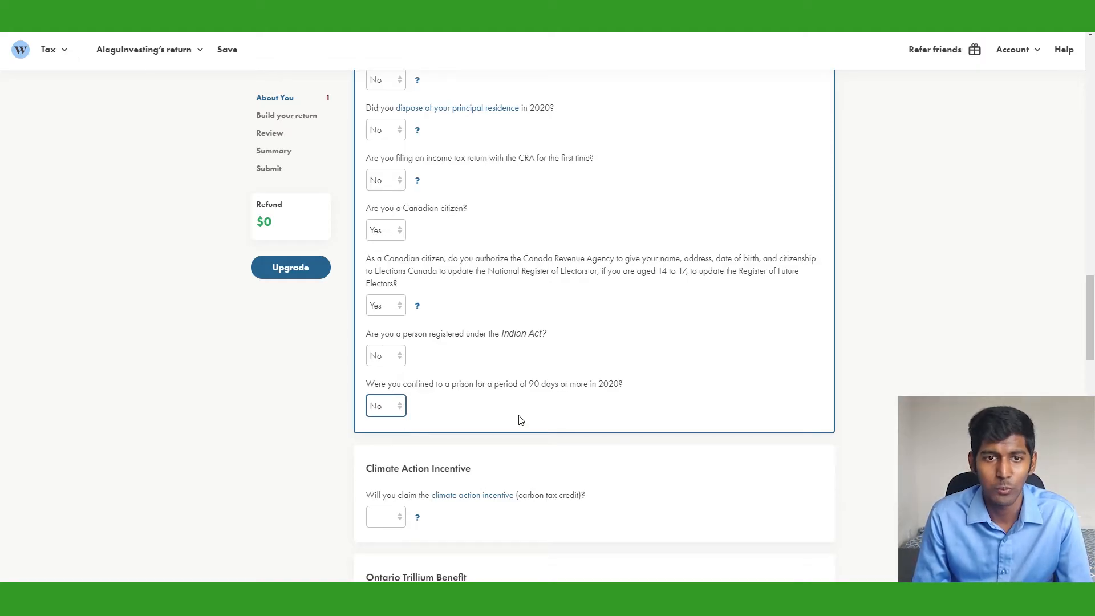
pyautogui.scroll(-5, 519, 421)
# Answer Yes to both the Climate Action Incentive and Ontario Trillium Benefit questions
pyautogui.click(402, 229)
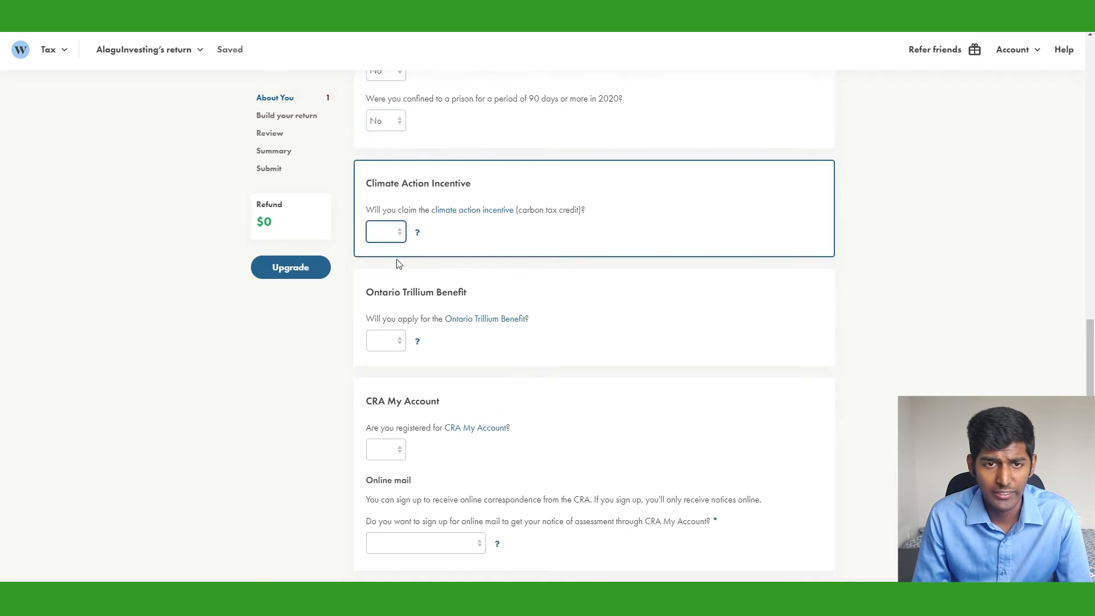
pyautogui.press('y')
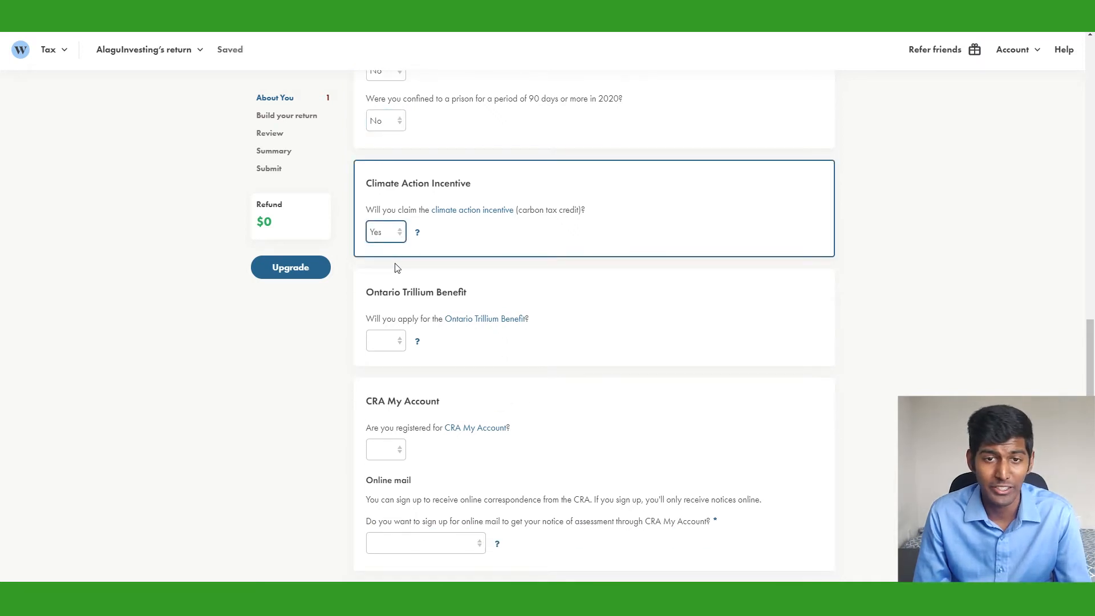
pyautogui.click(406, 342)
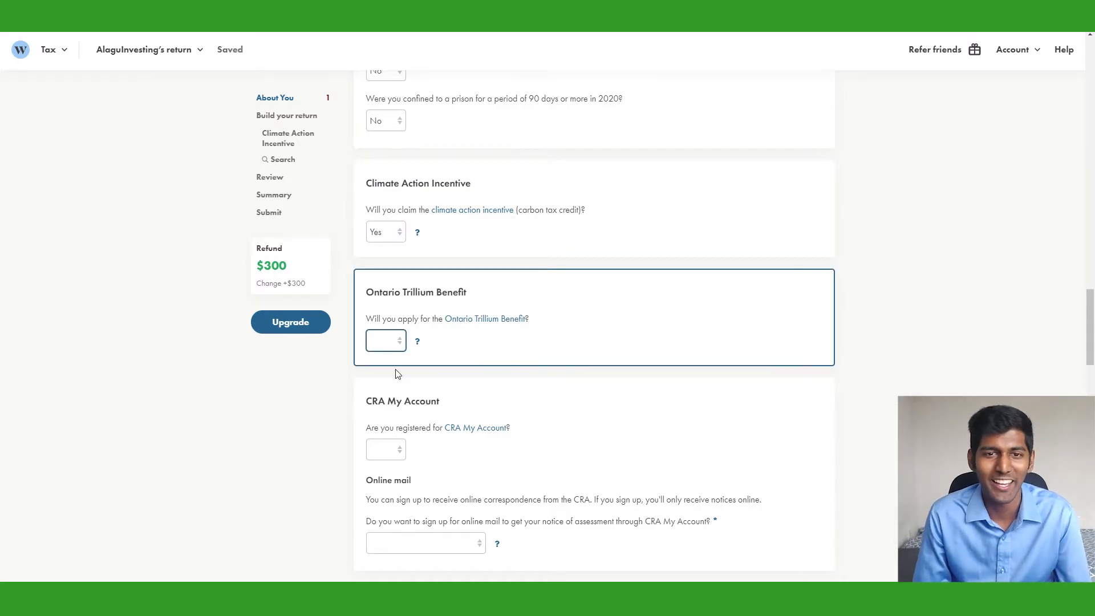
pyautogui.press('y')
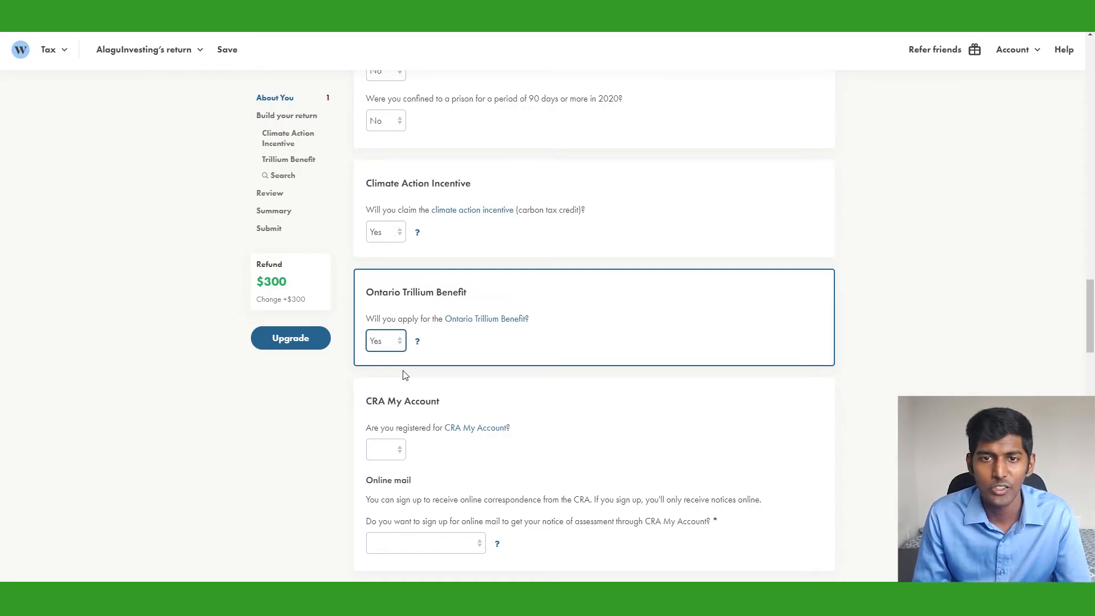
pyautogui.scroll(-3, 403, 374)
# Confirm CRA My Account registration as Yes and sign up for online mail, accepting the terms
pyautogui.click(395, 278)
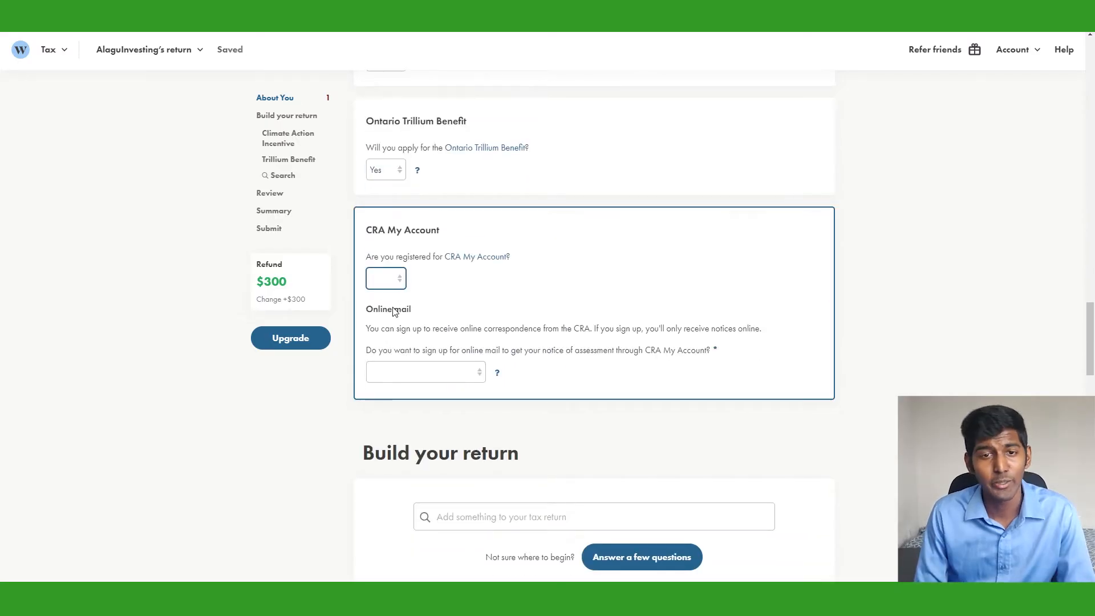
pyautogui.press('y')
pyautogui.click(455, 372)
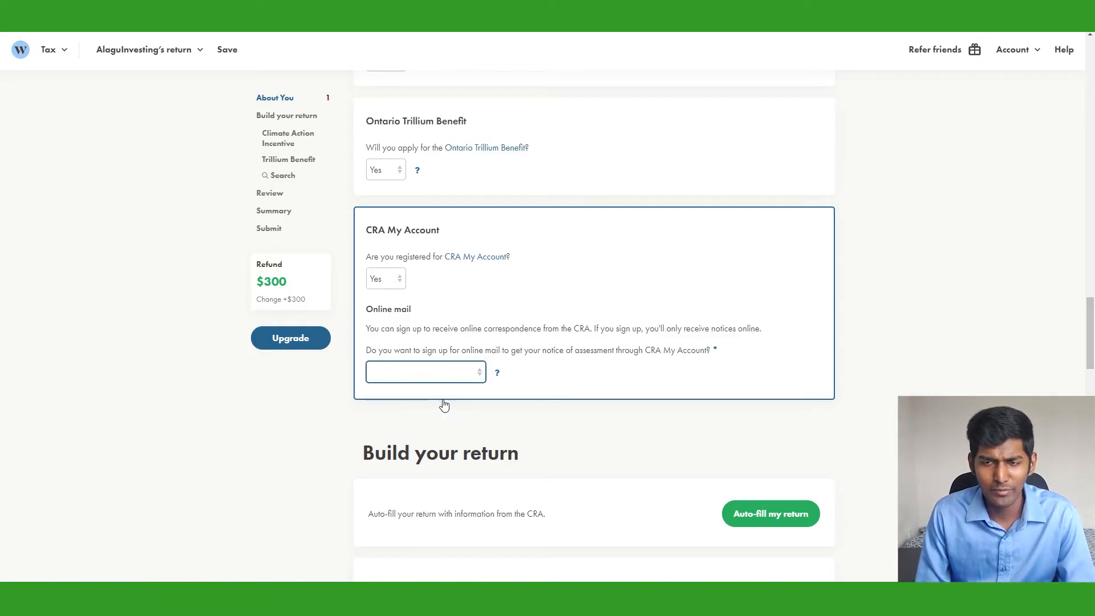
pyautogui.press('y')
pyautogui.click(556, 415)
# Enter the e-mail address and type it again in the confirmation field
pyautogui.click(425, 427)
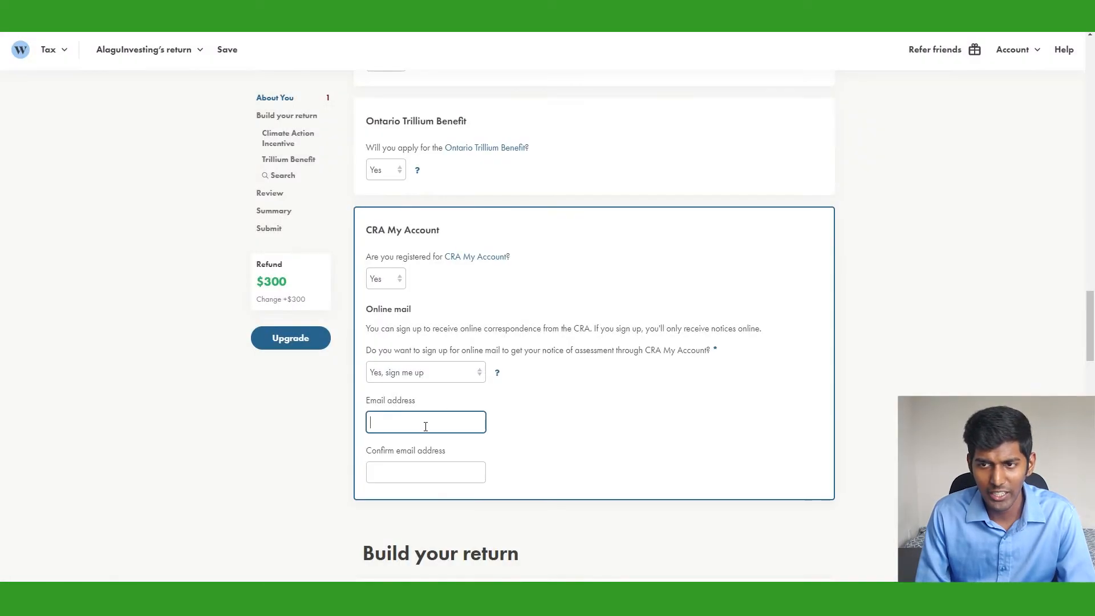
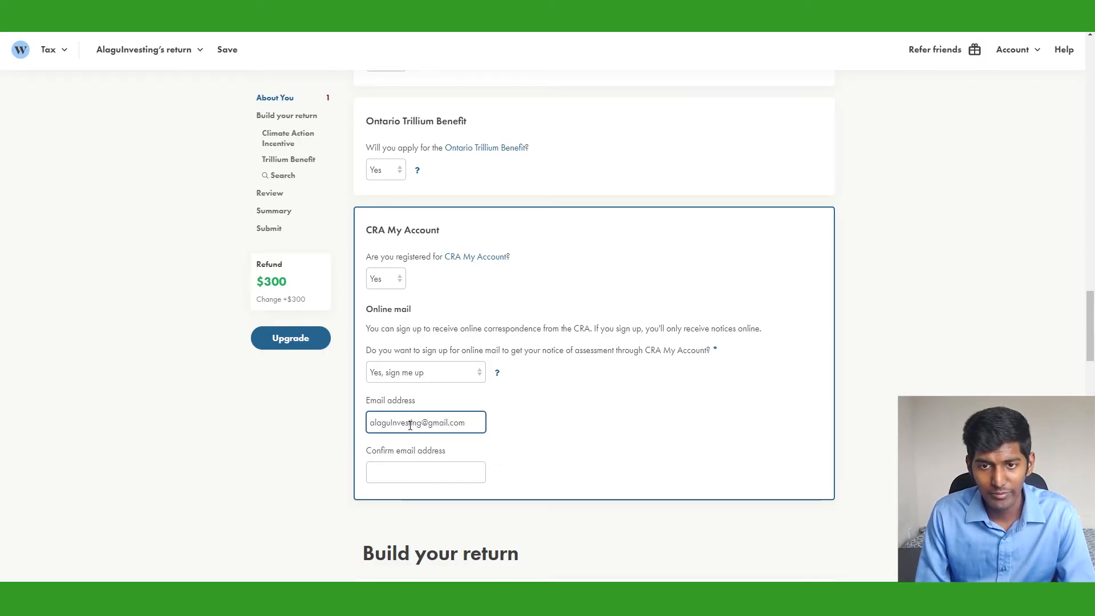
pyautogui.click(406, 474)
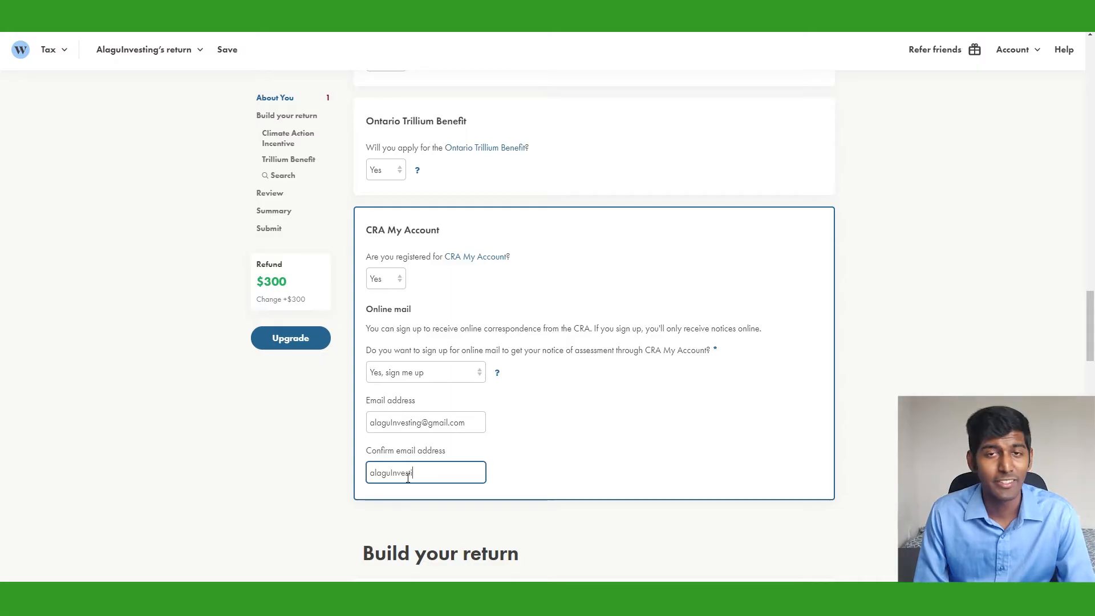
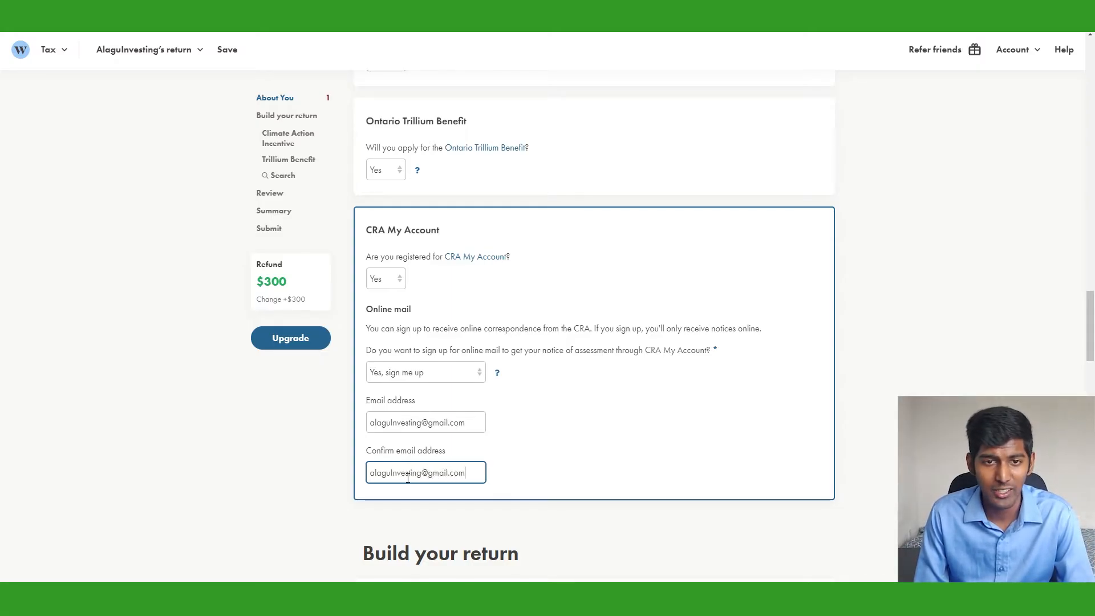
pyautogui.scroll(-6, 407, 478)
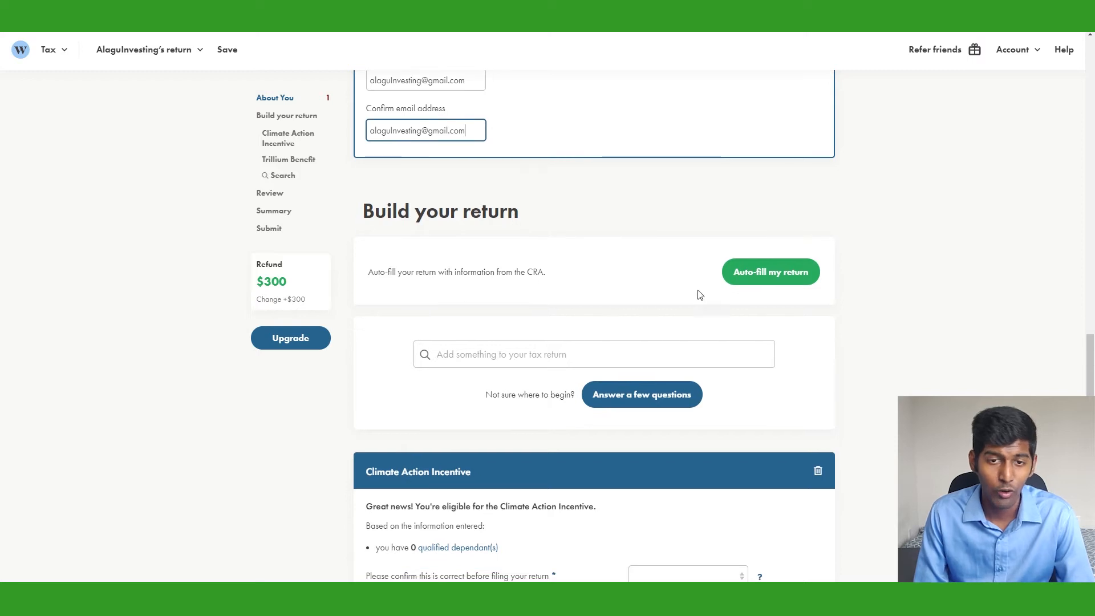
# Auto-fill the return by signing in to the CRA and authorizing the tax information request
pyautogui.click(772, 272)
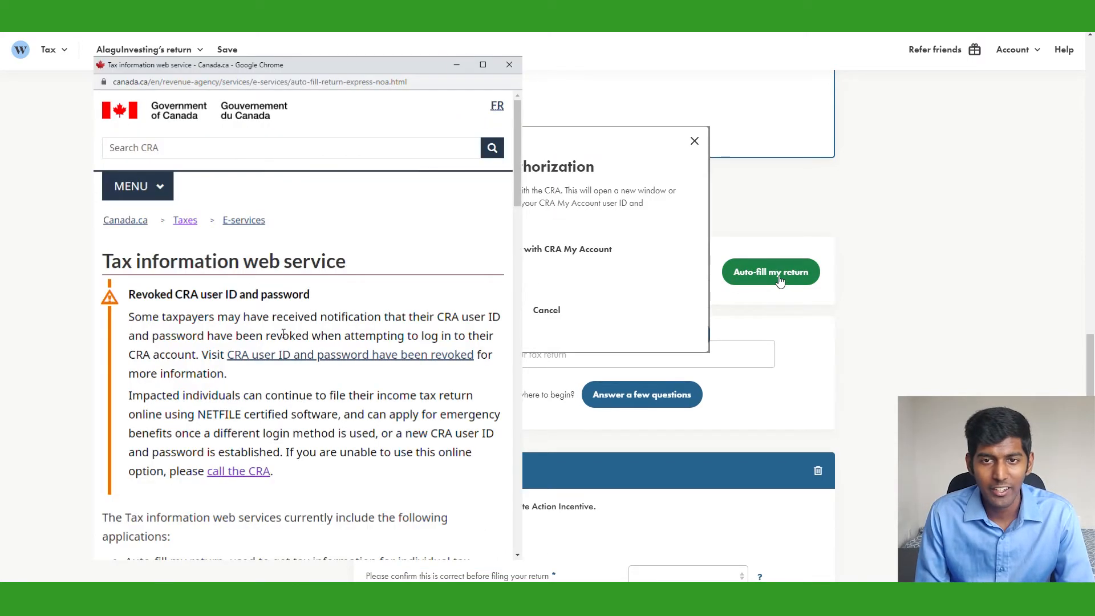
pyautogui.scroll(-10, 302, 333)
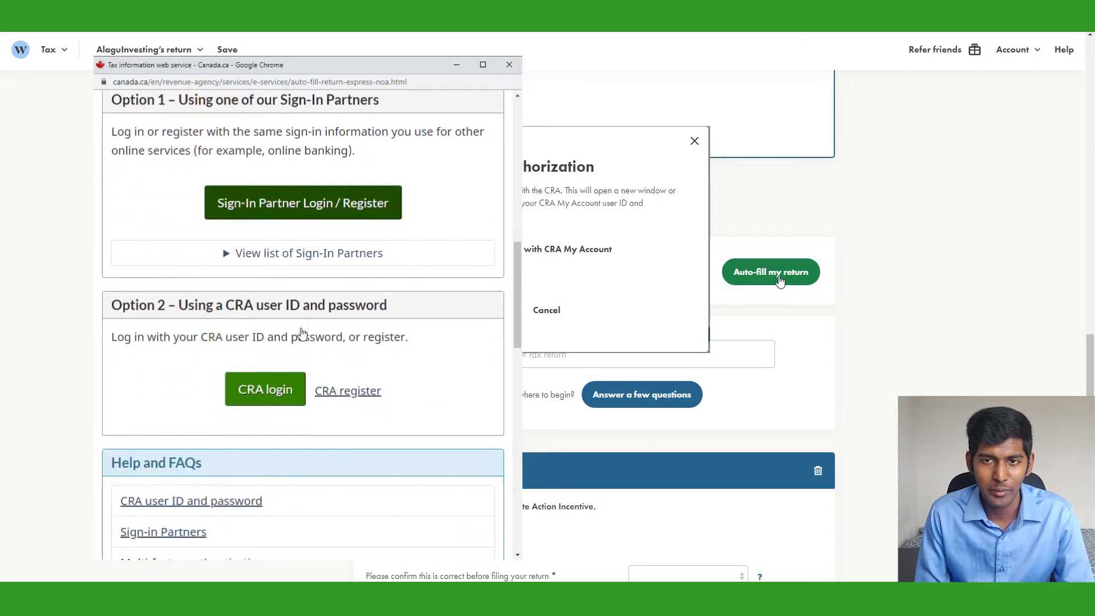
pyautogui.click(285, 395)
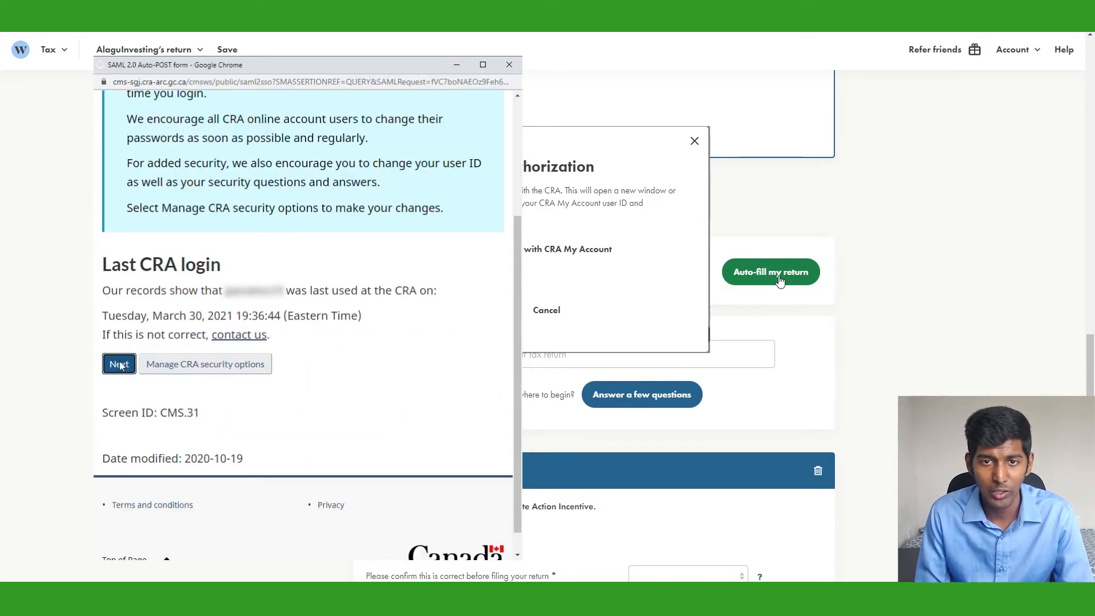
pyautogui.click(121, 366)
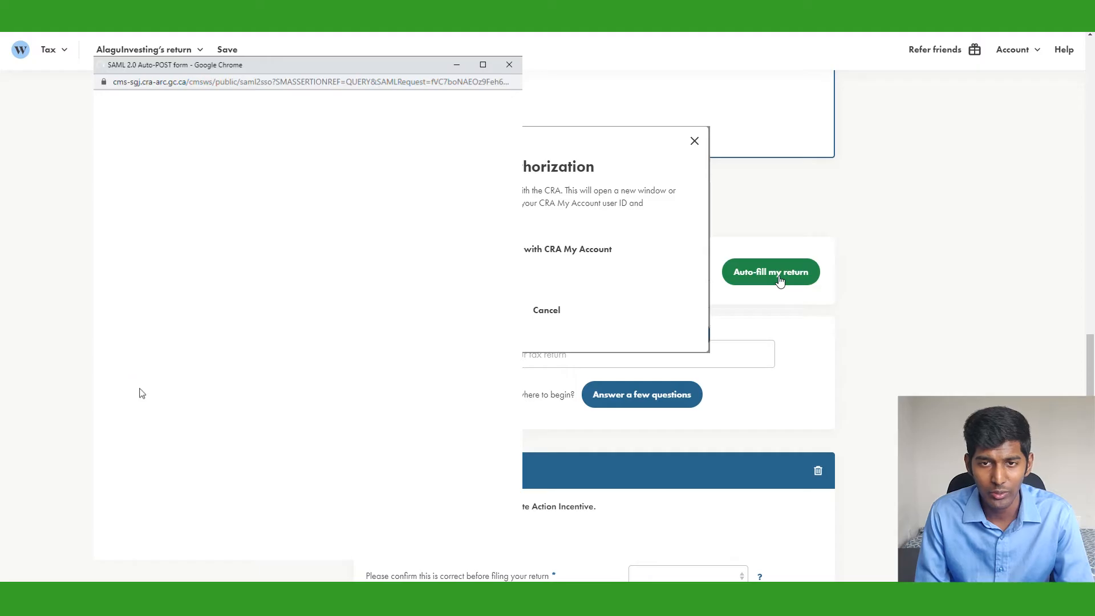
pyautogui.click(122, 393)
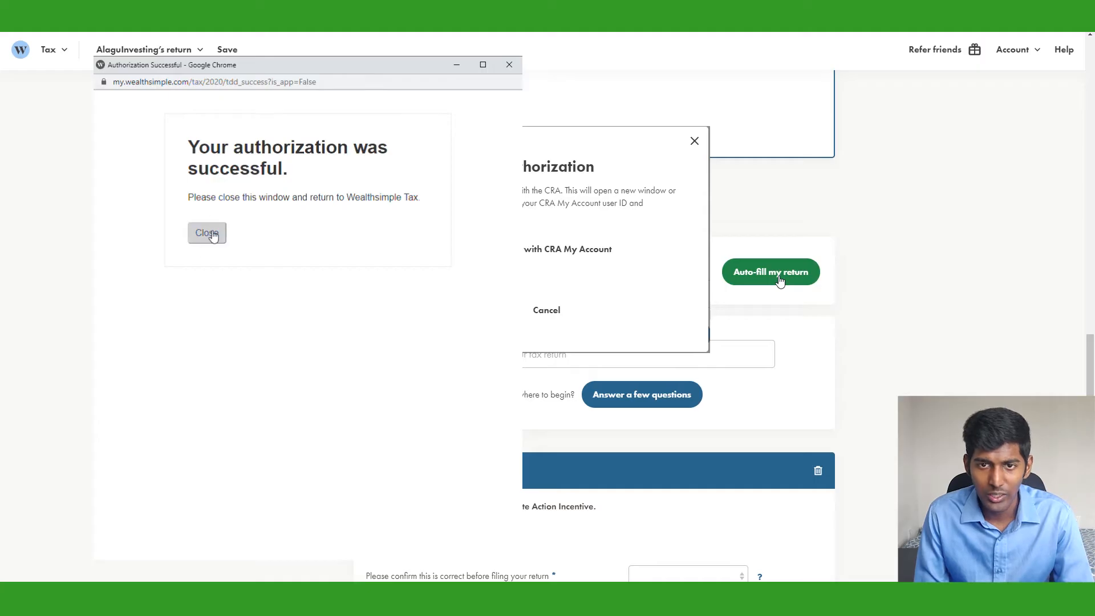
pyautogui.click(209, 233)
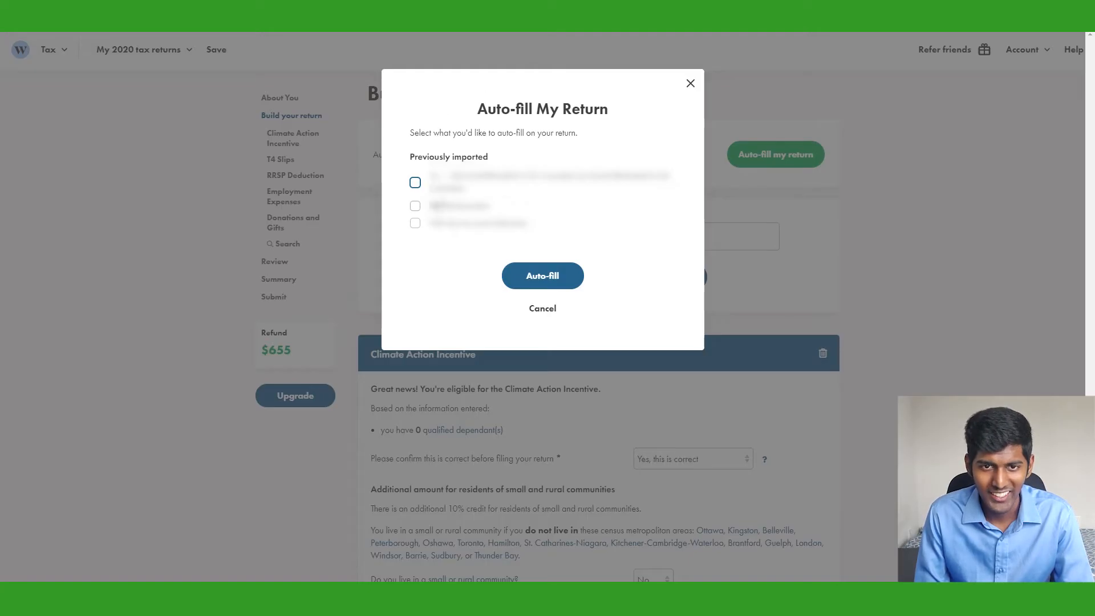
# Select all three previously imported items for the return
pyautogui.click(415, 183)
pyautogui.click(415, 206)
pyautogui.click(415, 223)
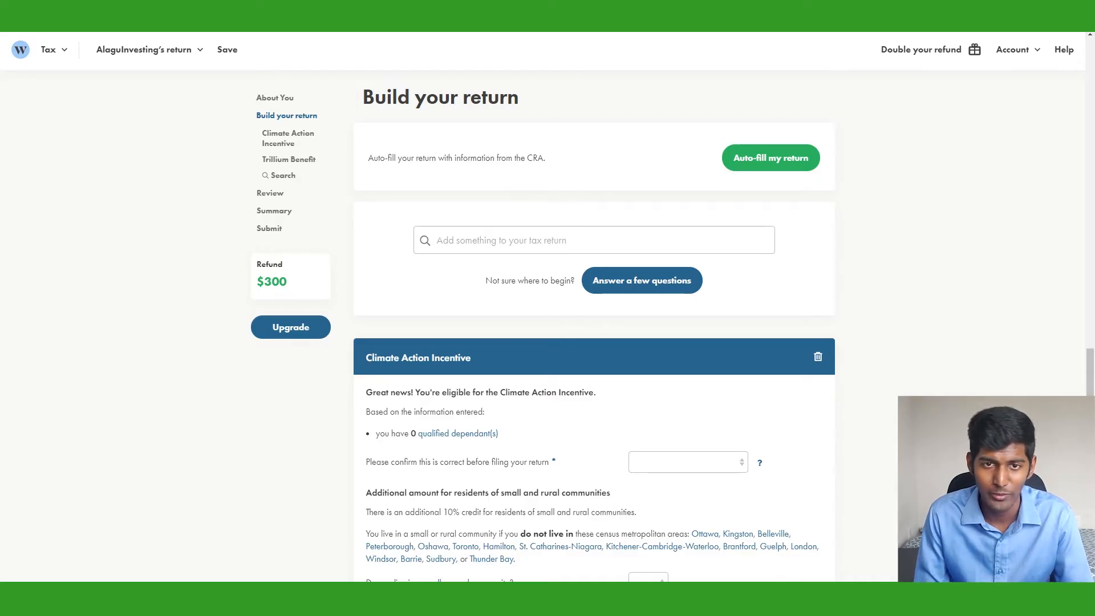
# Confirm the Climate Action Incentive details are correct
pyautogui.scroll(-3, 707, 399)
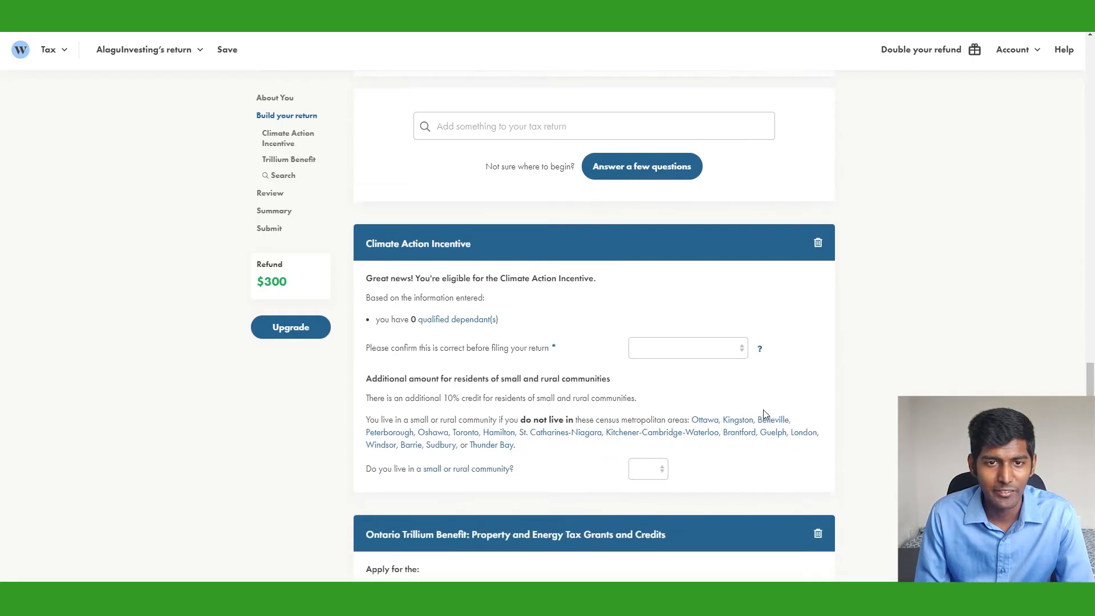
pyautogui.click(711, 296)
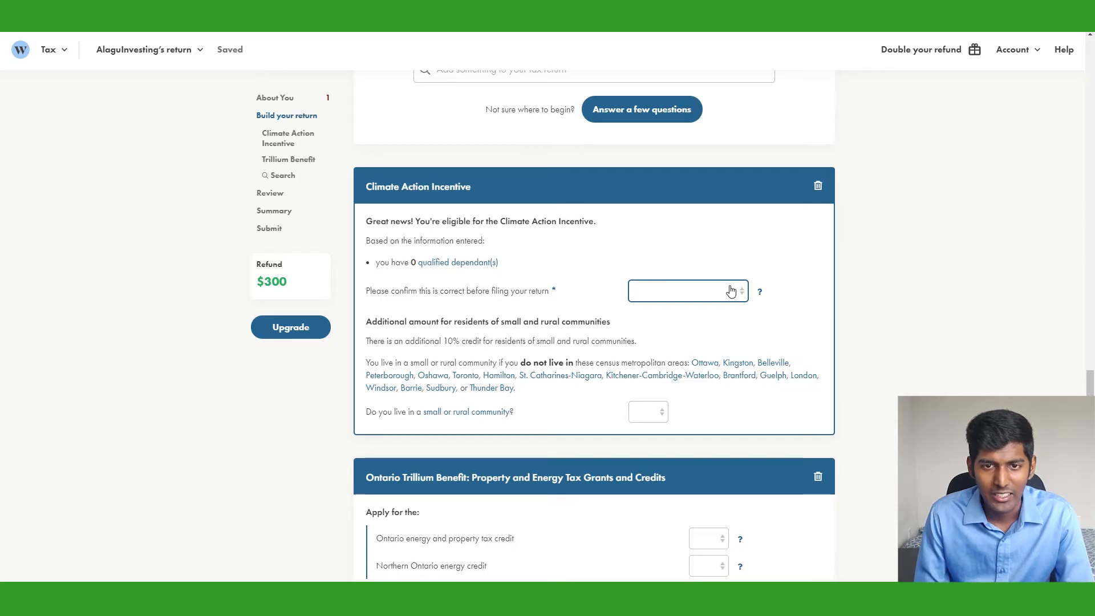
pyautogui.click(731, 291)
pyautogui.click(699, 321)
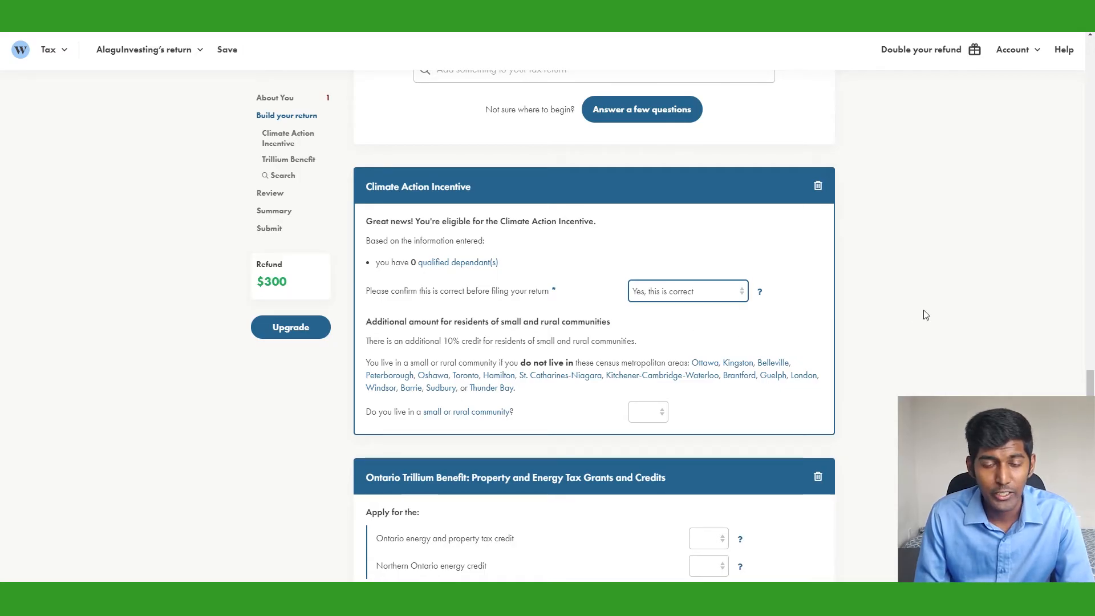
pyautogui.scroll(-1, 926, 315)
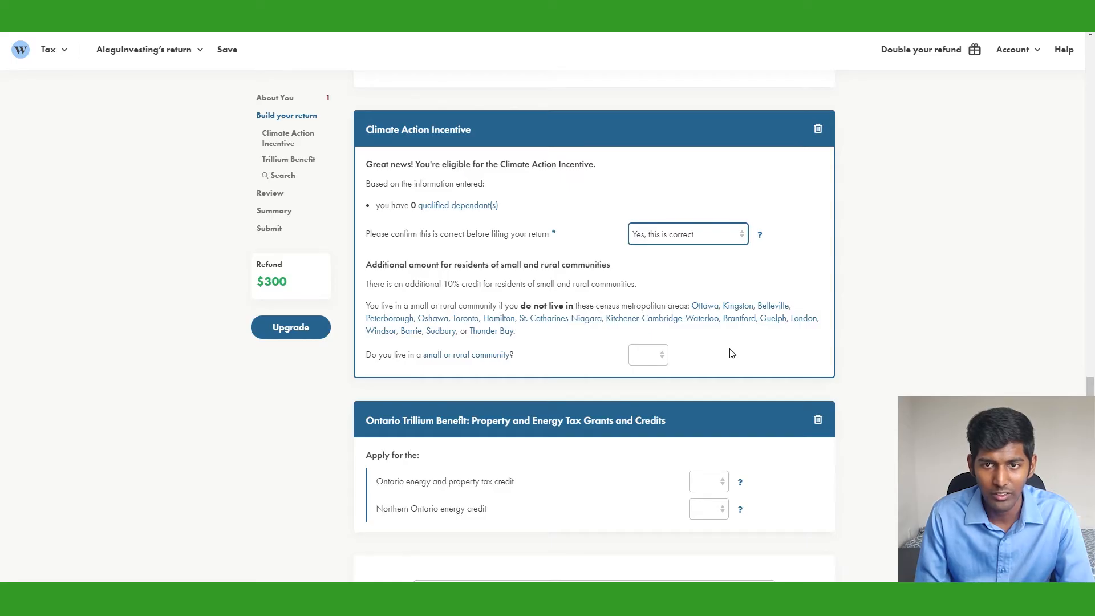
# Answer No to living in a small or rural community
pyautogui.click(650, 356)
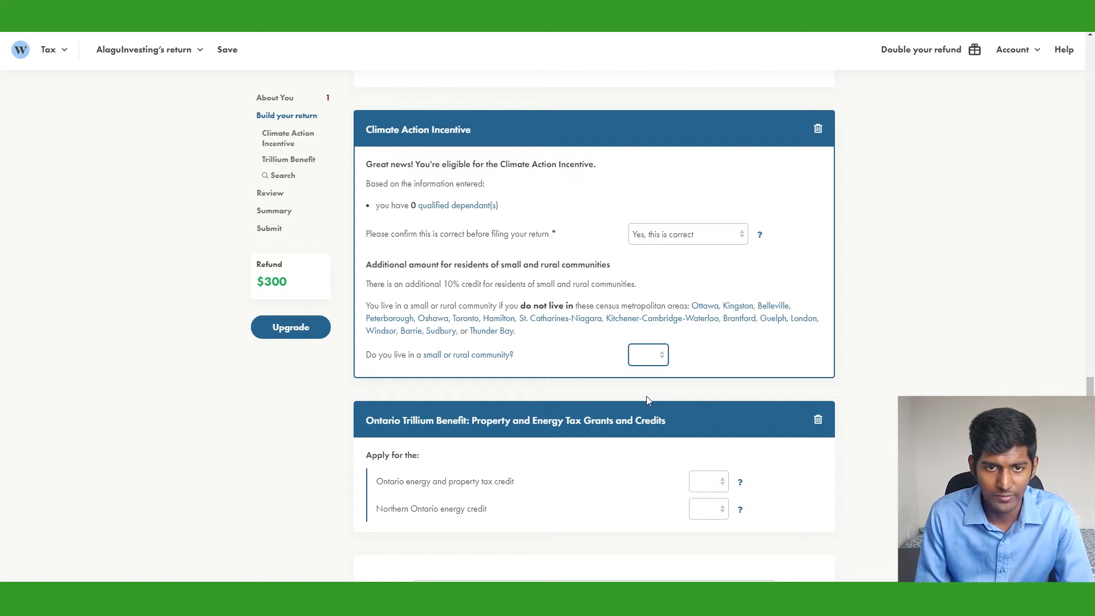
pyautogui.click(645, 395)
pyautogui.scroll(-3, 822, 362)
pyautogui.scroll(-2, 811, 362)
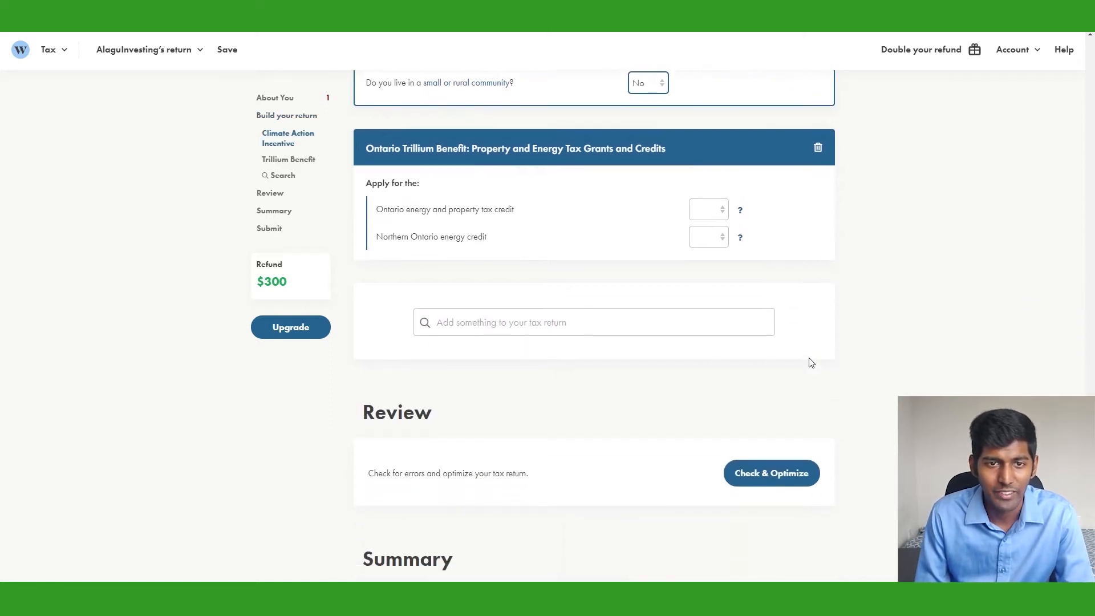
pyautogui.click(789, 208)
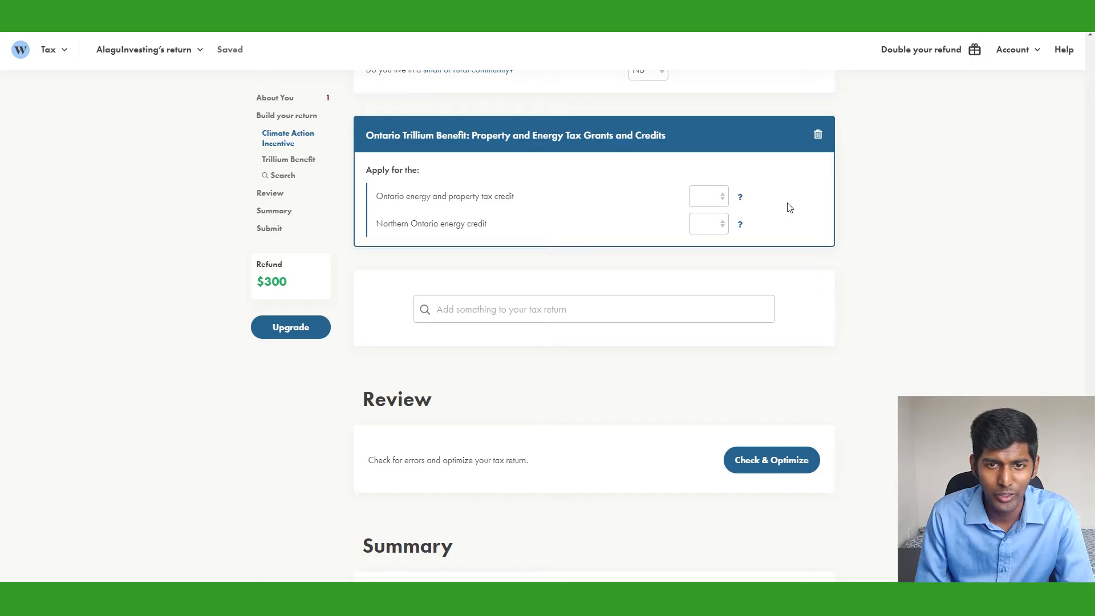
# After reading each credit's help, choose Yes for energy and property tax credit, No for Northern Ontario credit
pyautogui.click(741, 199)
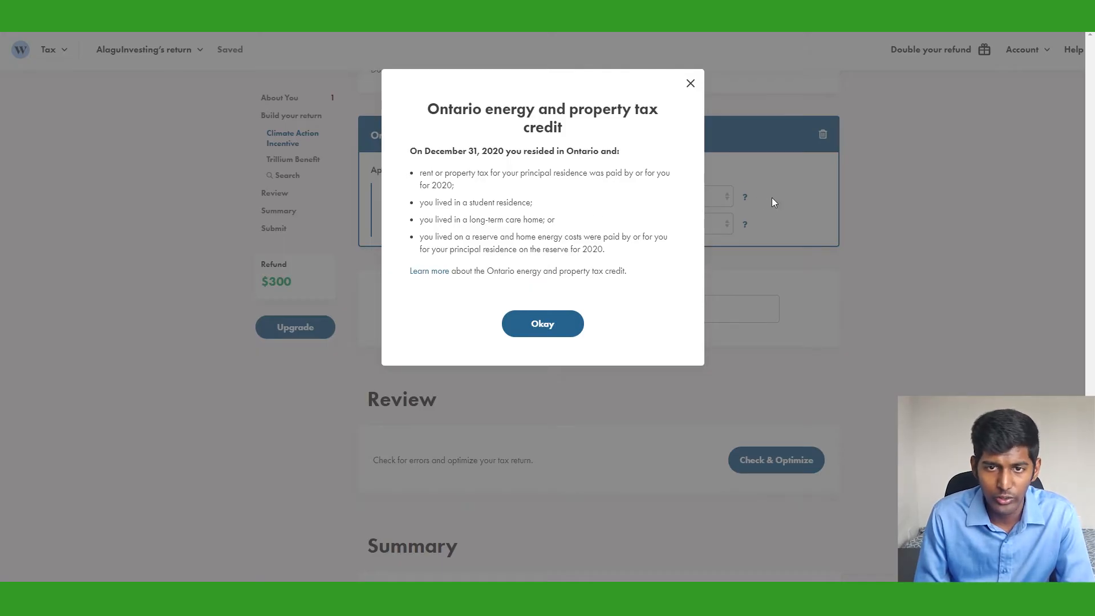
pyautogui.click(542, 323)
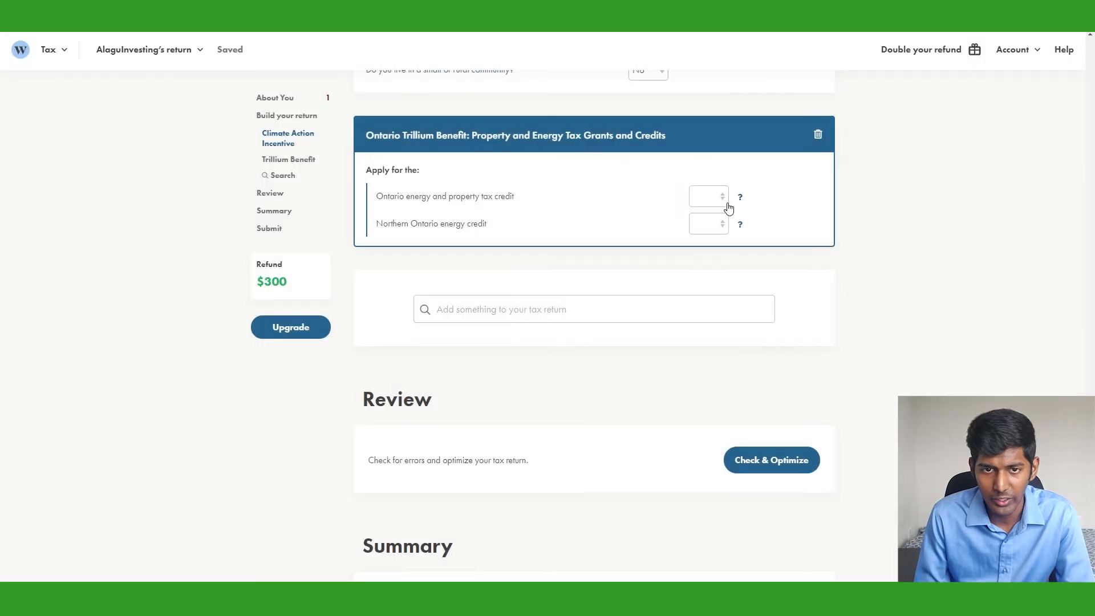
pyautogui.click(724, 206)
pyautogui.click(718, 228)
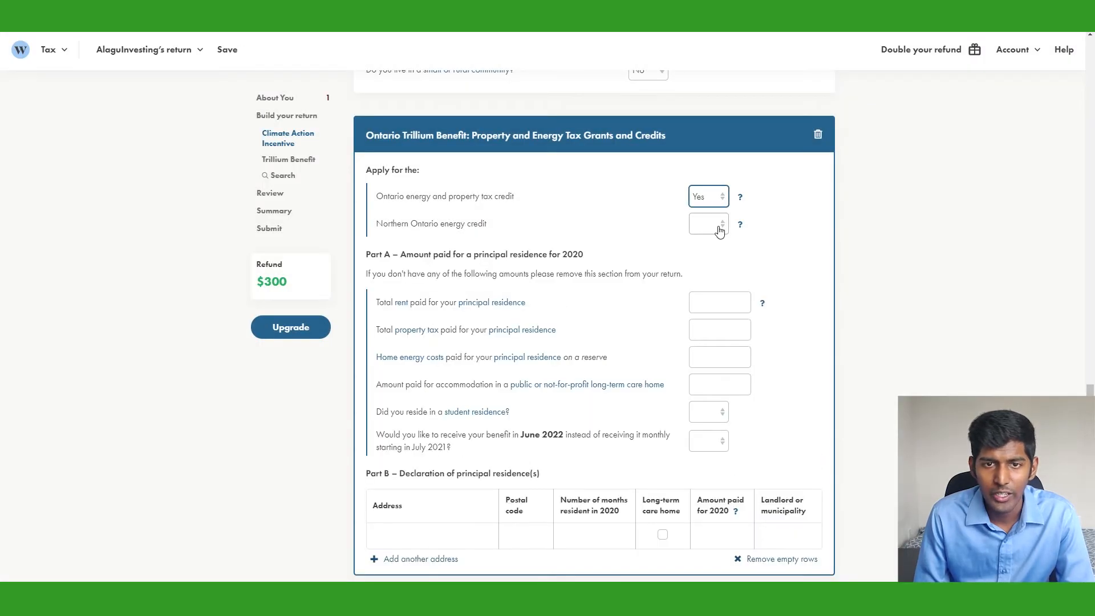
pyautogui.click(740, 225)
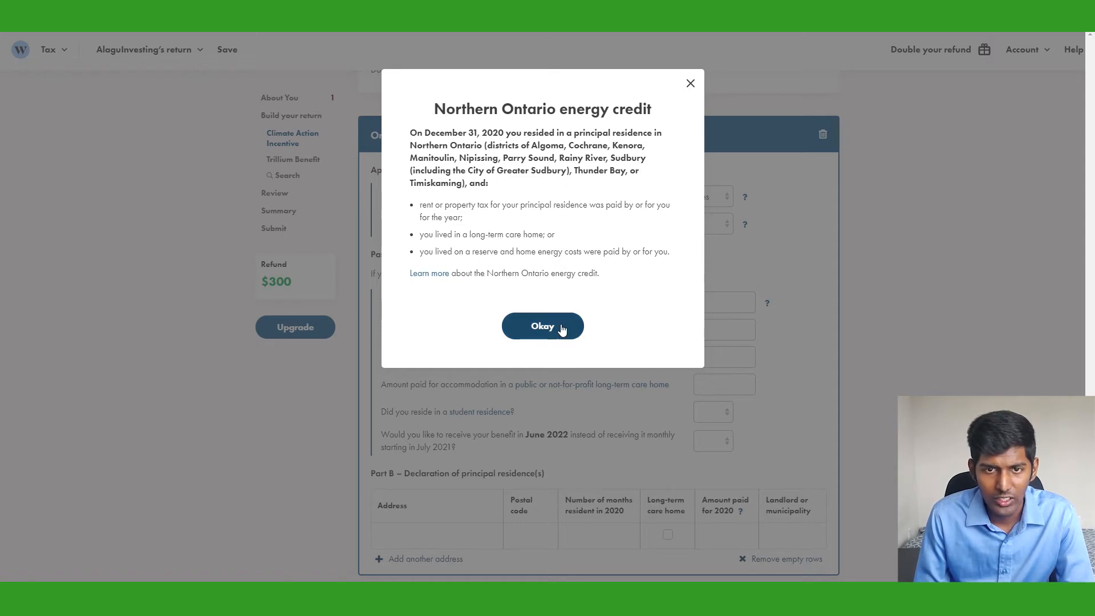
pyautogui.click(542, 326)
pyautogui.click(709, 224)
pyautogui.click(711, 269)
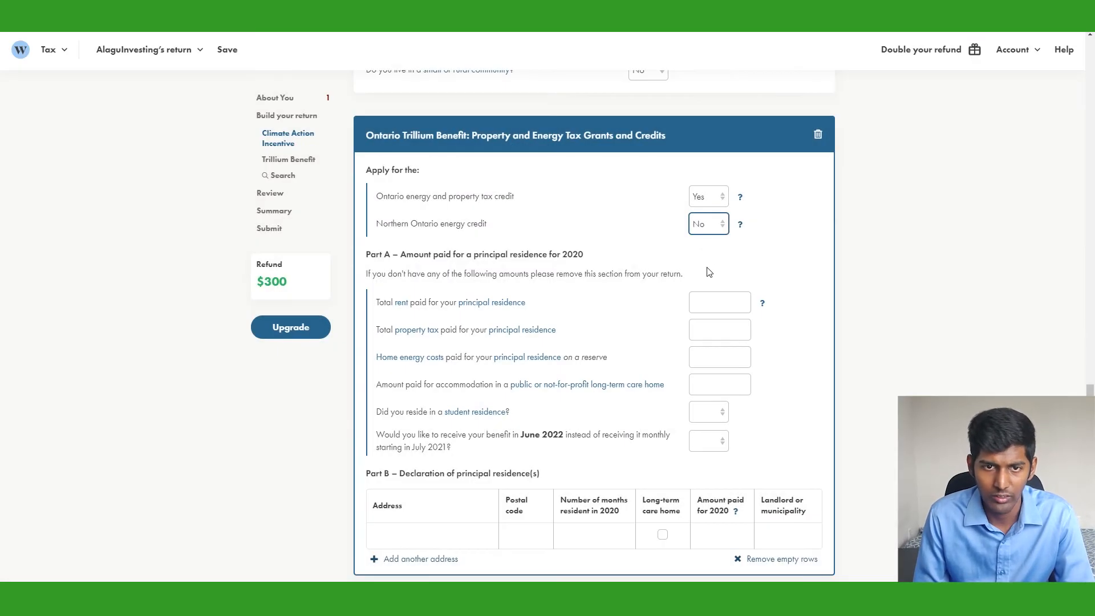
pyautogui.click(729, 306)
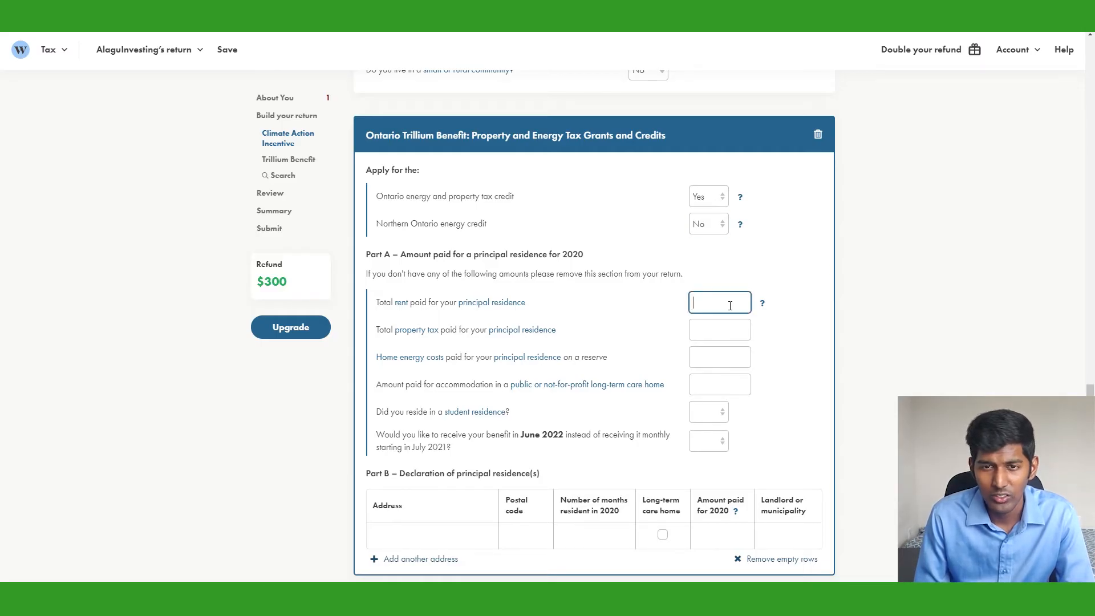
# Enter 6,000.00 total rent and answer No to student residence and June 2022 payment questions
pyautogui.write('6000')
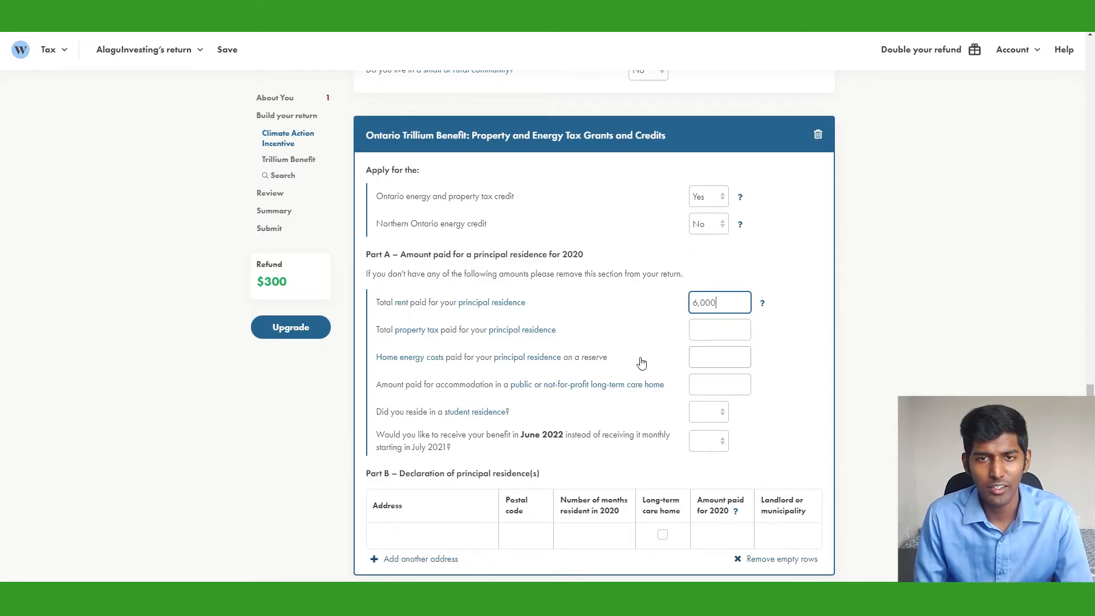
pyautogui.click(425, 365)
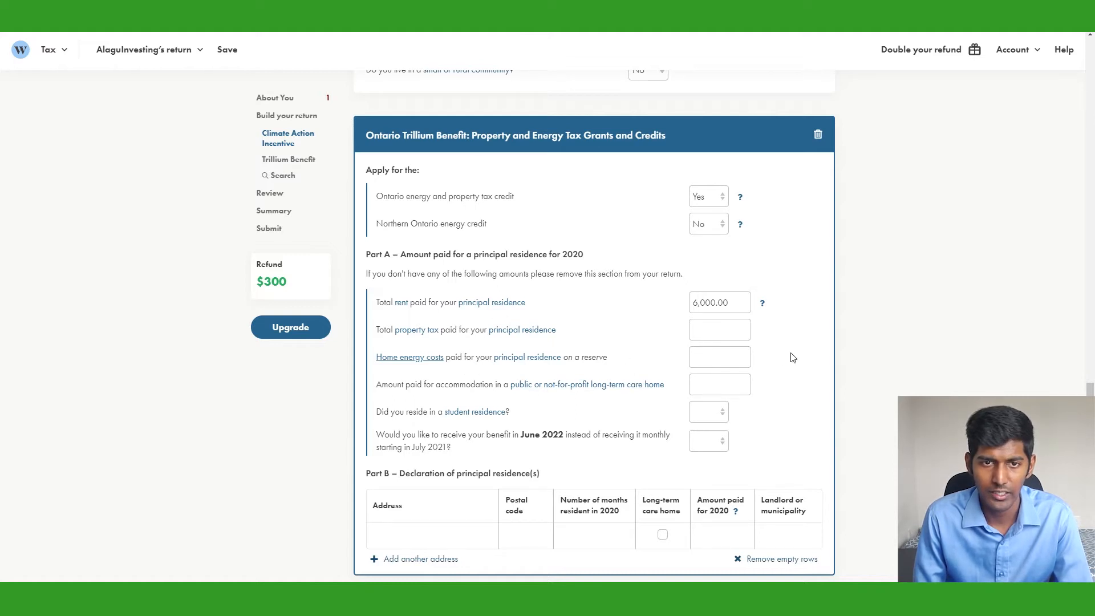
pyautogui.scroll(-1, 793, 358)
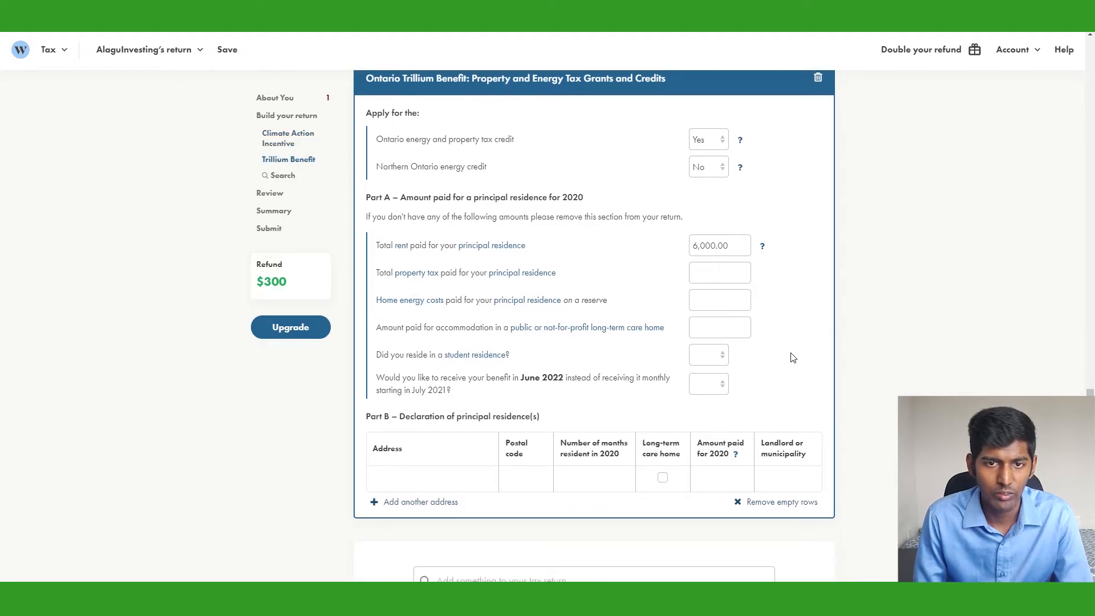
pyautogui.click(721, 359)
pyautogui.click(721, 399)
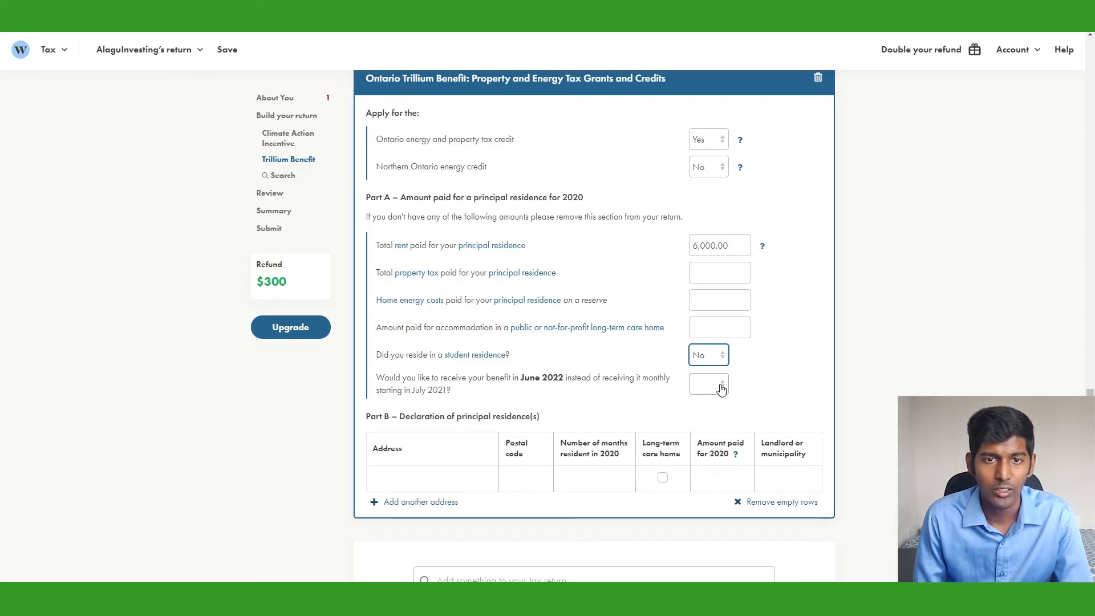
pyautogui.click(722, 387)
pyautogui.click(715, 427)
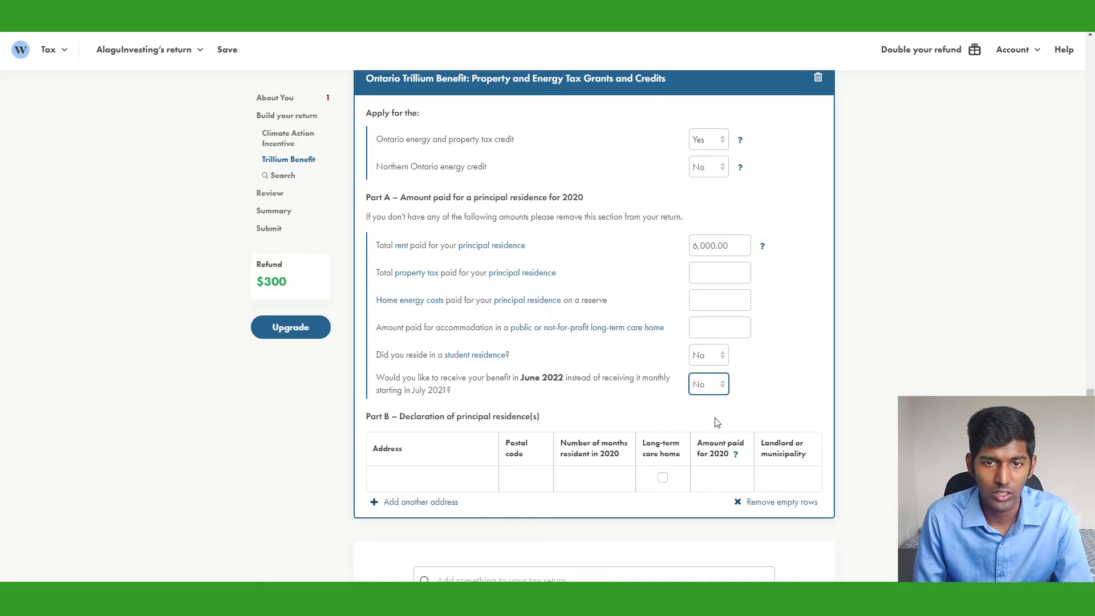
# Declare the principal residence address and postal code, 12 months, 6000 rent paid, and the landlord's name
pyautogui.click(438, 482)
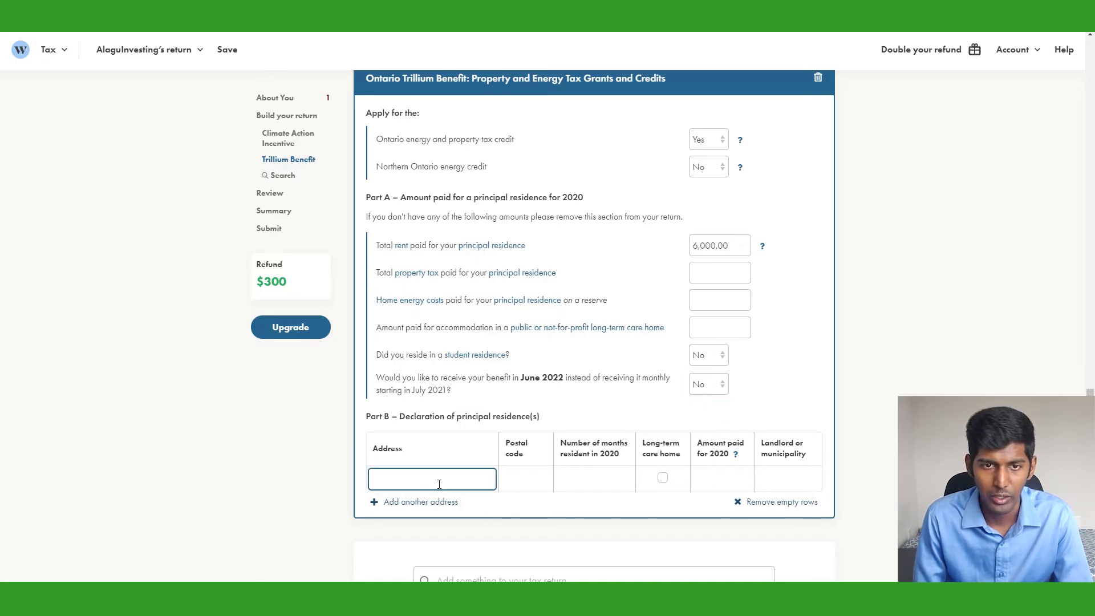
pyautogui.write('211B Baker St')
pyautogui.press('Tab')
pyautogui.write('K1A2B9')
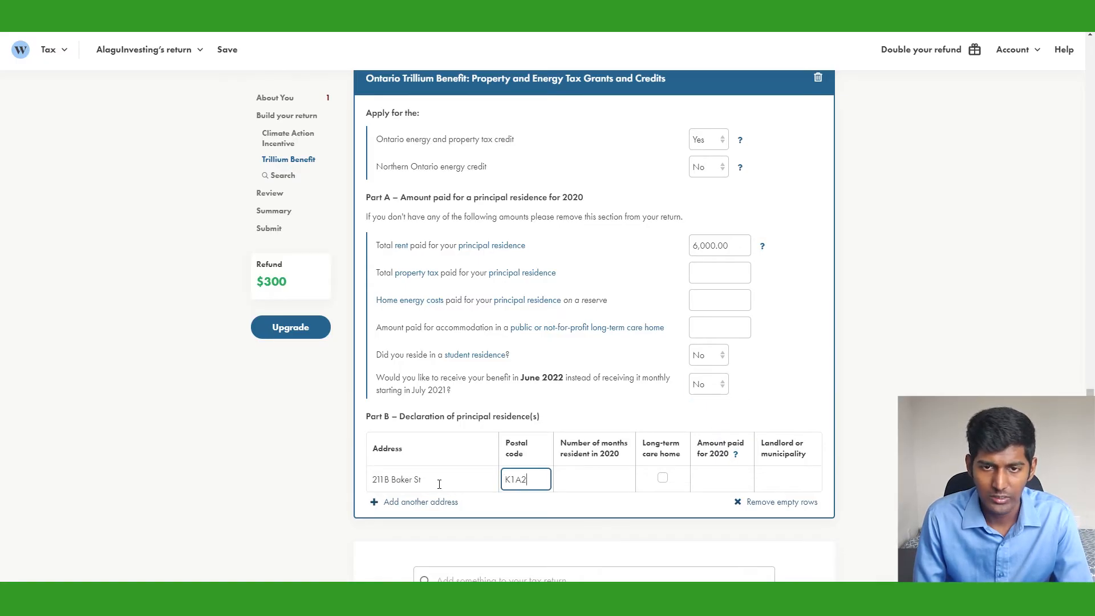
pyautogui.press('Tab')
pyautogui.write('12')
pyautogui.press('Tab')
pyautogui.press('Tab')
pyautogui.write('6000')
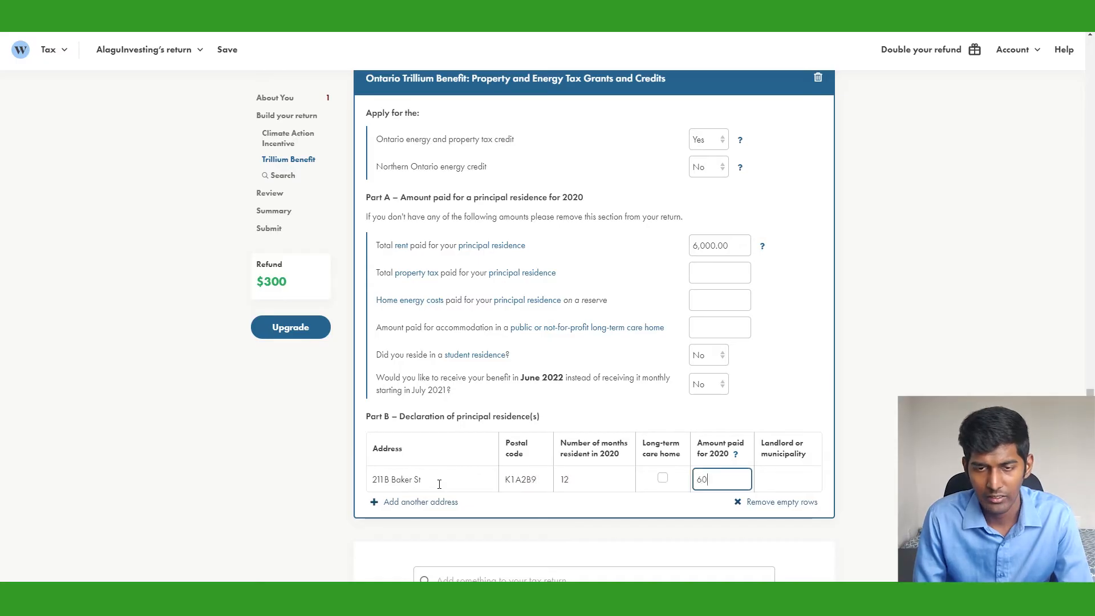
pyautogui.press('Tab')
pyautogui.write('Joe Smith')
pyautogui.press('Tab')
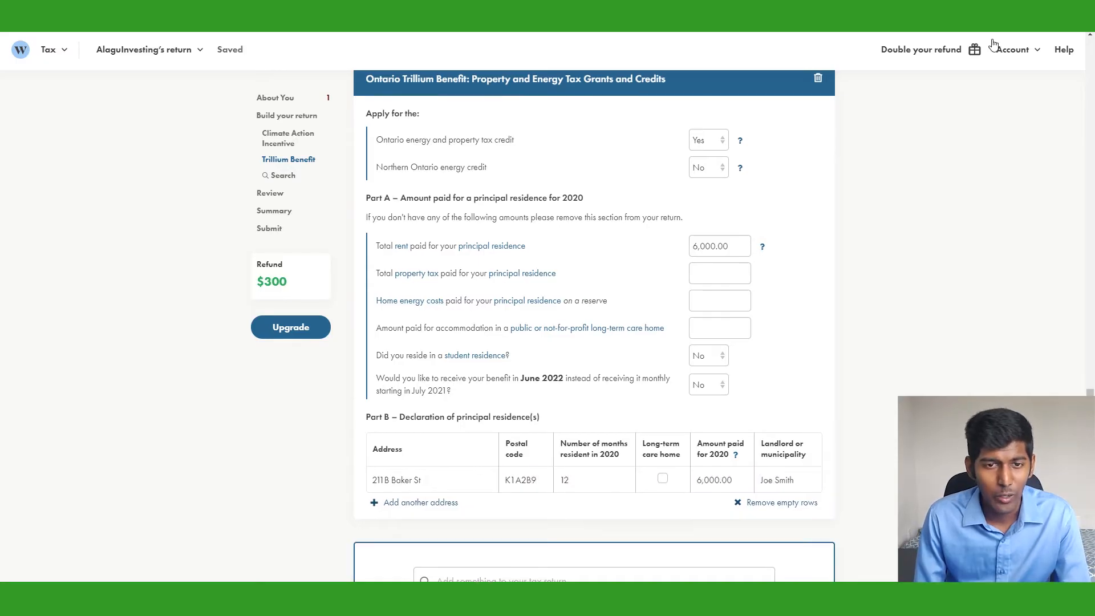
pyautogui.scroll(-1, 629, 358)
pyautogui.scroll(-3, 629, 358)
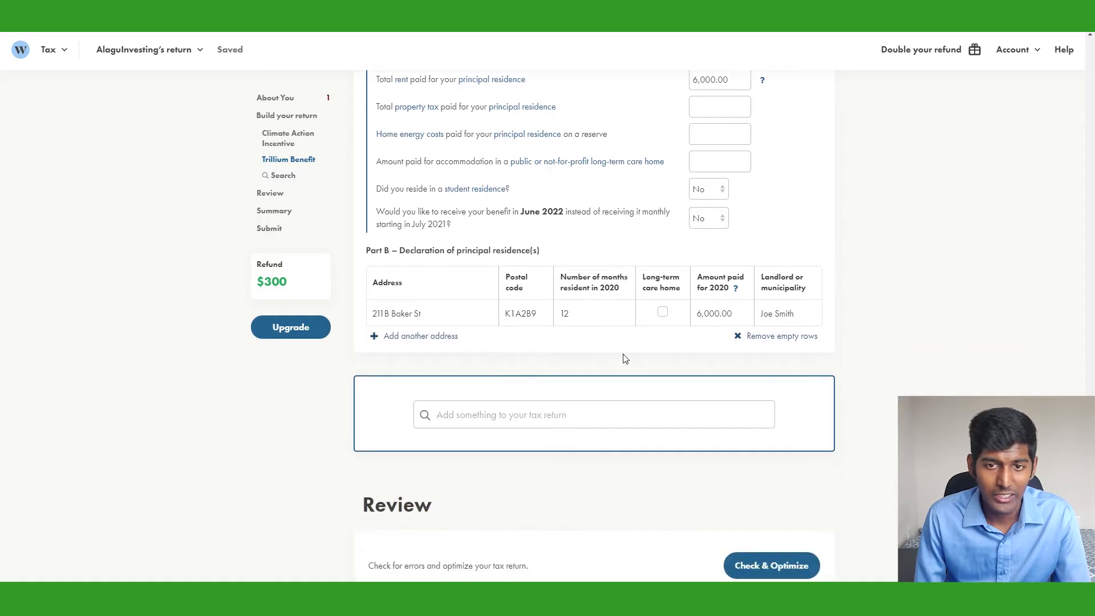
pyautogui.scroll(-2, 625, 357)
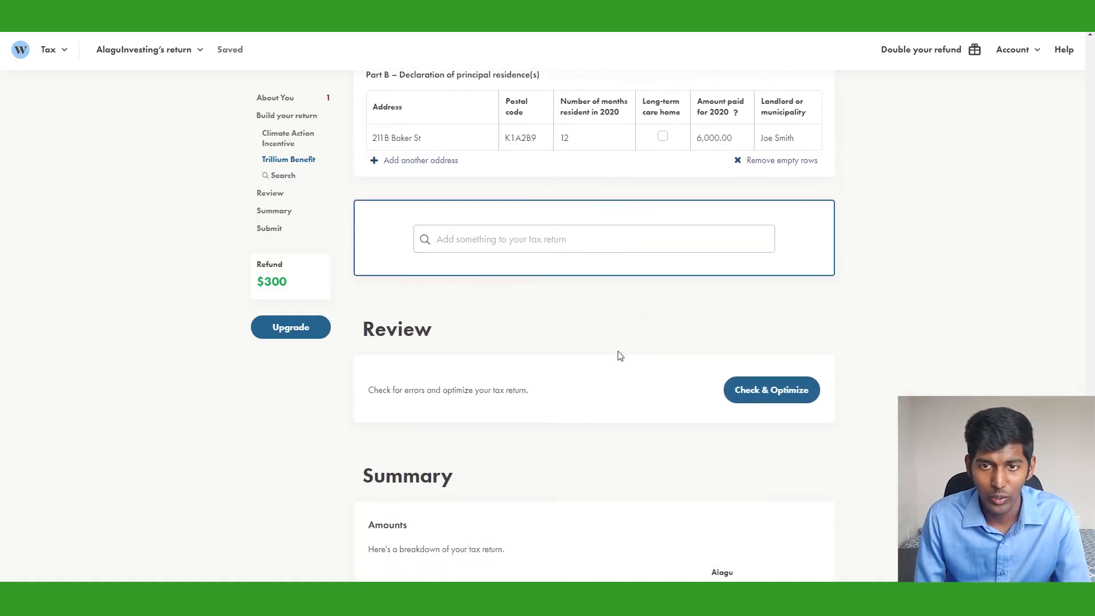
# Add a T4 from employer ABC Company with province ON and 48,621.56 in box 14
pyautogui.click(470, 244)
pyautogui.write('t4')
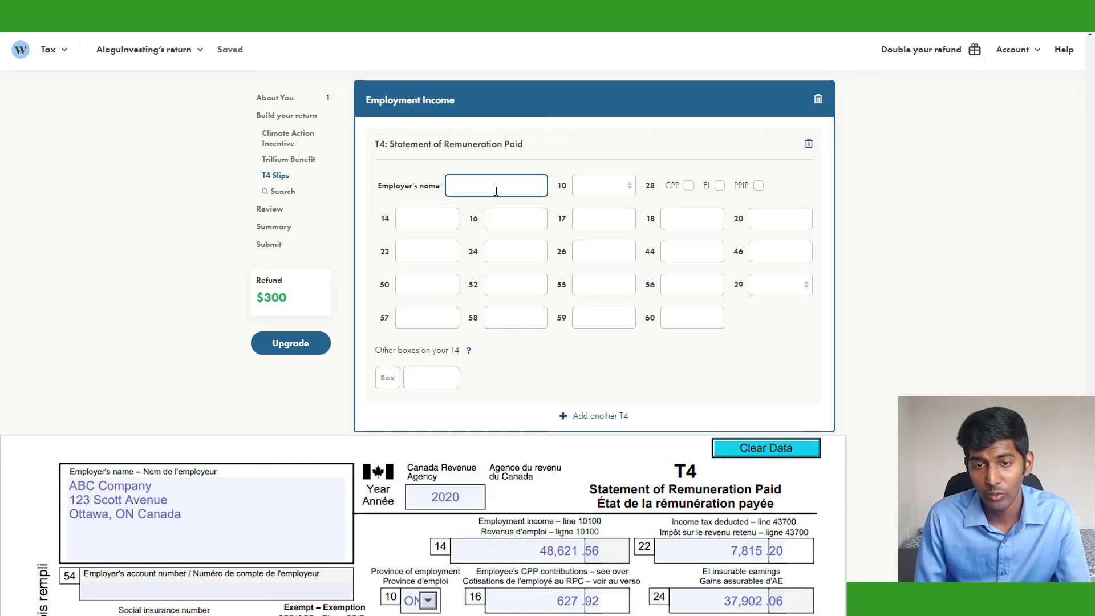
pyautogui.write('A')
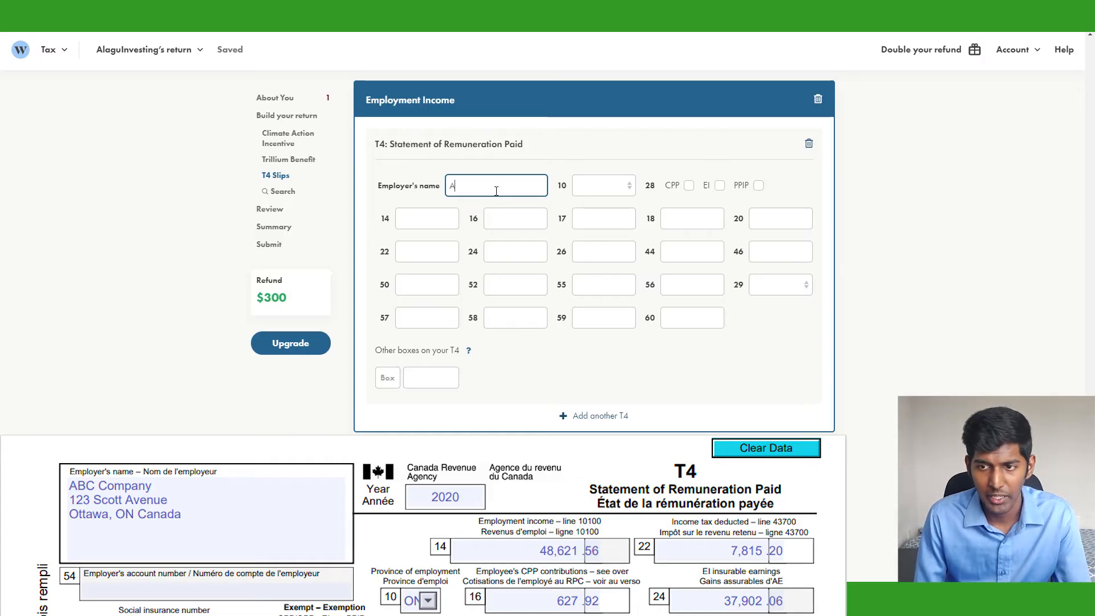
pyautogui.write('BC Company')
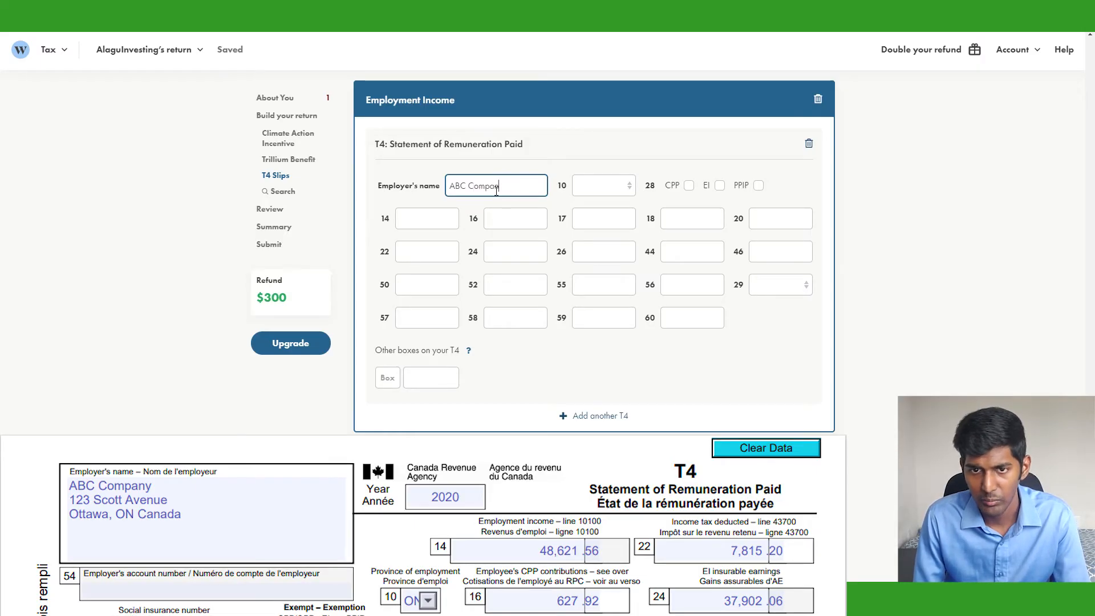
pyautogui.press('Tab')
pyautogui.press('o')
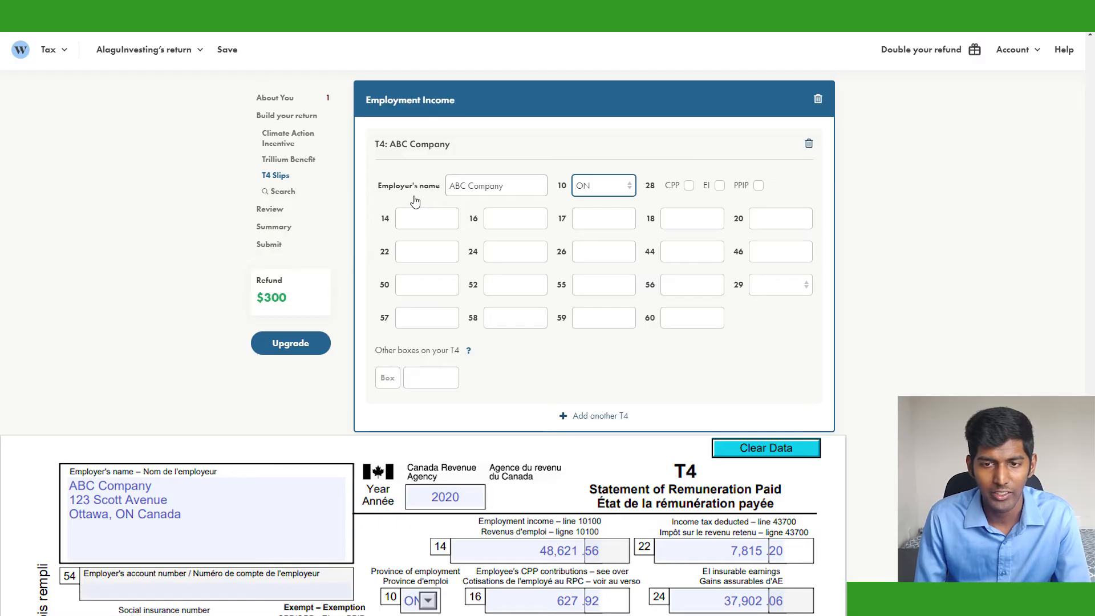
pyautogui.click(425, 223)
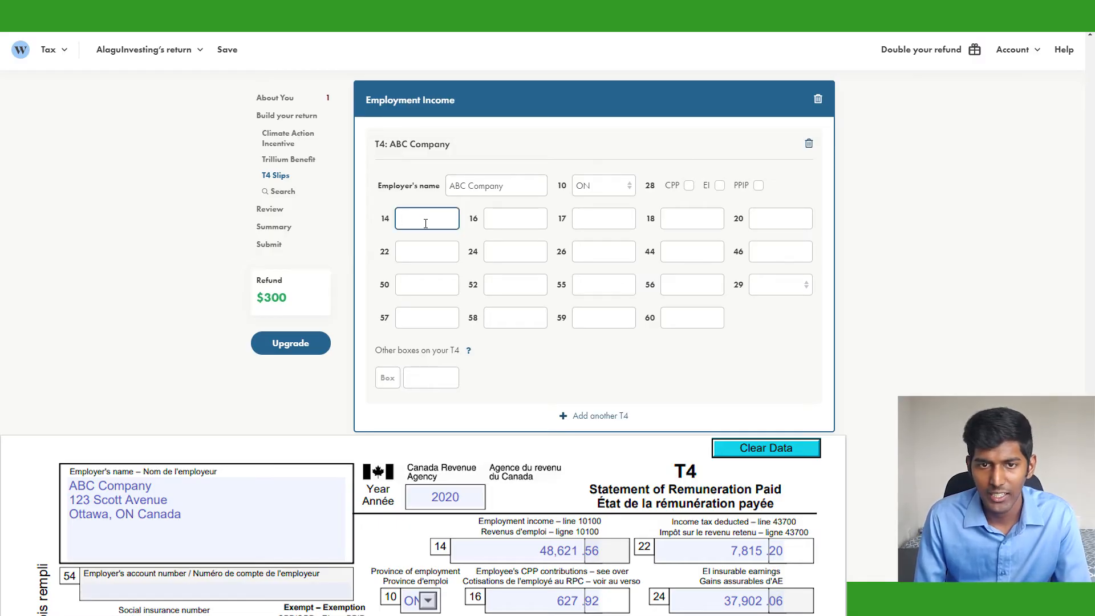
pyautogui.write('48,621.56')
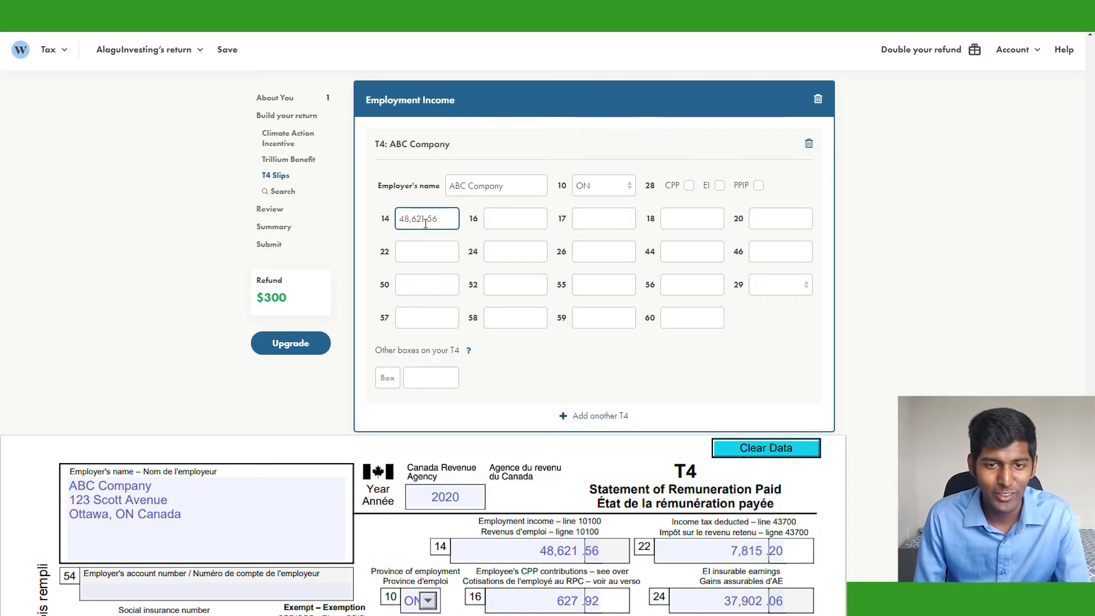
pyautogui.click(502, 224)
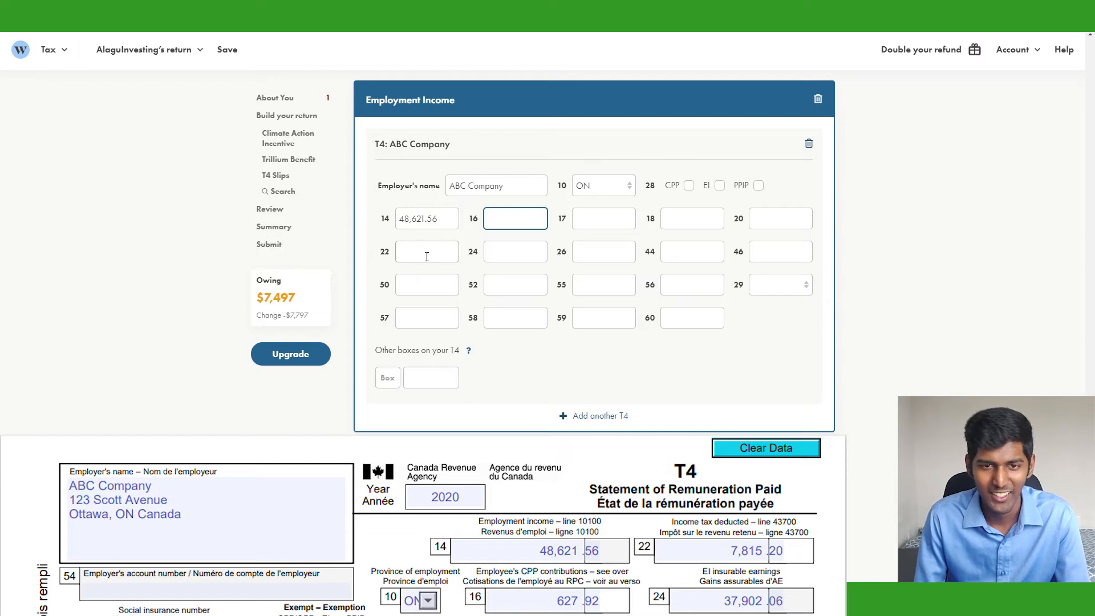
# Enter T4 box 22 as 7,815.20, box 16 627.92, box 18 598.85 and box 20 260.49
pyautogui.click(427, 256)
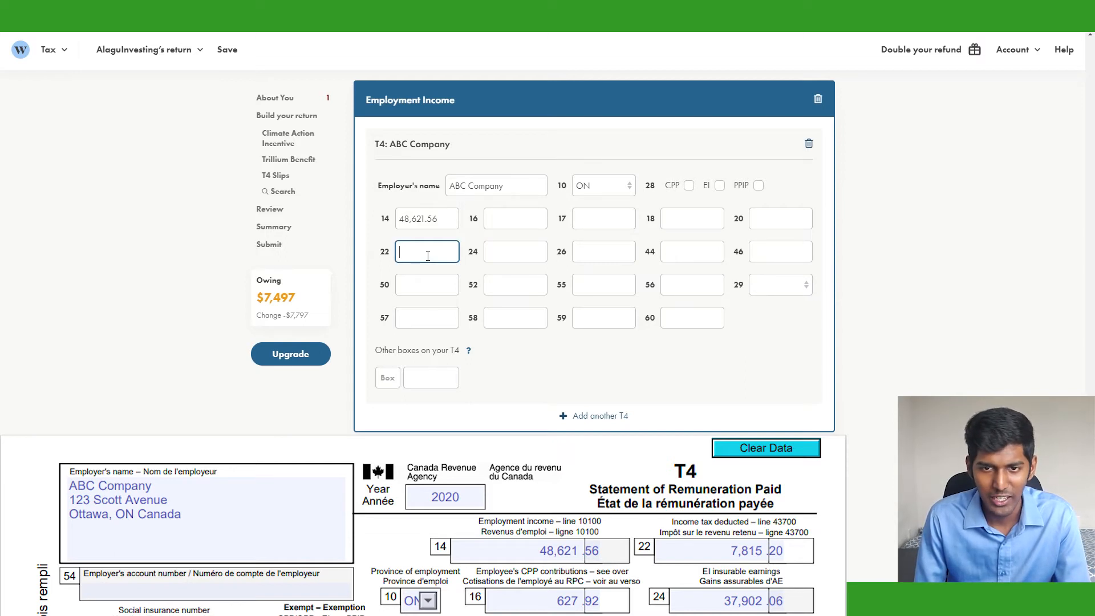
pyautogui.write('7,815.20')
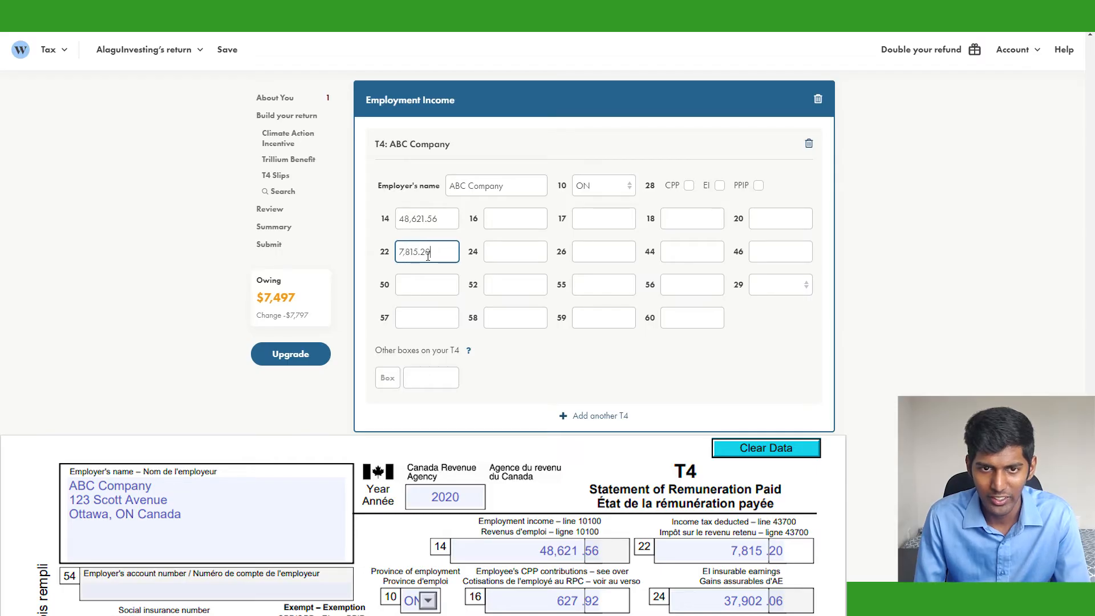
pyautogui.press('Tab')
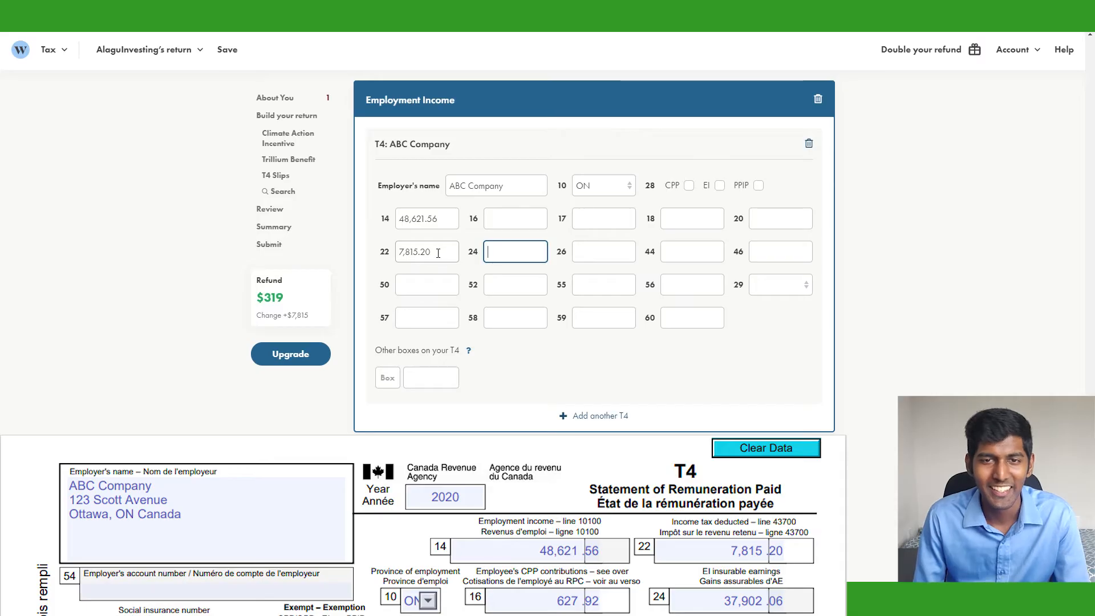
pyautogui.click(511, 220)
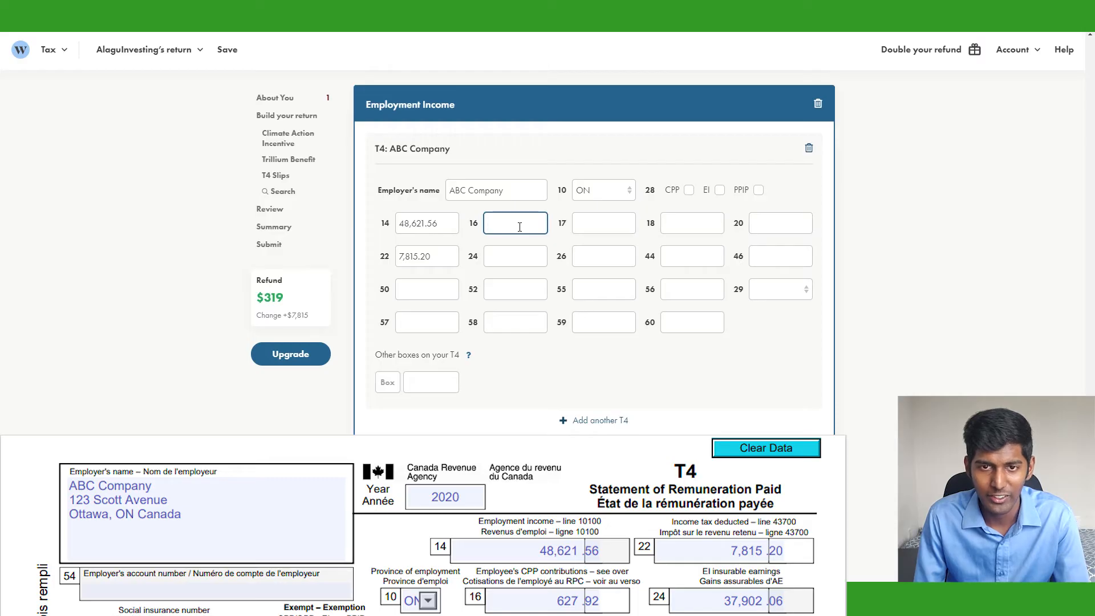
pyautogui.write('627.')
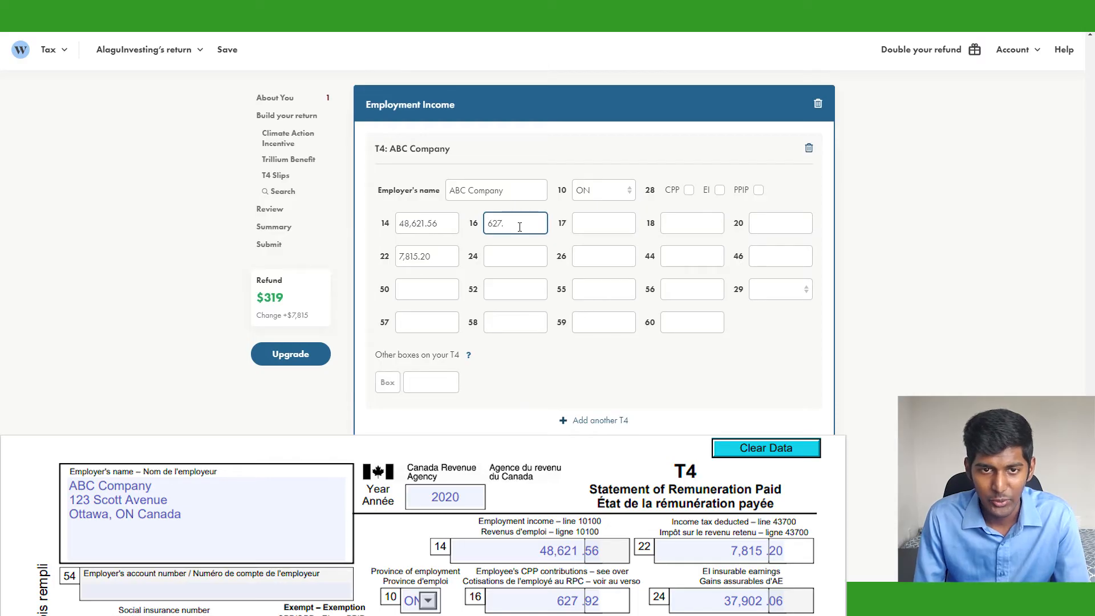
pyautogui.write('92')
pyautogui.press('Tab')
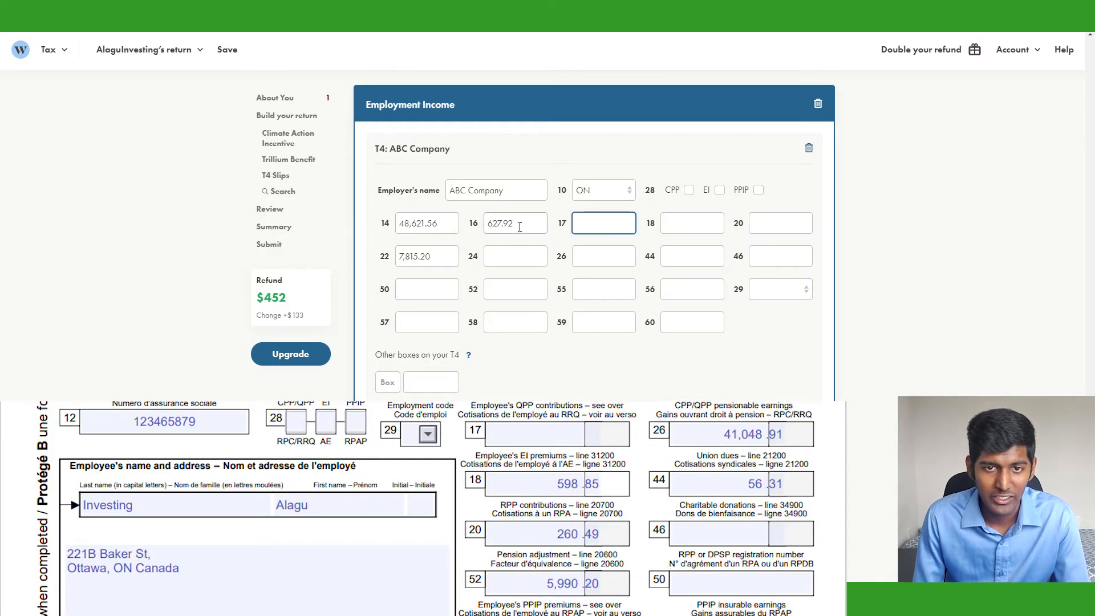
pyautogui.press('Tab')
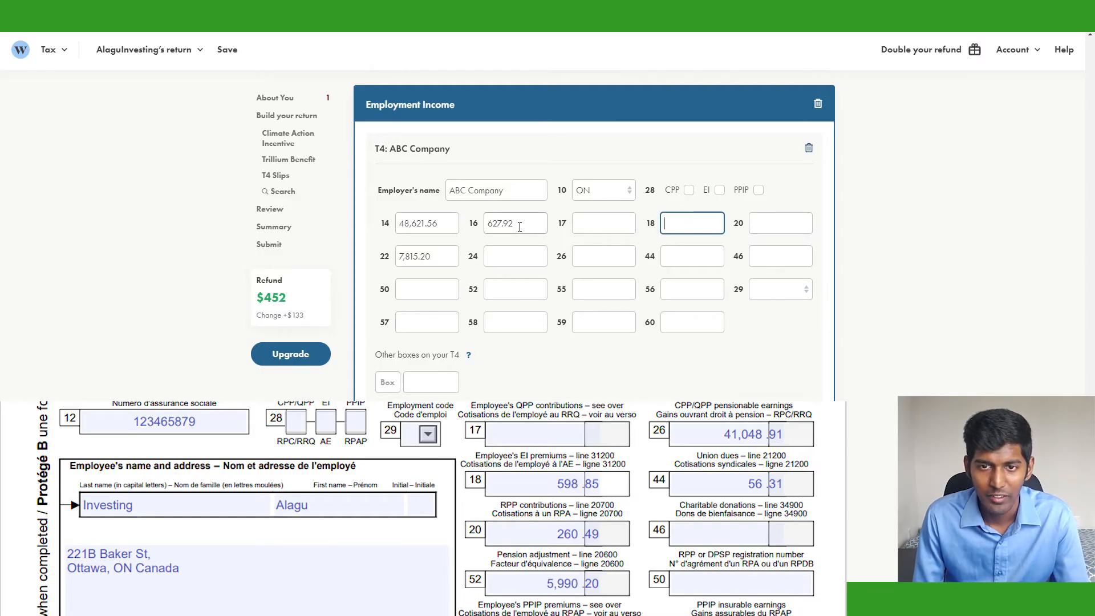
pyautogui.write('598.85')
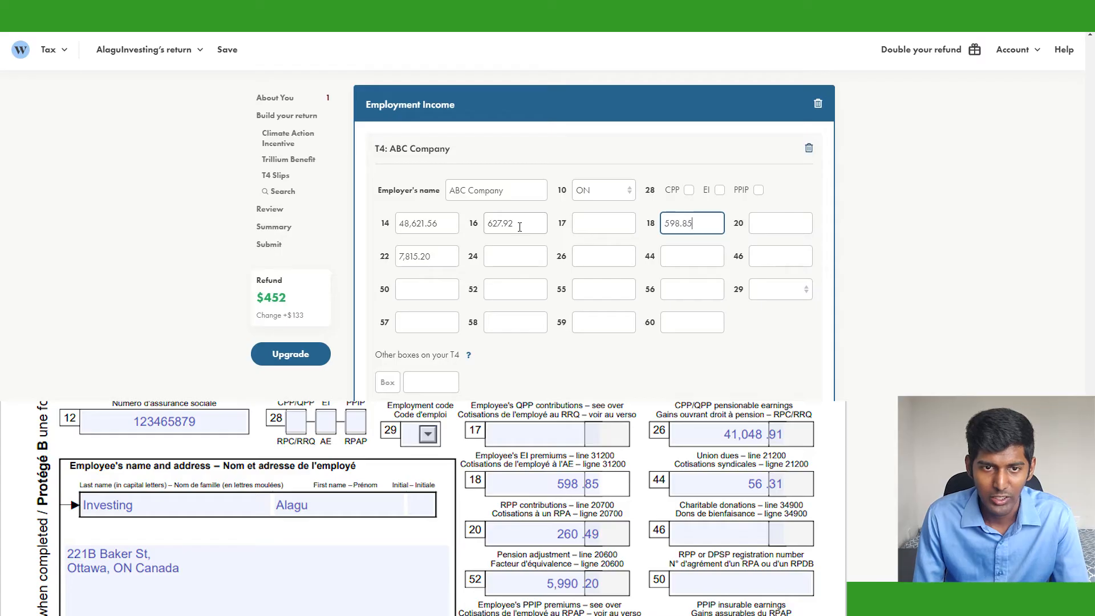
pyautogui.press('Tab')
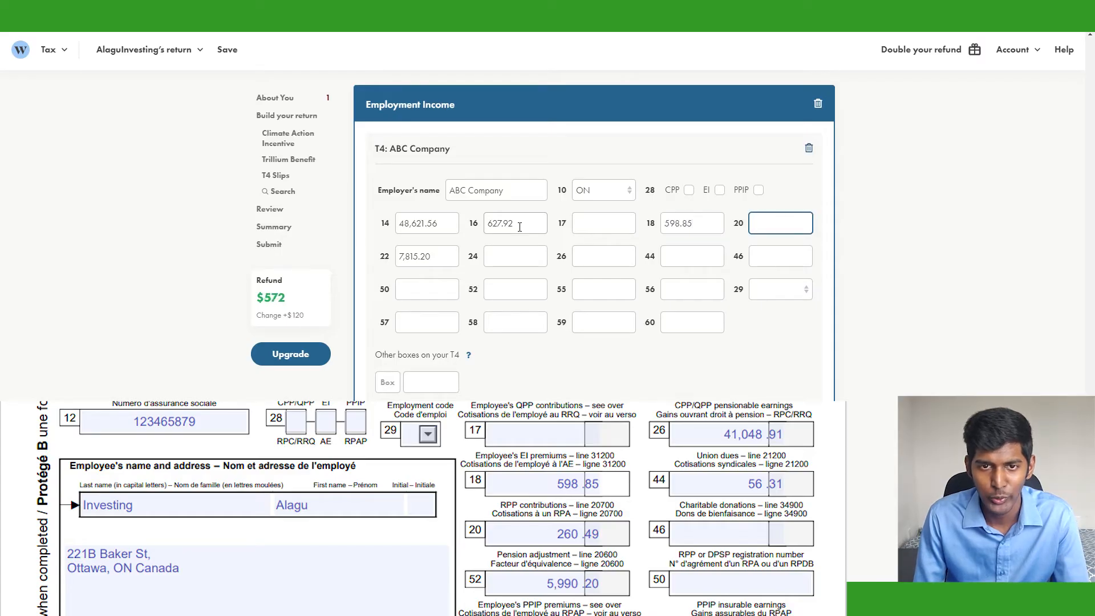
pyautogui.write('260.49')
pyautogui.press('Tab')
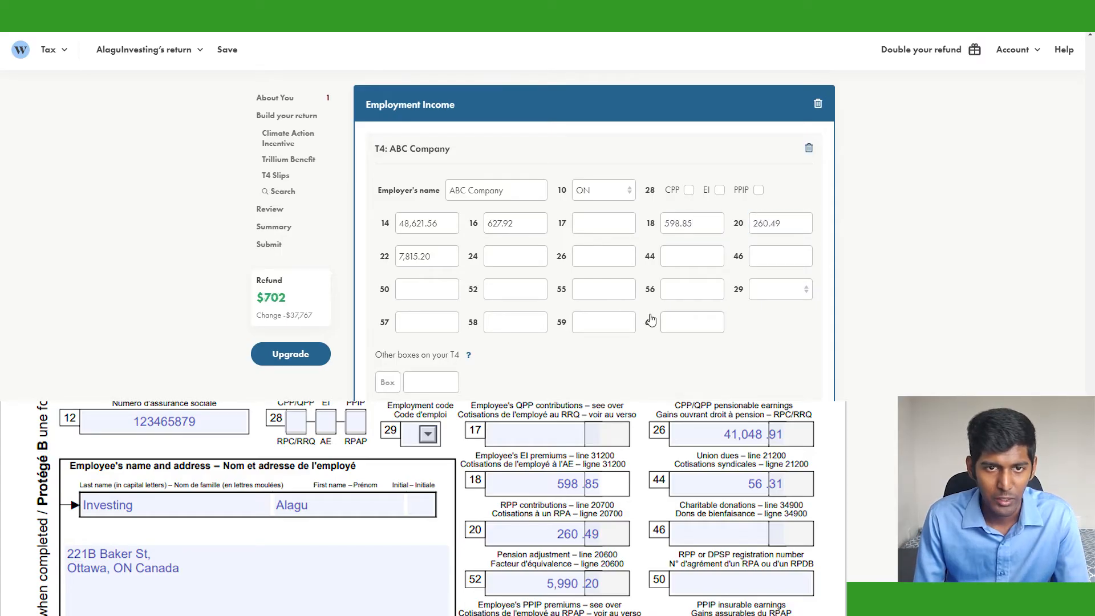
# Enter T4 box 52 as 5,990.20, box 24 37,902.06, box 26 41,048.91 and box 44 56.31
pyautogui.click(522, 296)
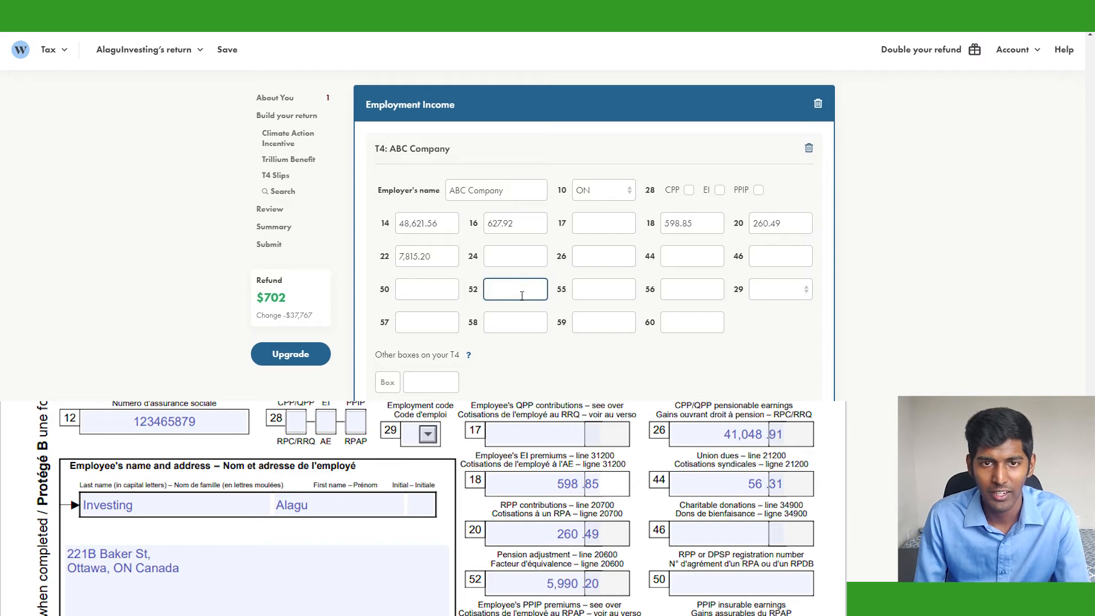
pyautogui.write('5,990.2')
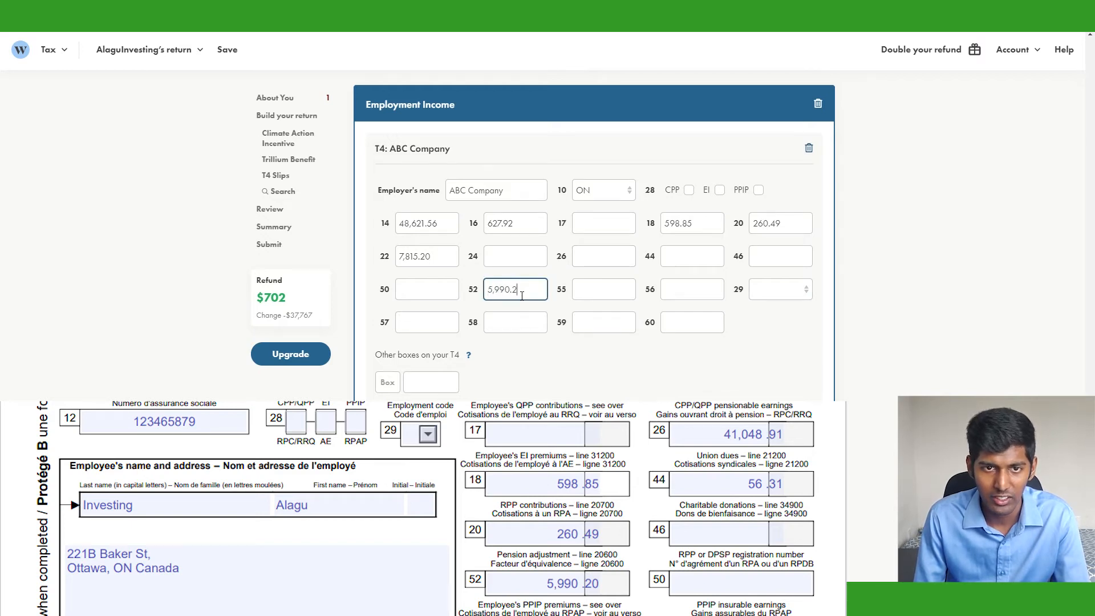
pyautogui.write('0')
pyautogui.click(524, 263)
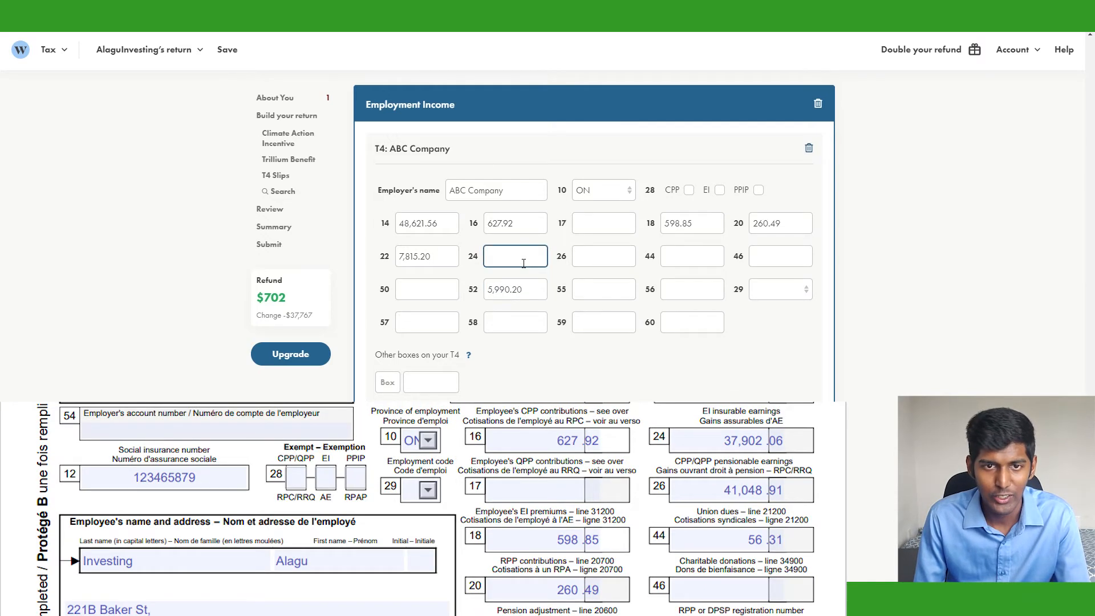
pyautogui.write('3')
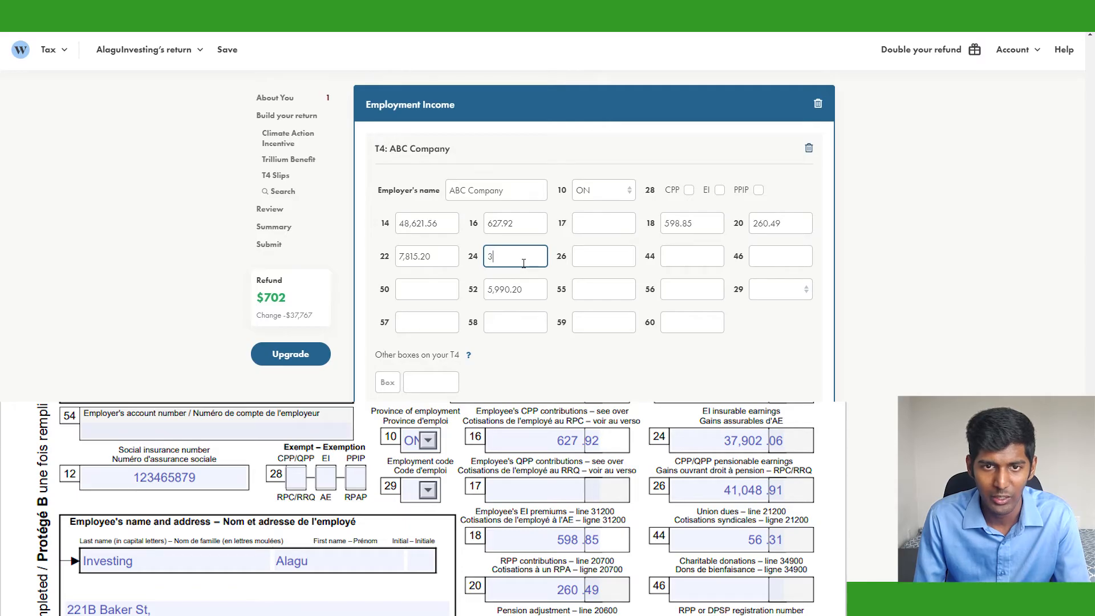
pyautogui.write('7,902.06')
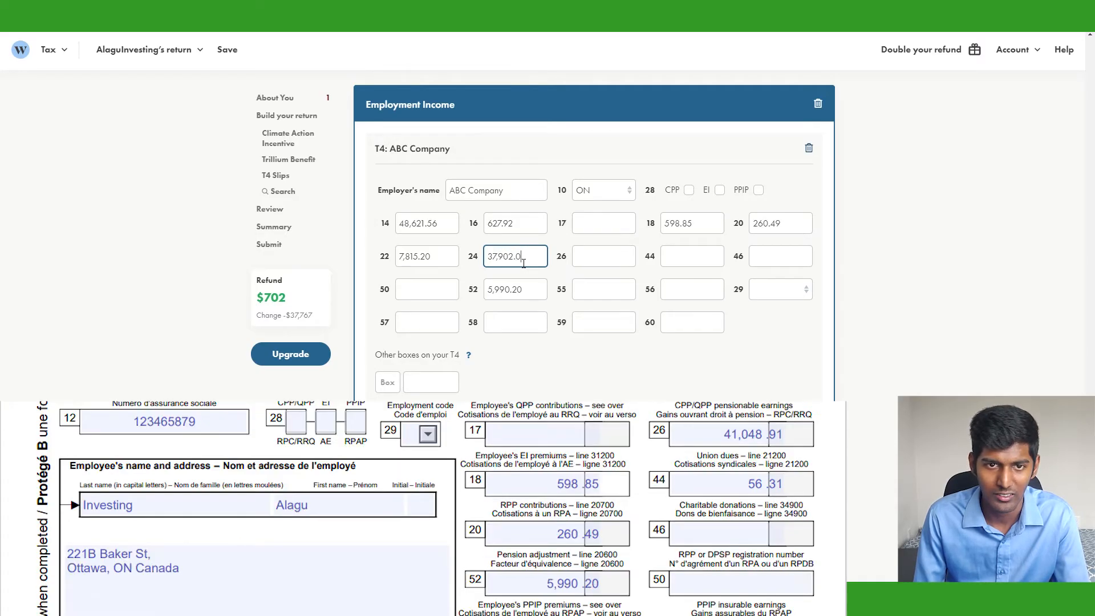
pyautogui.click(619, 265)
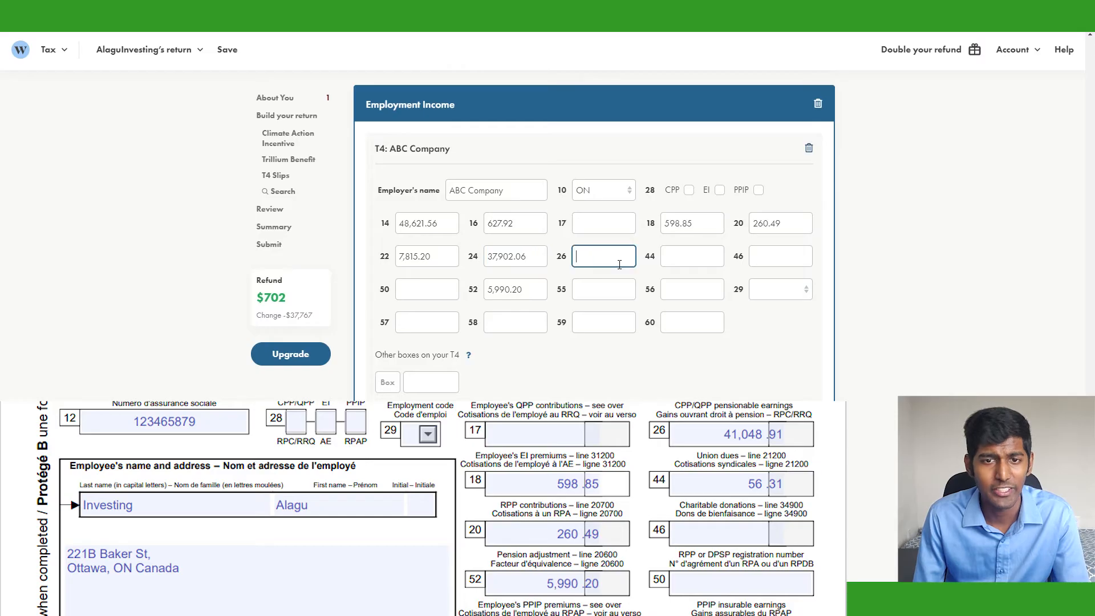
pyautogui.write('4')
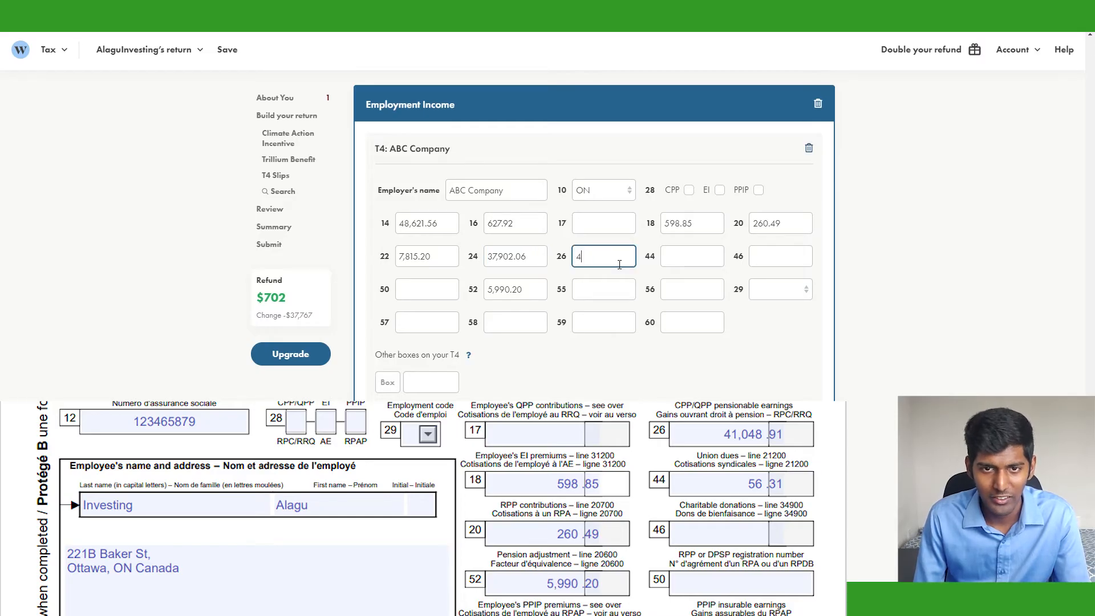
pyautogui.write('1,048.91')
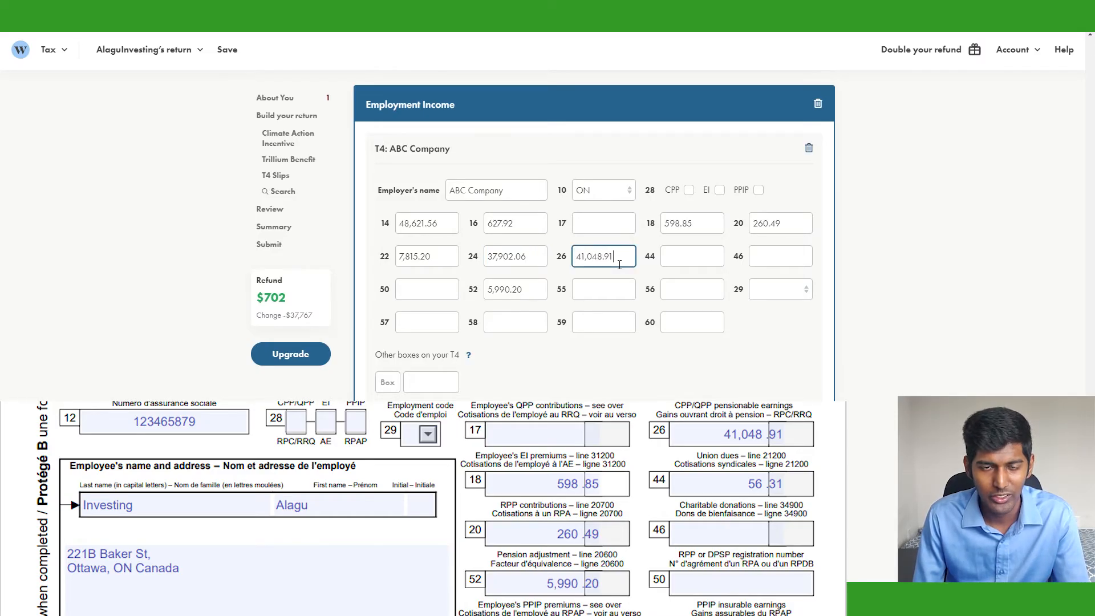
pyautogui.press('Tab')
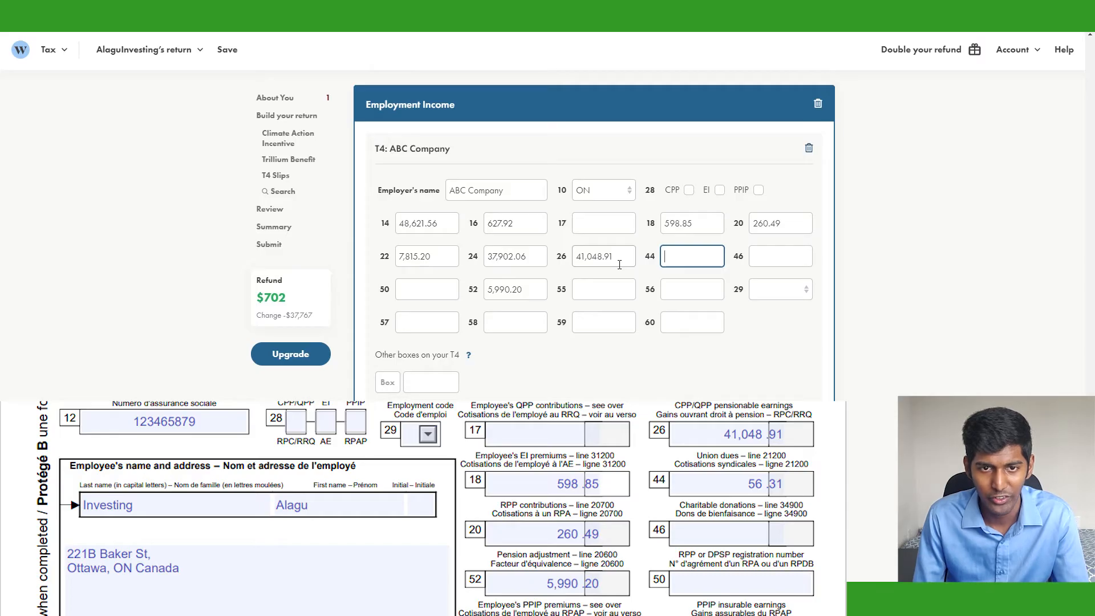
pyautogui.write('56.31')
pyautogui.press('Tab')
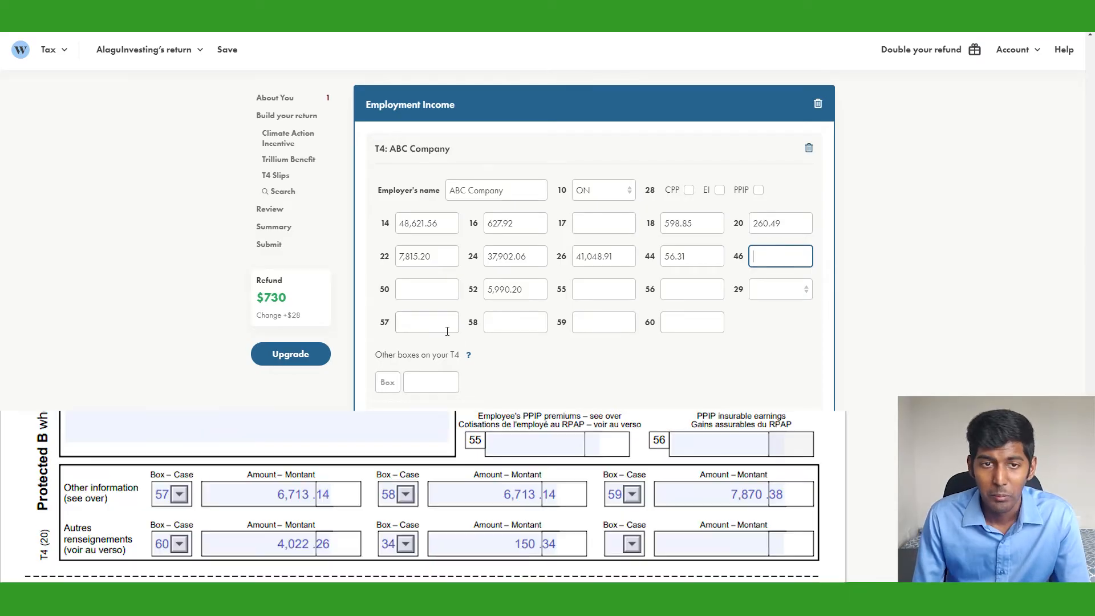
# Fill T4 boxes 57 and 58 with 6,713.14, box 59 with 7,870.38 and box 60 with 4,022.26
pyautogui.click(447, 332)
pyautogui.write('6,713')
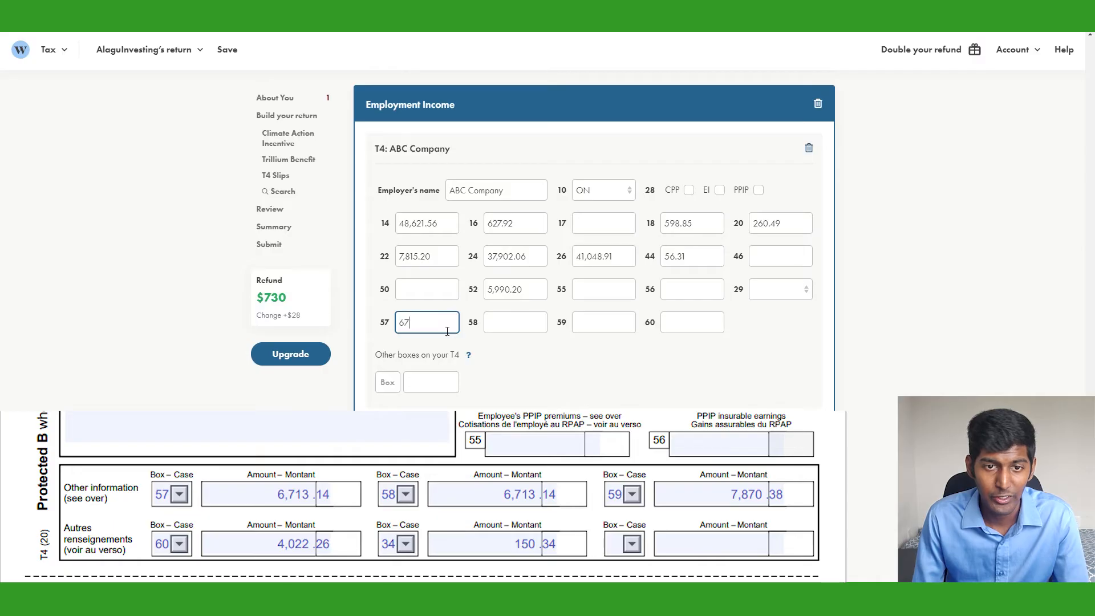
pyautogui.write('.14')
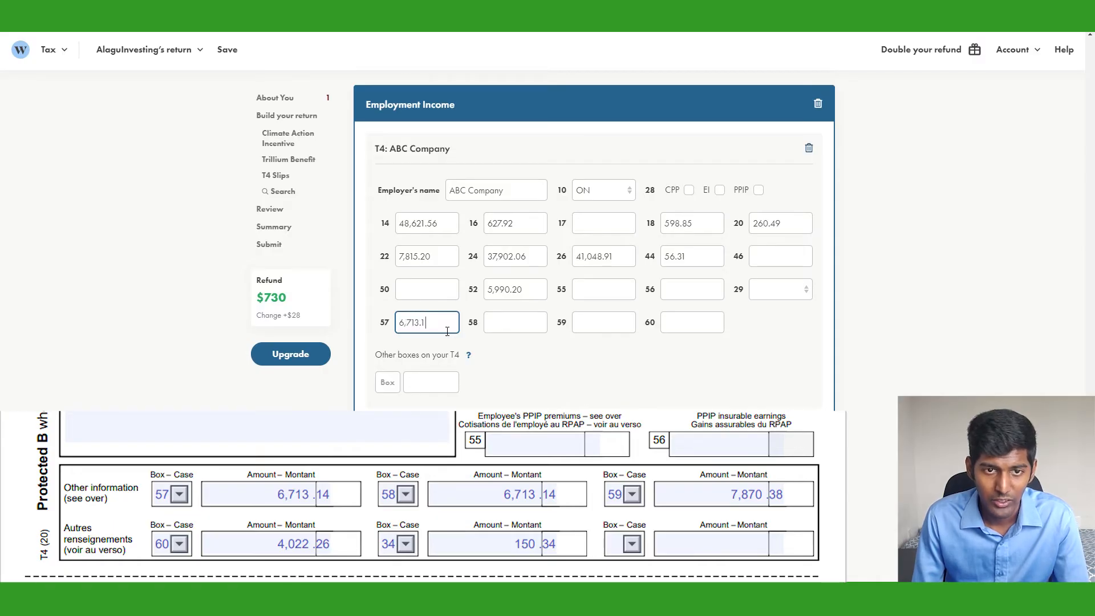
pyautogui.press('Tab')
pyautogui.write('6,71')
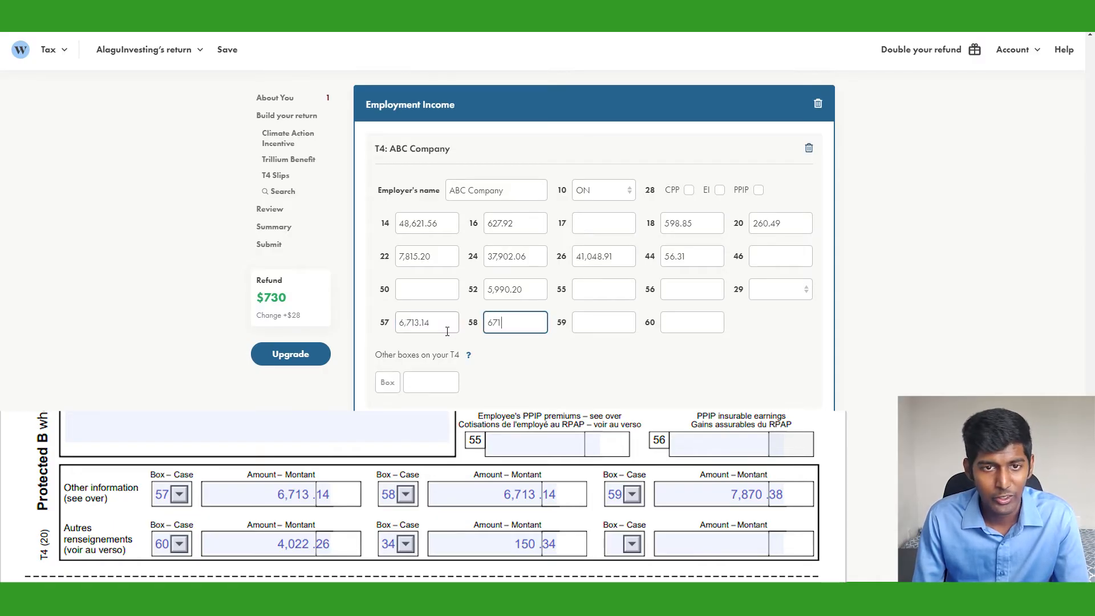
pyautogui.write('3.14')
pyautogui.press('Tab')
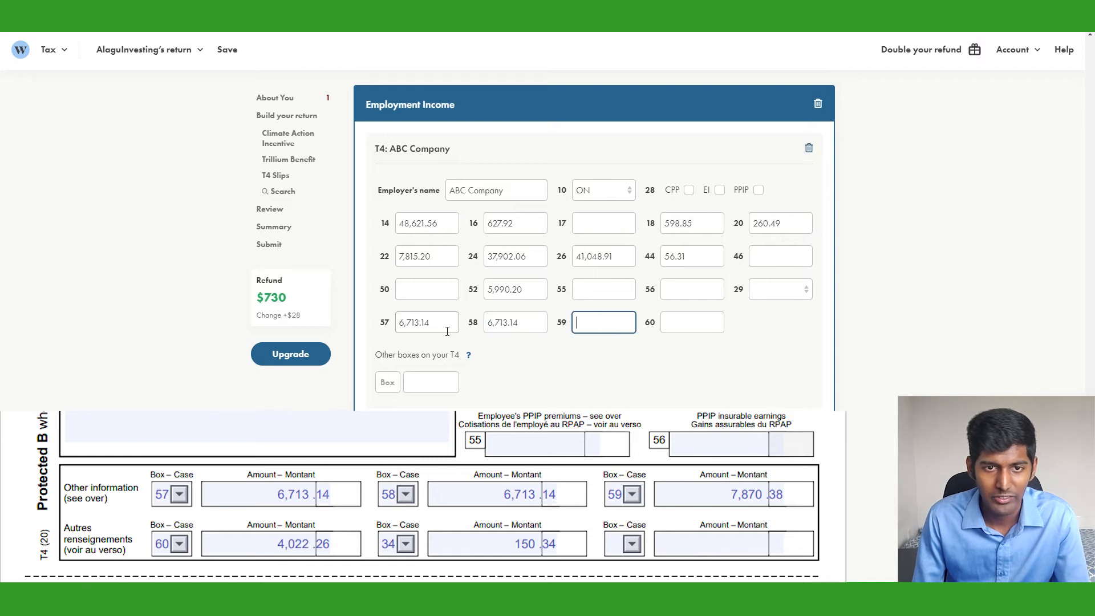
pyautogui.write('7')
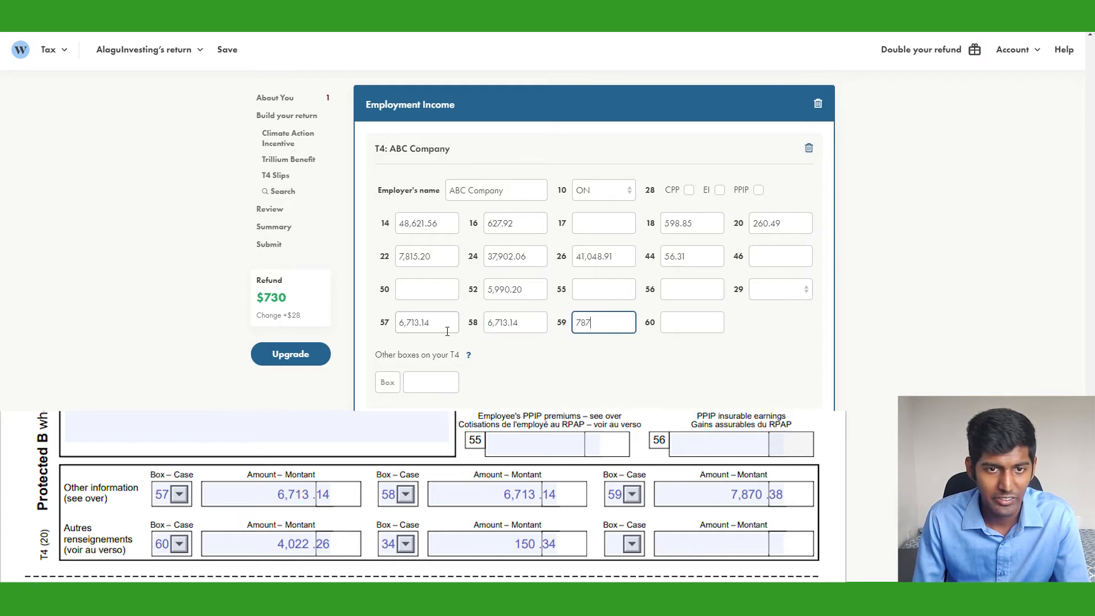
pyautogui.write(',870.38')
pyautogui.press('Tab')
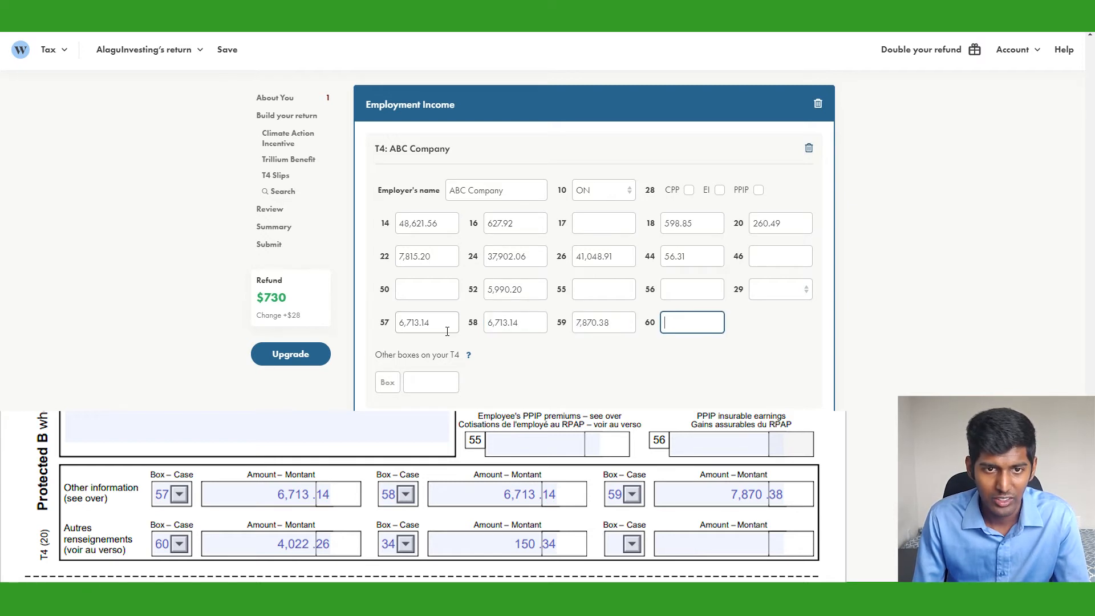
pyautogui.write('4022.26')
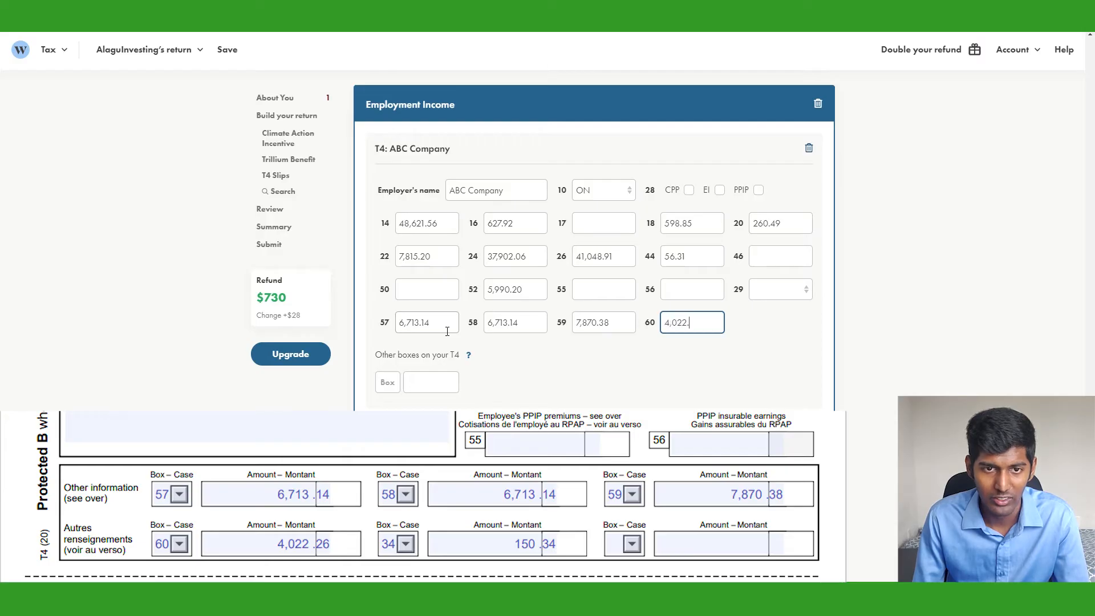
pyautogui.press('Tab')
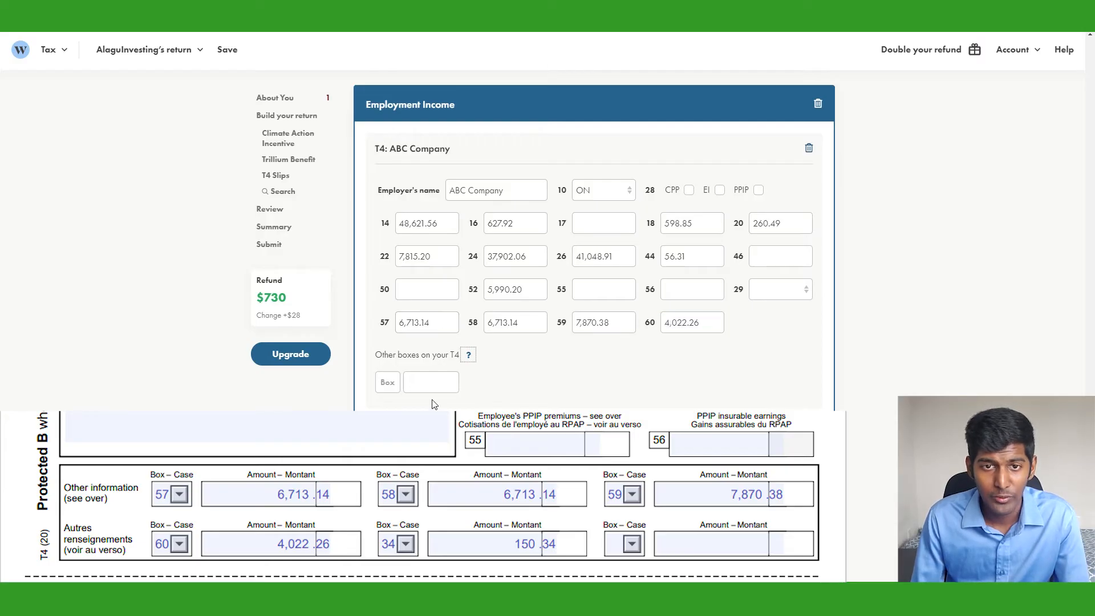
pyautogui.click(528, 366)
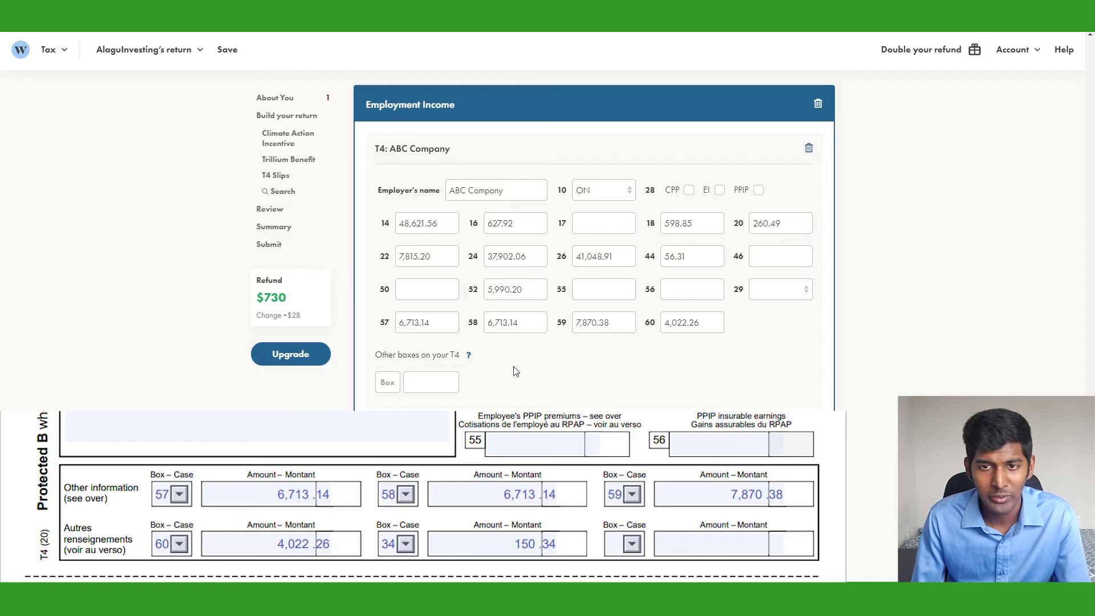
# Add box 34 to the T4's other boxes and enter 150.34 for personal use of the employer's vehicle
pyautogui.click(390, 389)
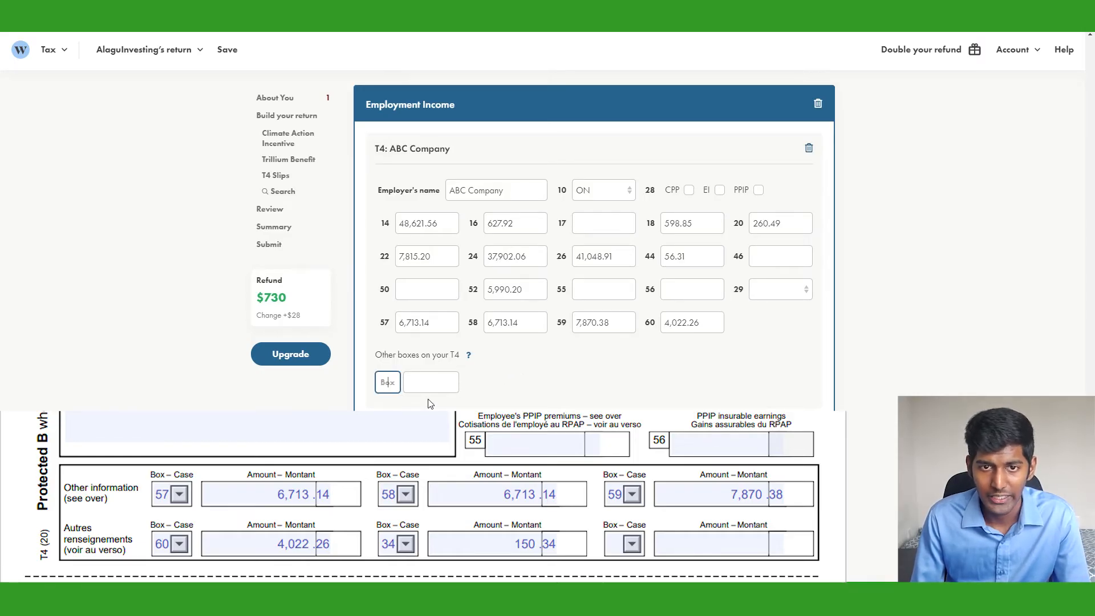
pyautogui.write('34')
pyautogui.press('Tab')
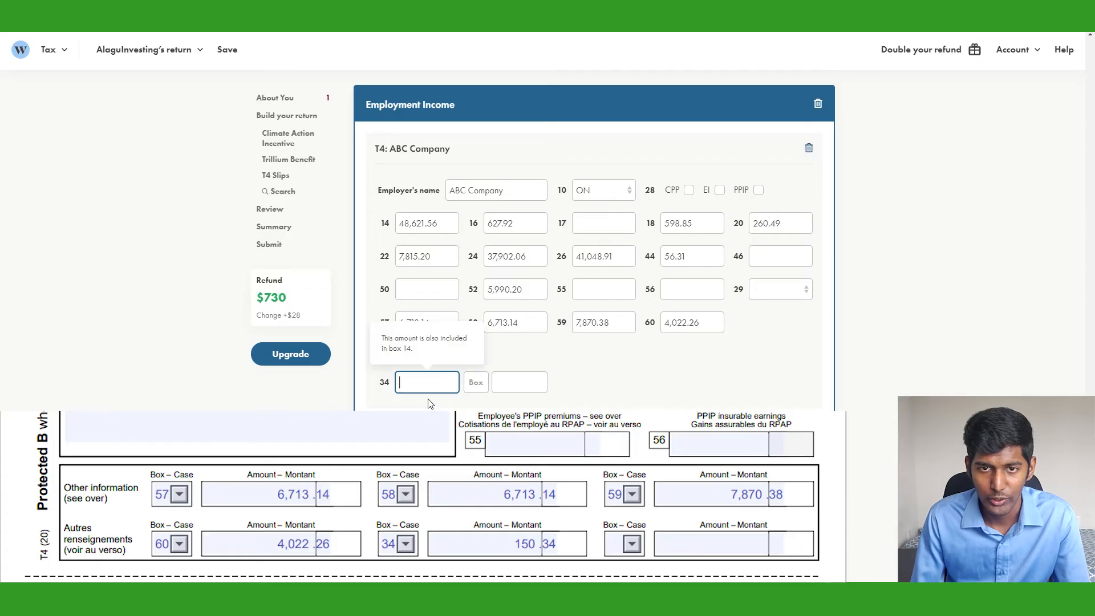
pyautogui.click(389, 389)
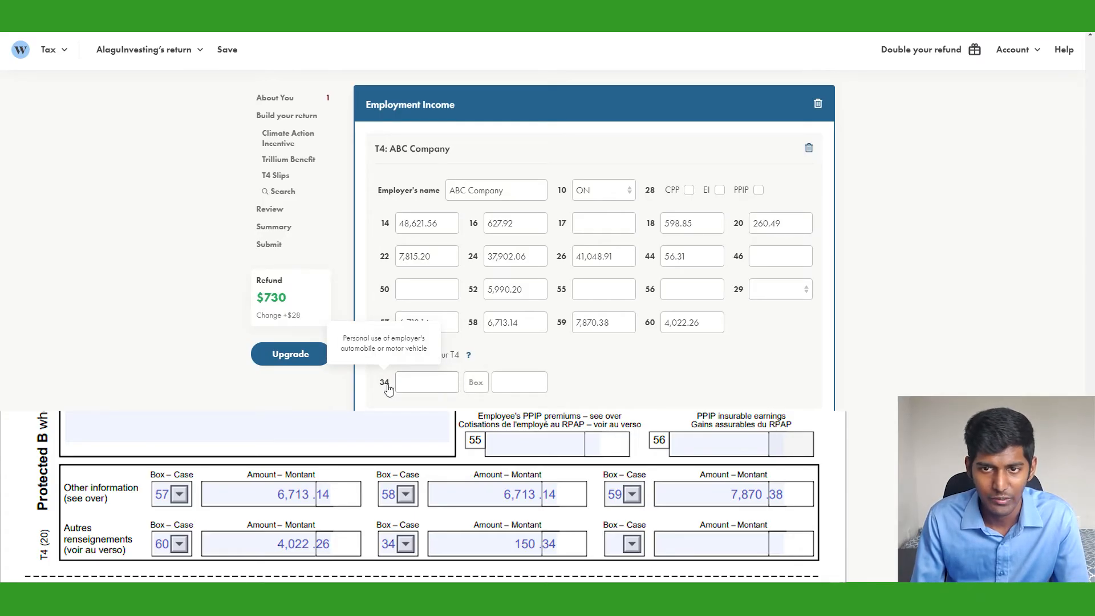
pyautogui.click(440, 389)
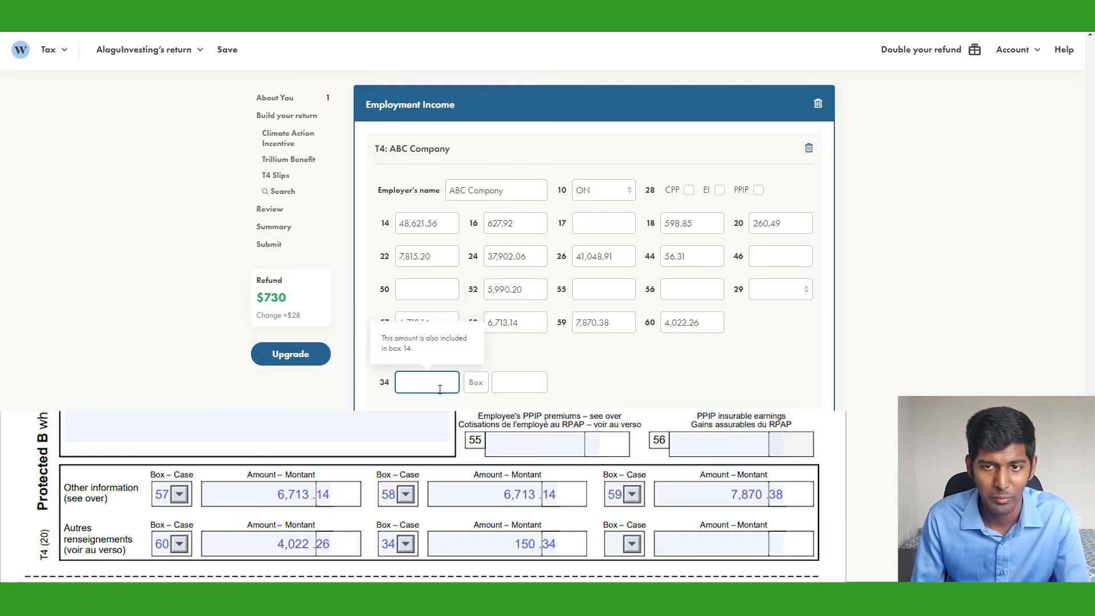
pyautogui.write('150.')
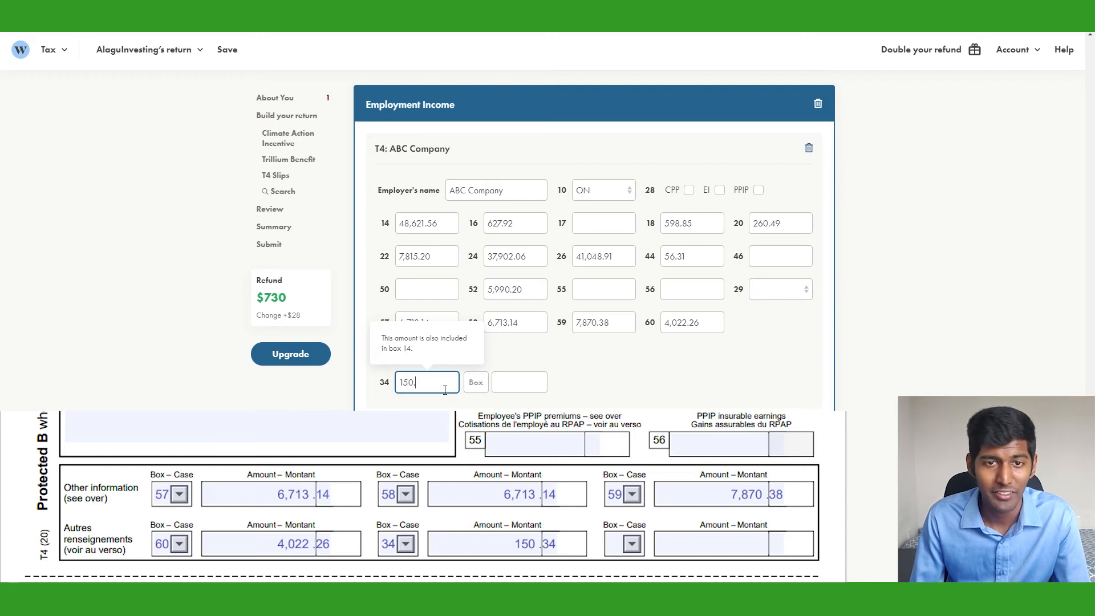
pyautogui.write('34')
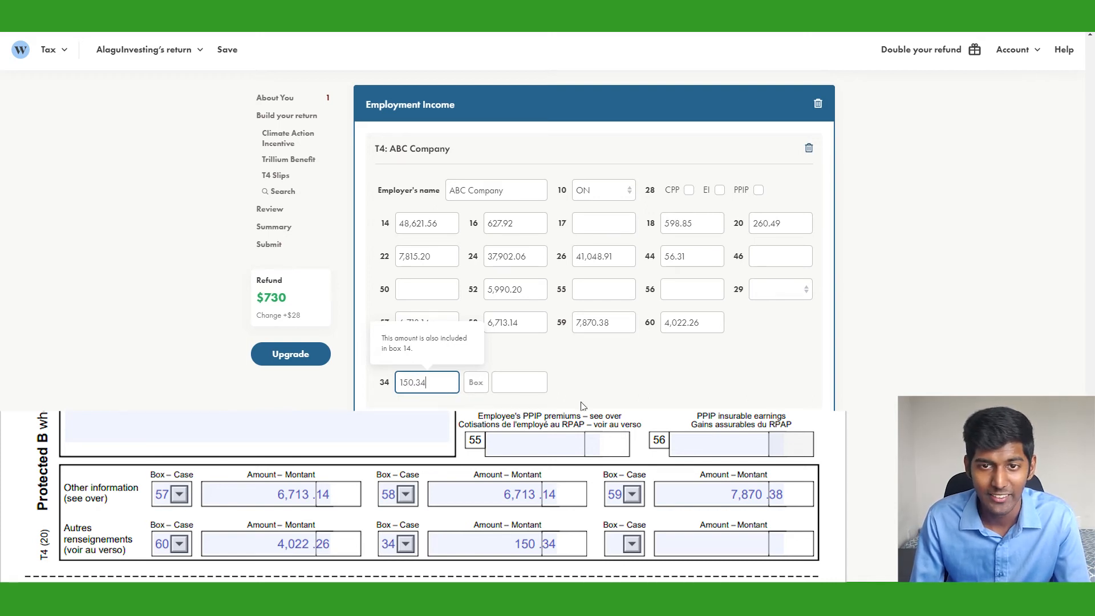
pyautogui.click(648, 361)
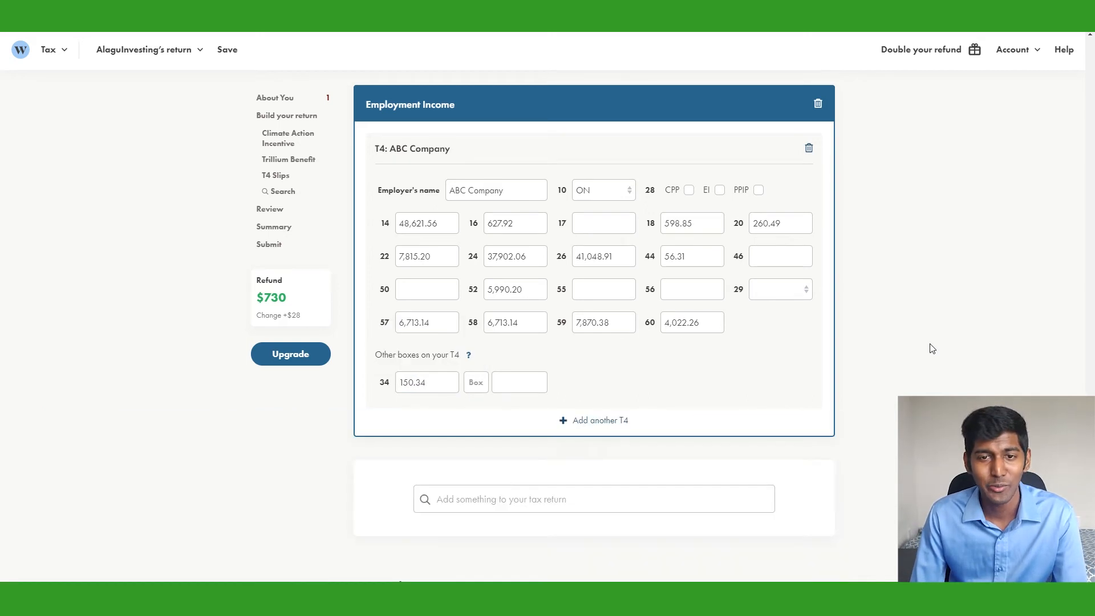
# Remove the extra empty T4 slip that was added by mistake
pyautogui.click(609, 422)
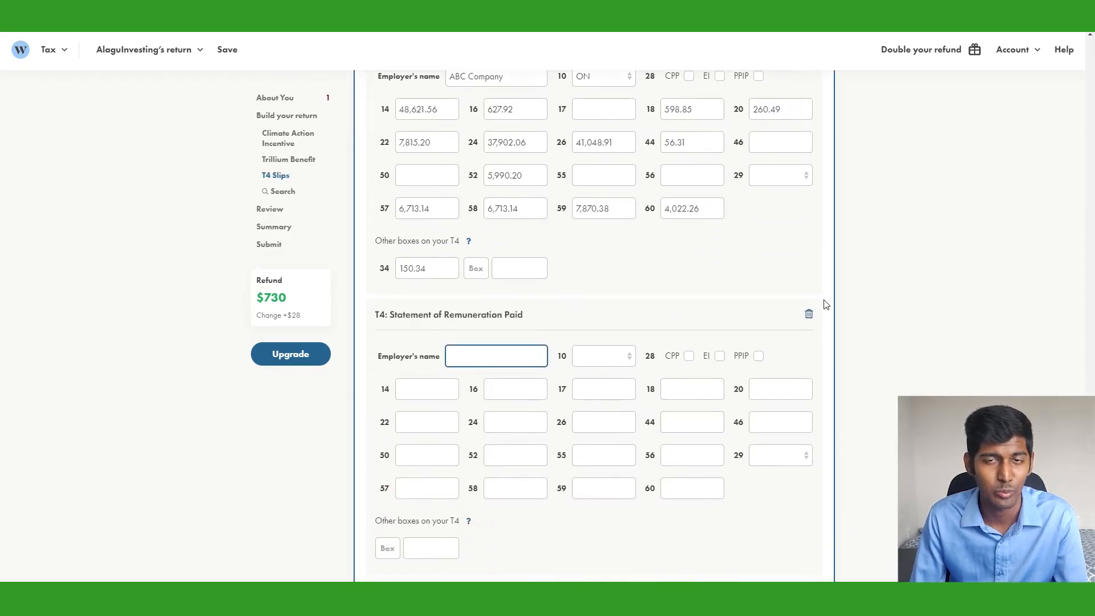
pyautogui.click(809, 314)
pyautogui.click(558, 187)
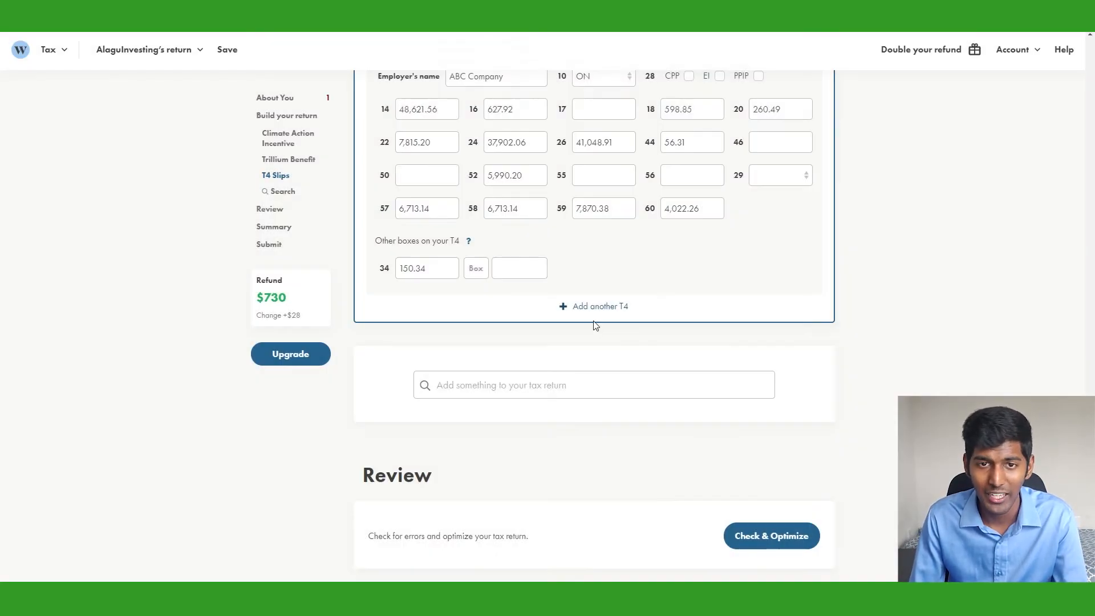
# Search 't5' and add the Investment Income T5 slip to the return
pyautogui.scroll(-1, 595, 325)
pyautogui.click(541, 340)
pyautogui.write('t5')
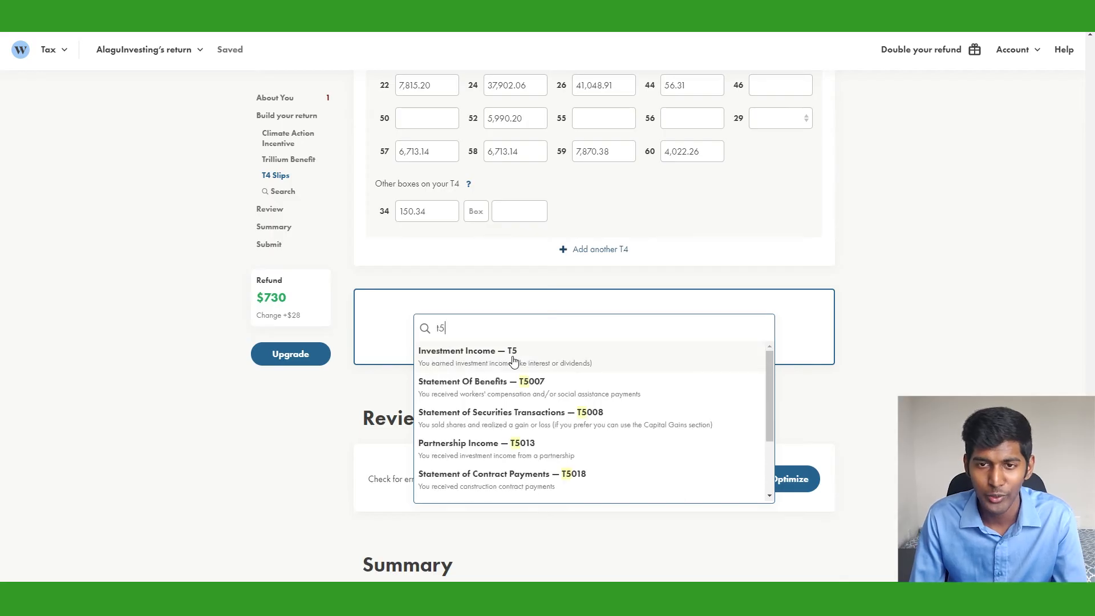
pyautogui.click(514, 361)
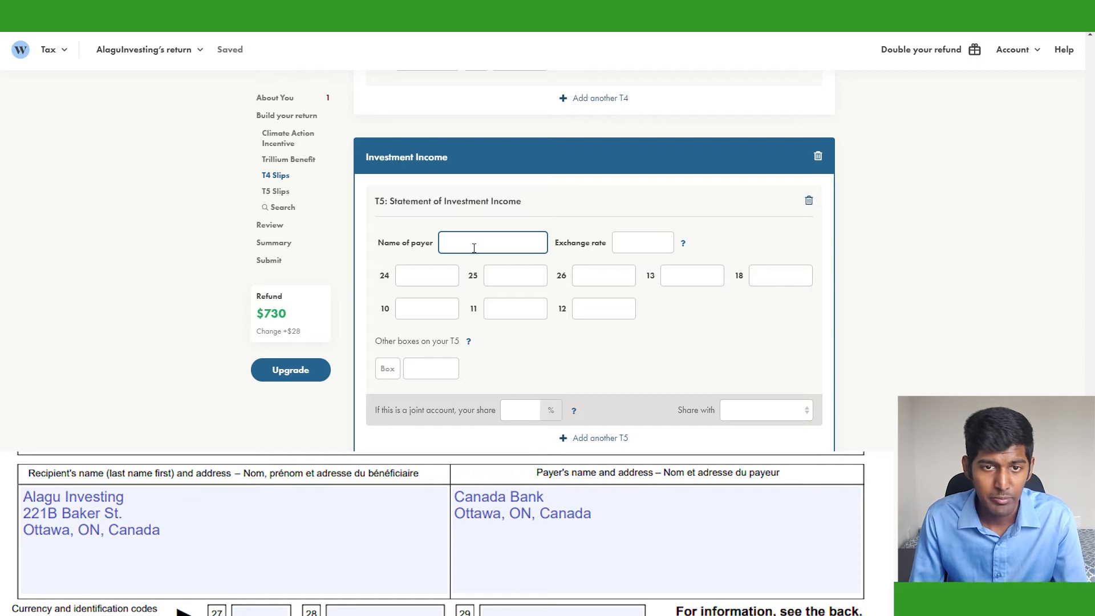
# Enter Canada Bank as the T5 payer with 154.39 of bank interest in box 13
pyautogui.write('Canada B')
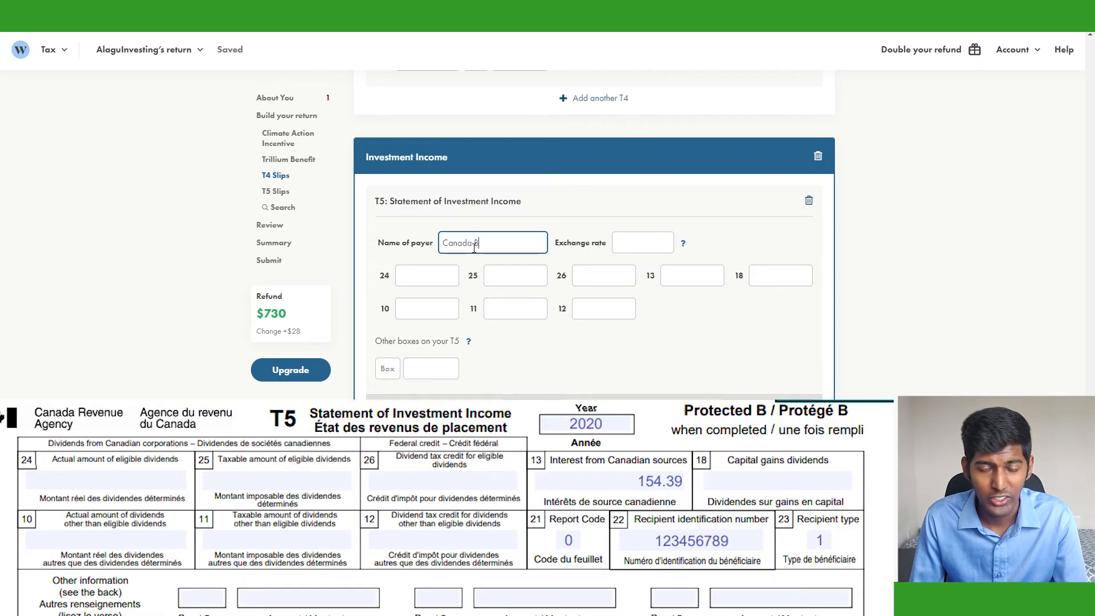
pyautogui.write('ank')
pyautogui.click(684, 282)
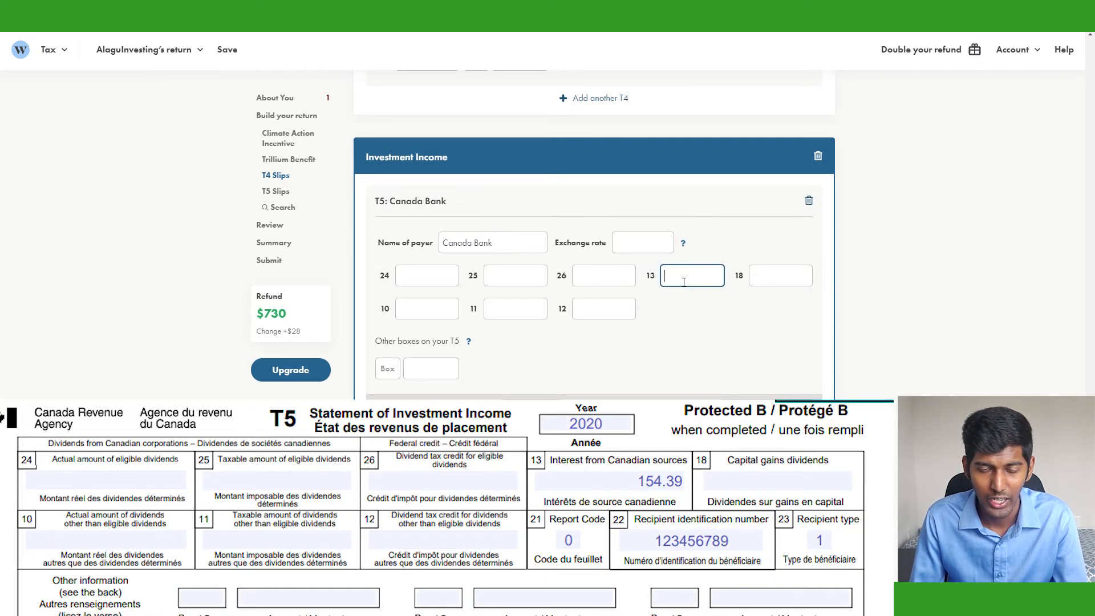
pyautogui.write('154.39')
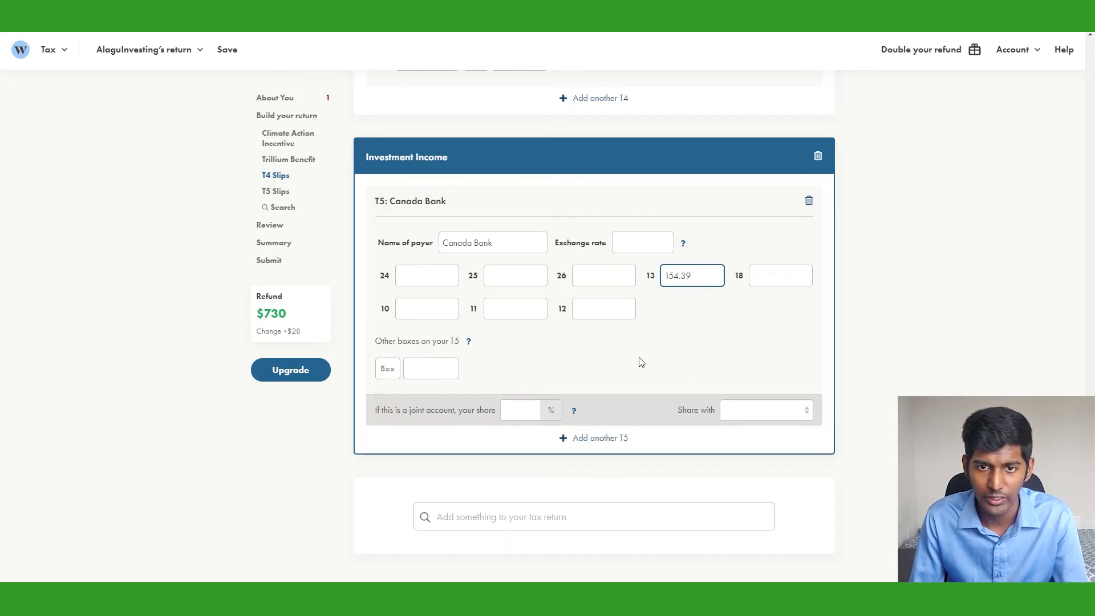
pyautogui.click(747, 349)
pyautogui.click(728, 407)
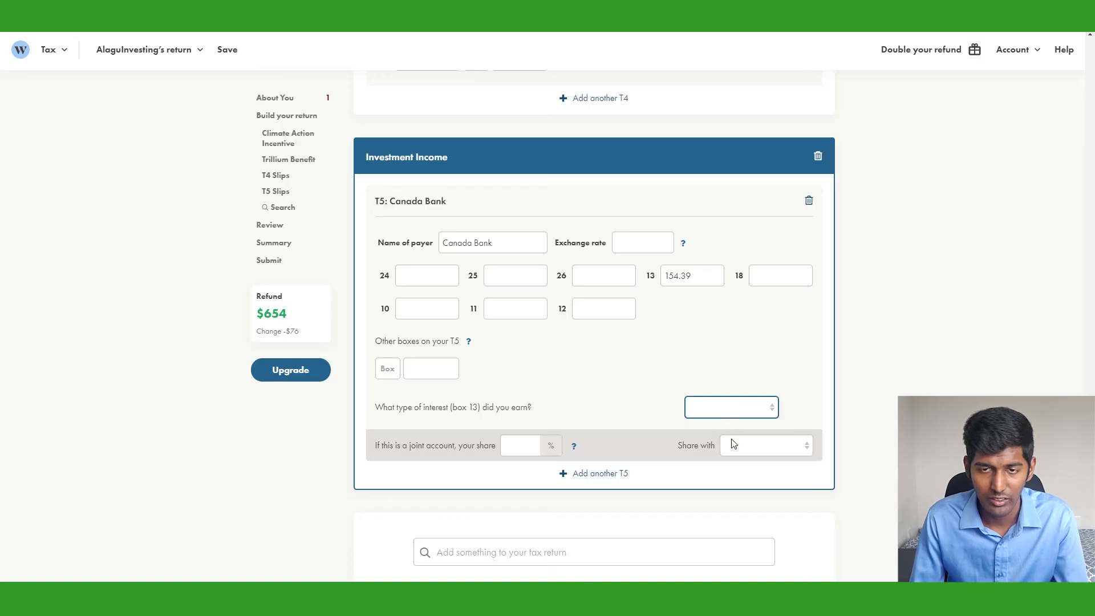
pyautogui.click(728, 443)
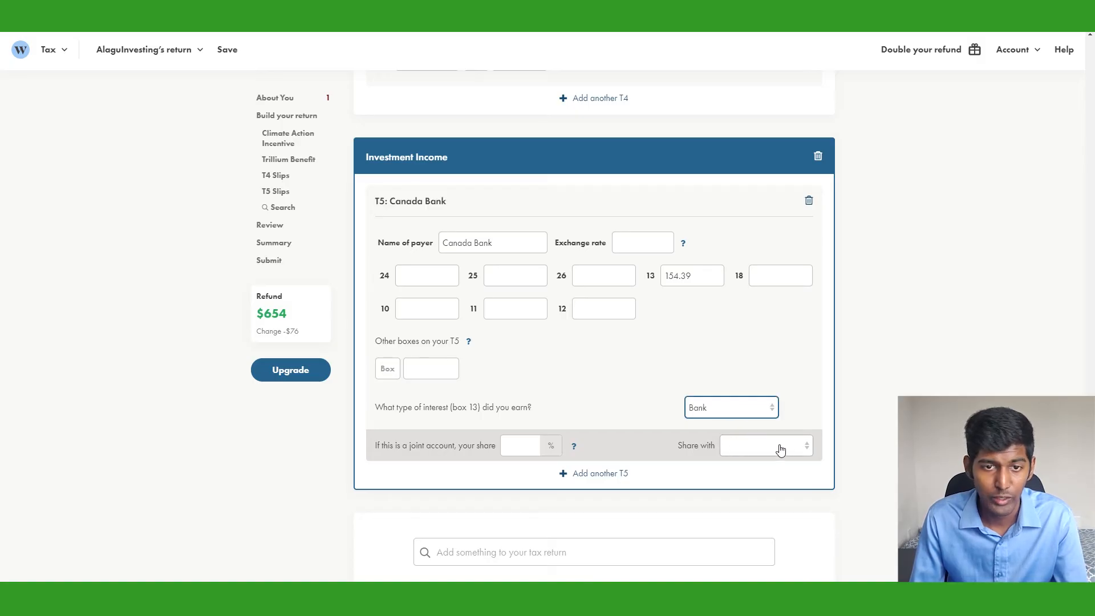
# Mark the T5 as a joint account with a 50% share and choose the other person
pyautogui.click(528, 449)
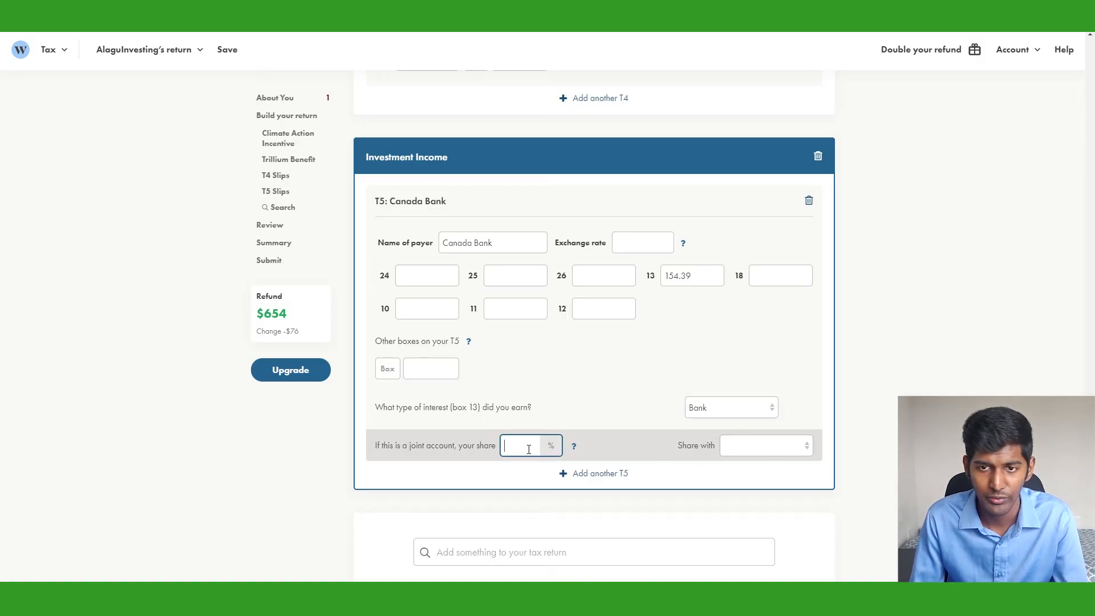
pyautogui.write('50')
pyautogui.click(778, 447)
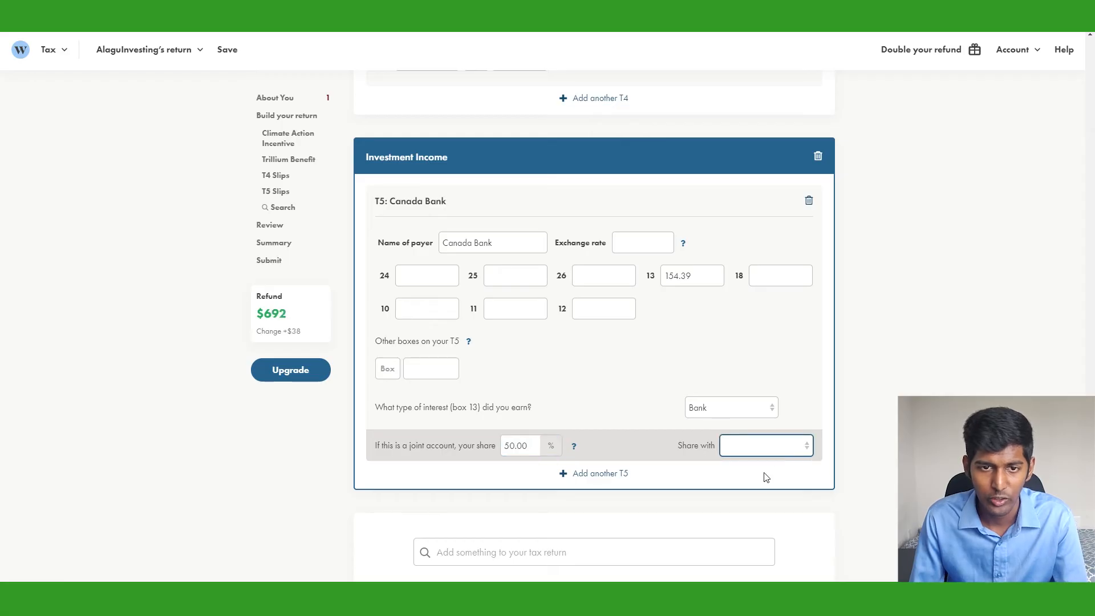
pyautogui.click(767, 484)
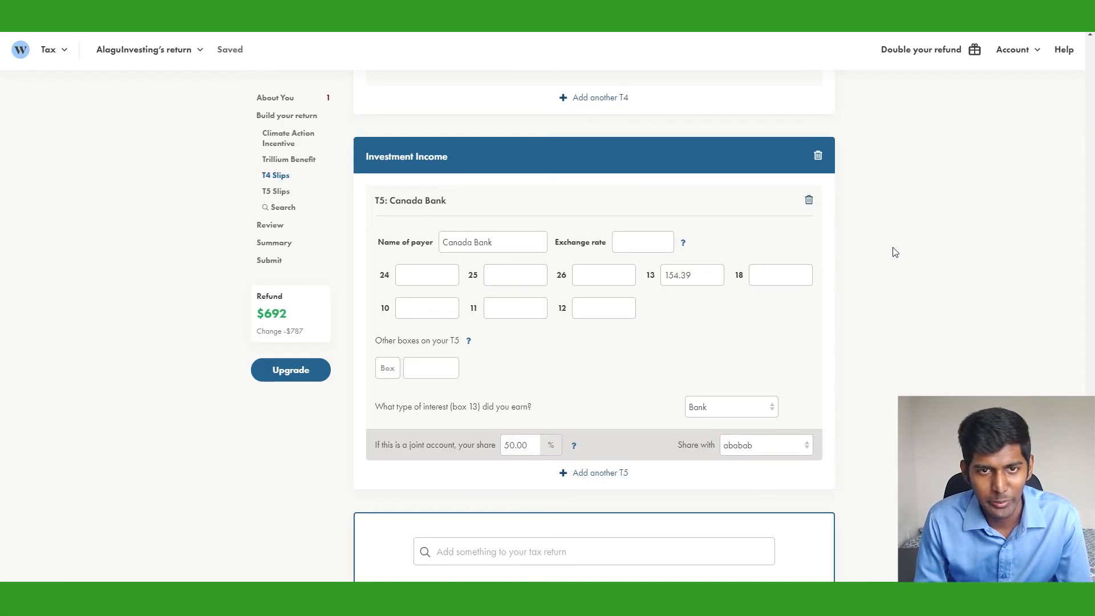
pyautogui.scroll(-4, 892, 249)
# Add the RRSP Contributions & Deduction section and read the help on finding the deduction limit
pyautogui.click(540, 321)
pyautogui.write('rr')
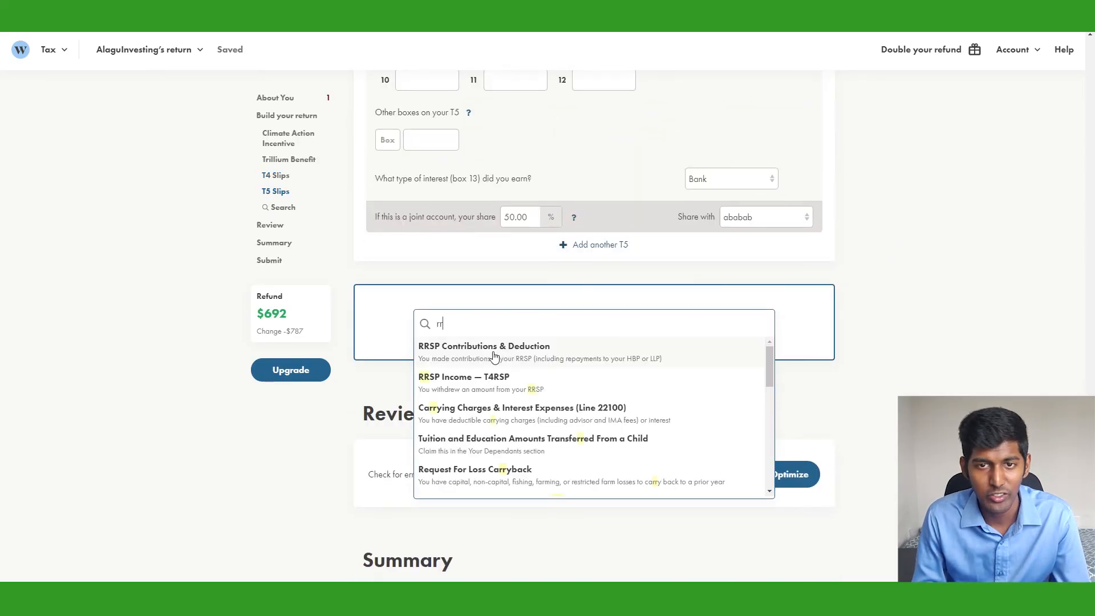
pyautogui.click(575, 357)
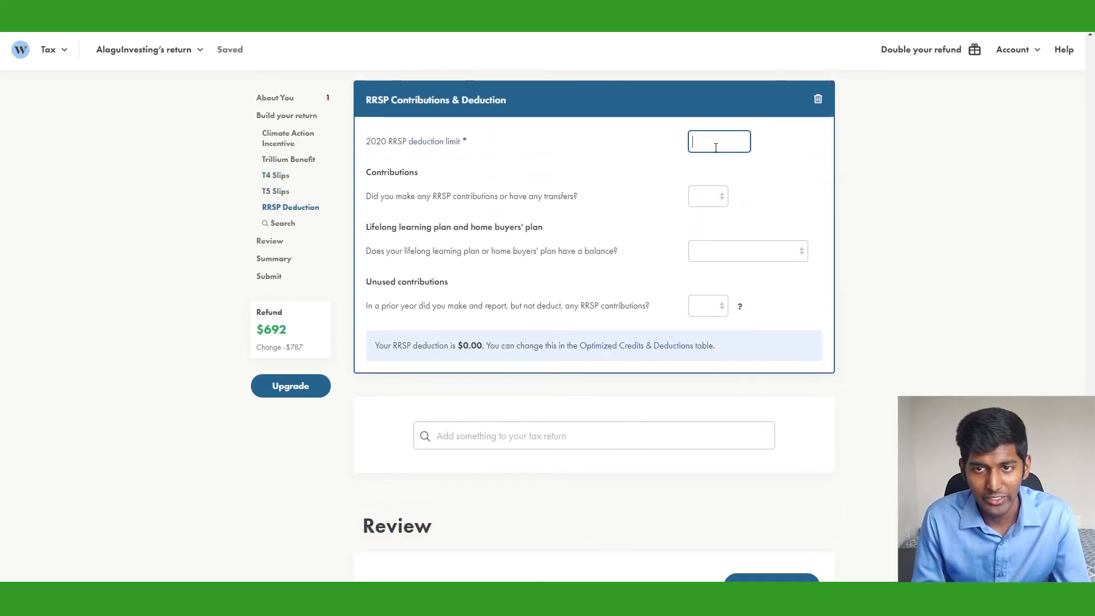
pyautogui.click(450, 144)
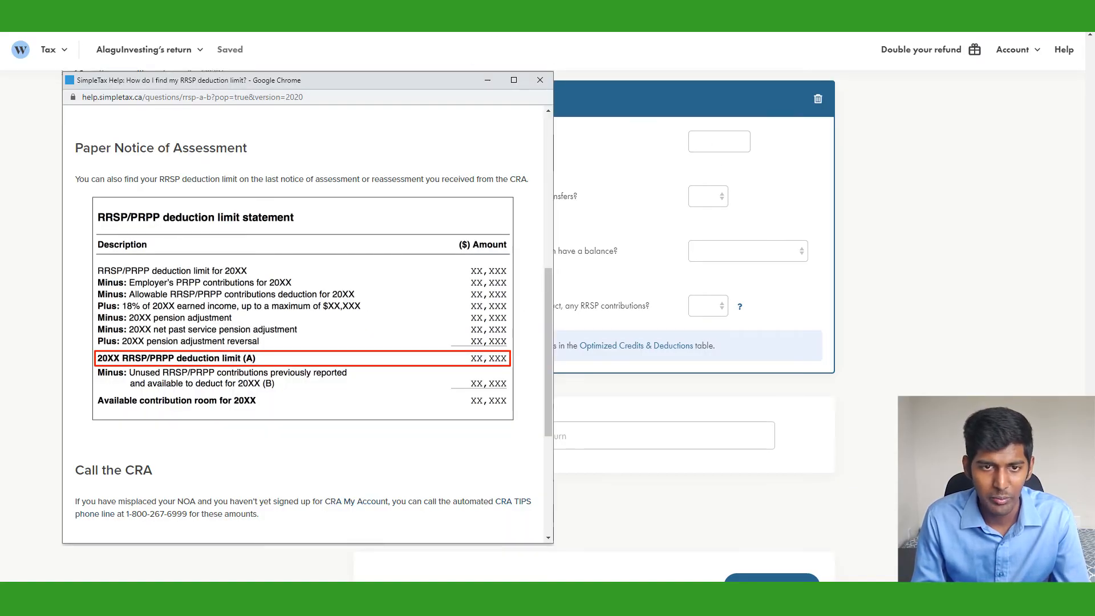
pyautogui.click(715, 146)
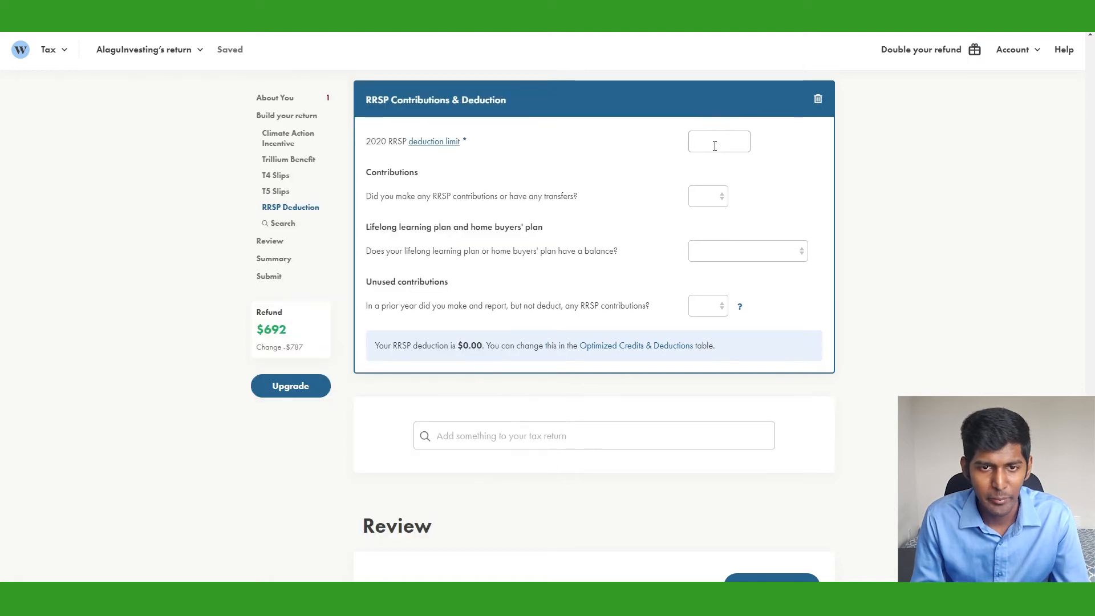
# Enter a 17,642.24 deduction limit, answer Yes to contributions, and choose the March 3–December 31, 2020 period
pyautogui.click(715, 146)
pyautogui.write('17,643.24')
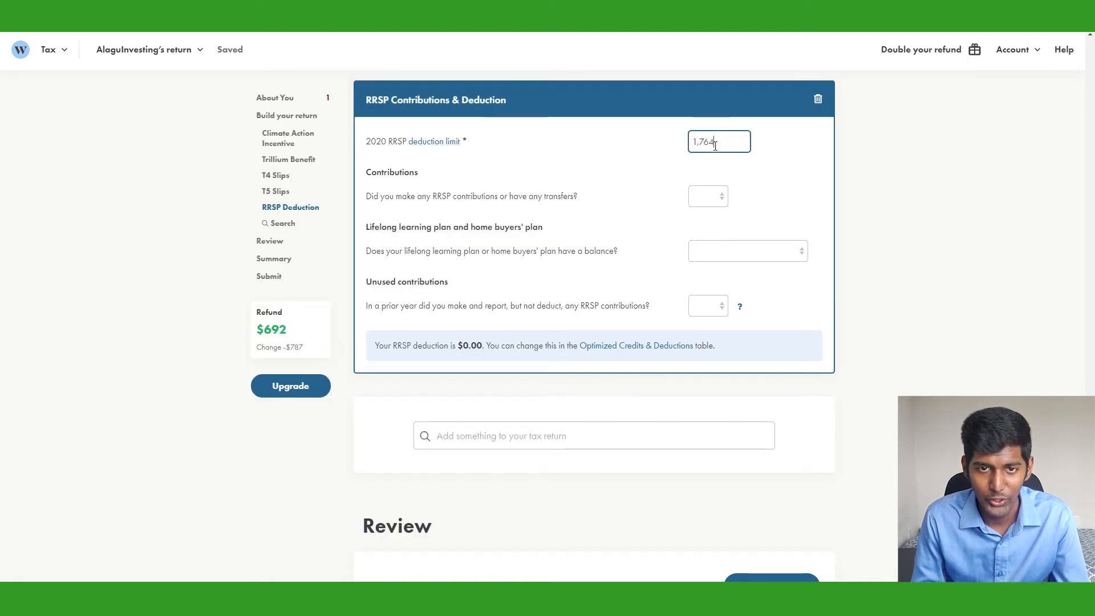
pyautogui.press('Tab')
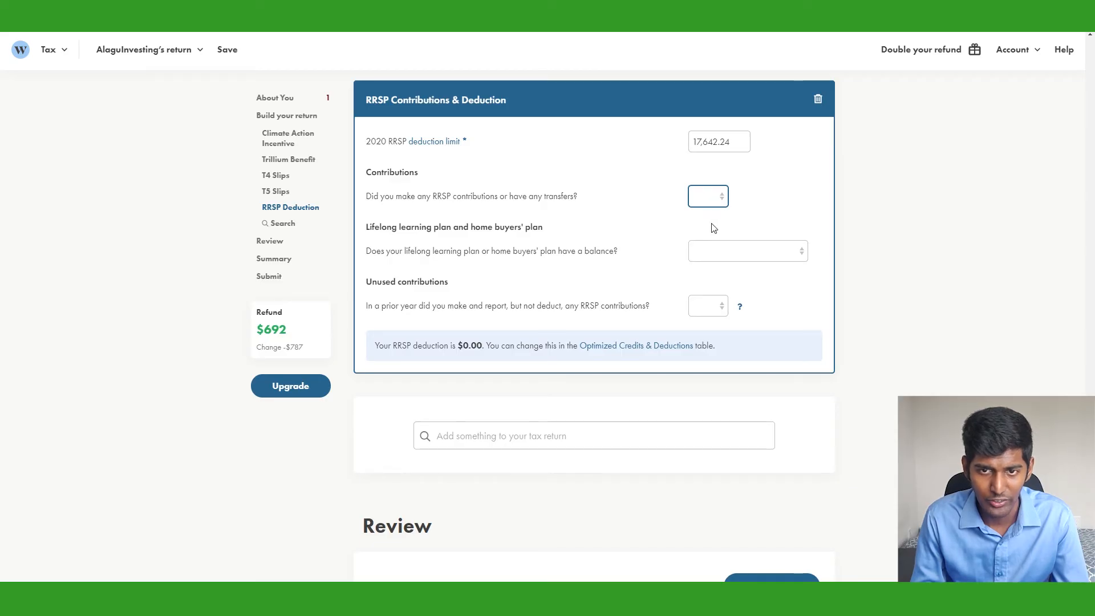
pyautogui.press('Down')
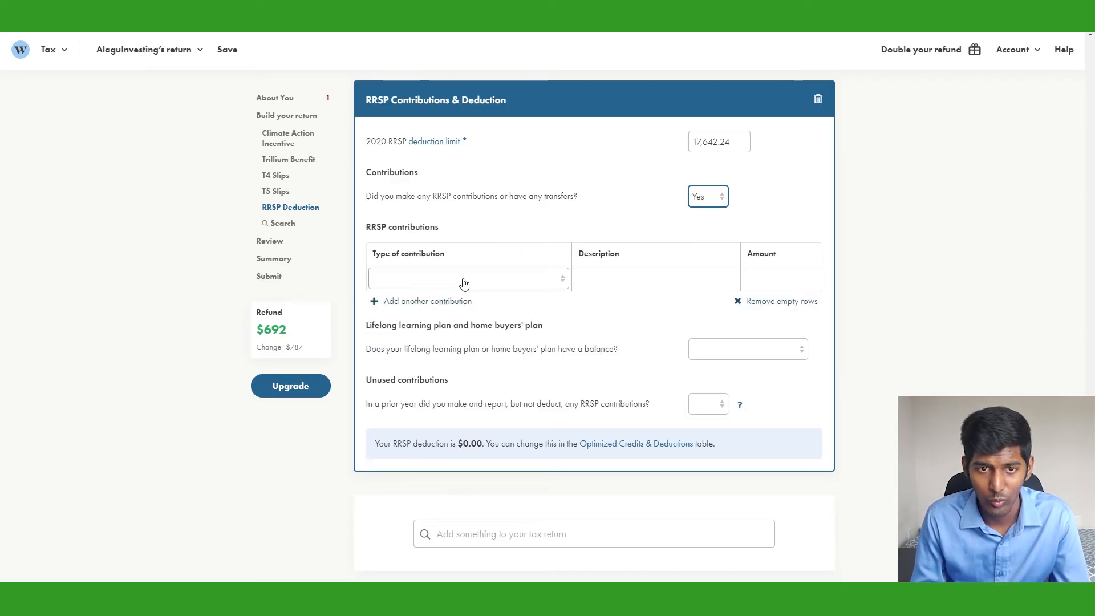
pyautogui.click(599, 322)
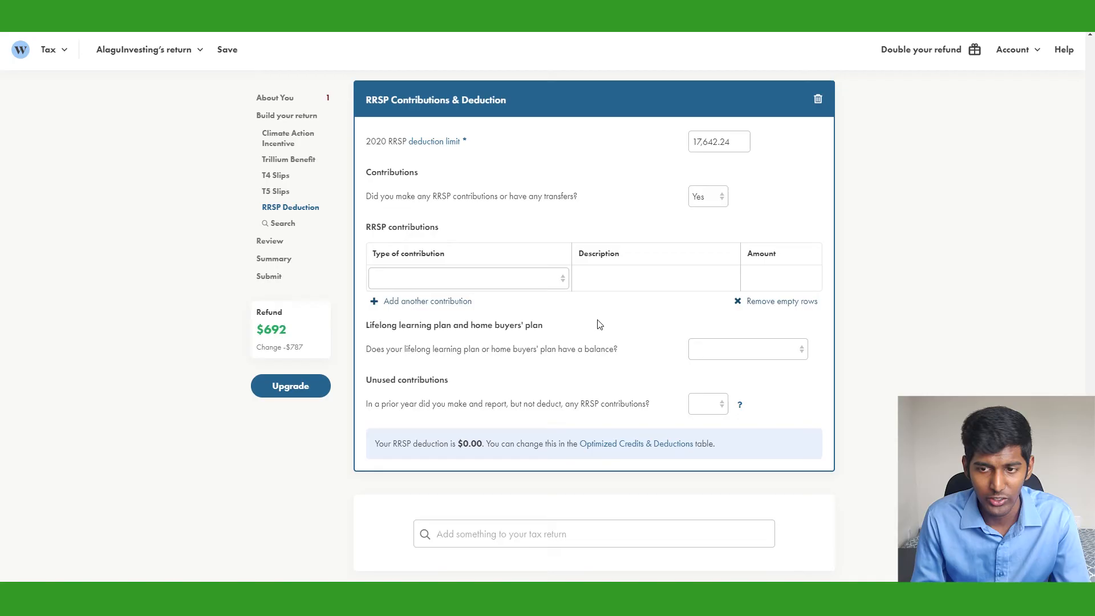
pyautogui.click(539, 285)
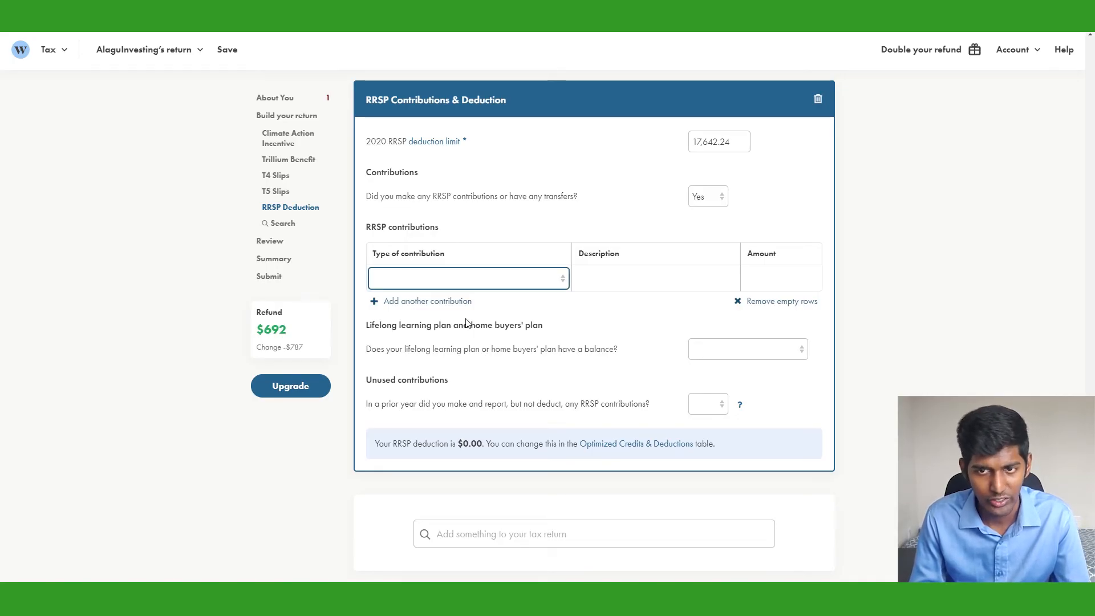
pyautogui.click(467, 320)
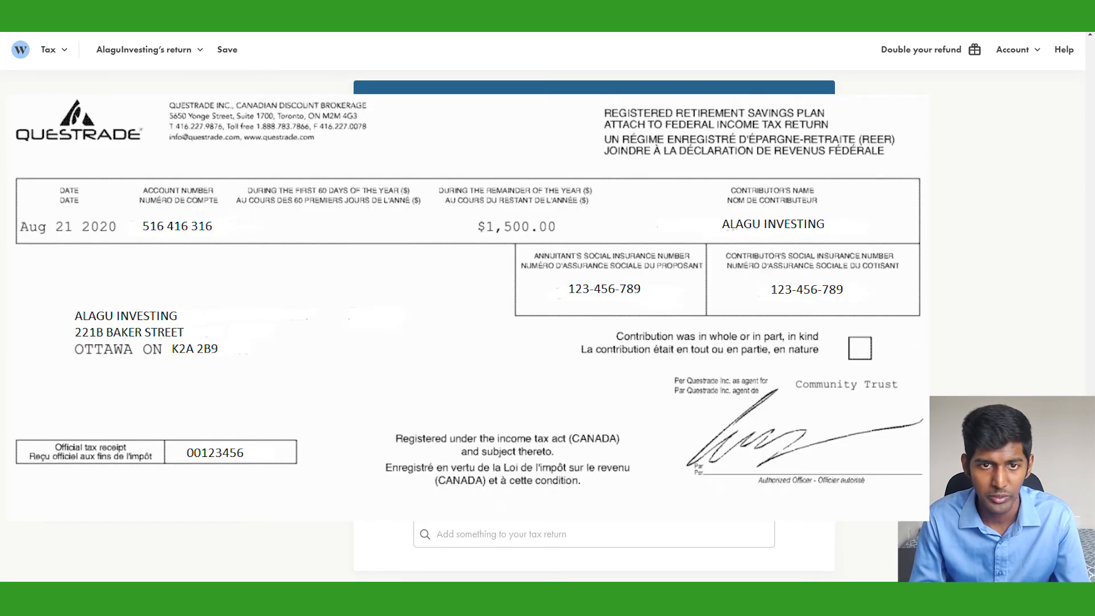
# Enter a 1,500 RRSP contribution amount with the description Questrade Inc
pyautogui.click(786, 280)
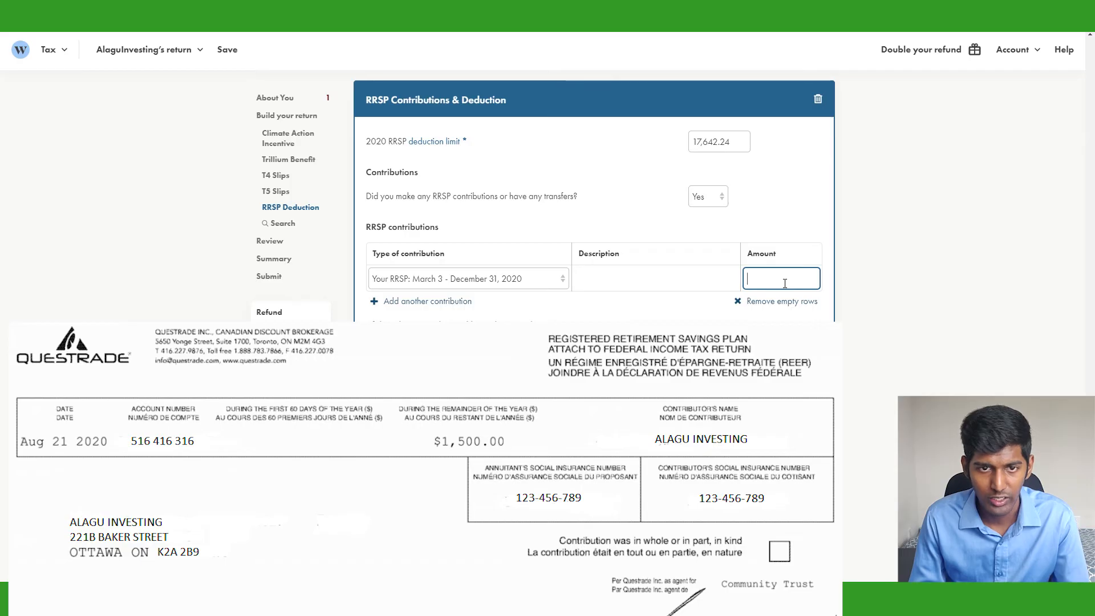
pyautogui.write('1500')
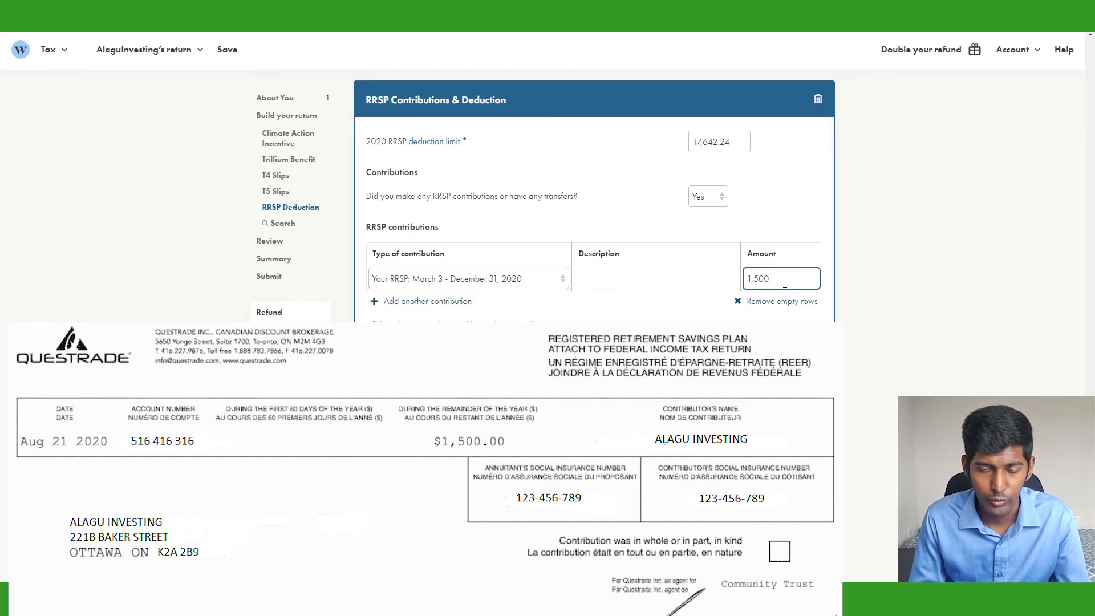
pyautogui.hotkey('shift', 'Tab')
pyautogui.write('Questrad')
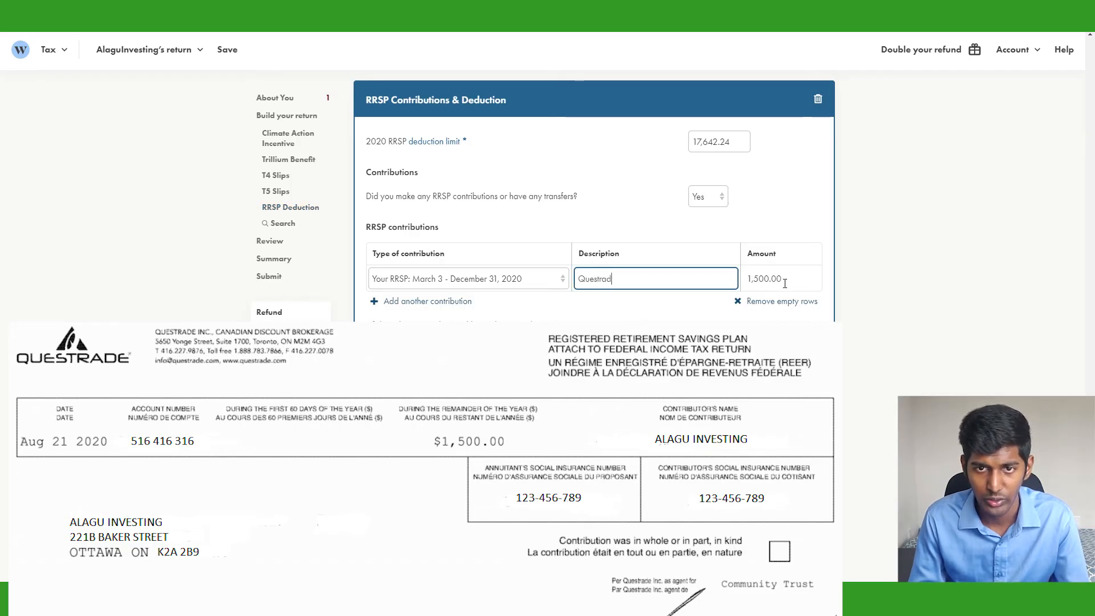
pyautogui.write('e Inc')
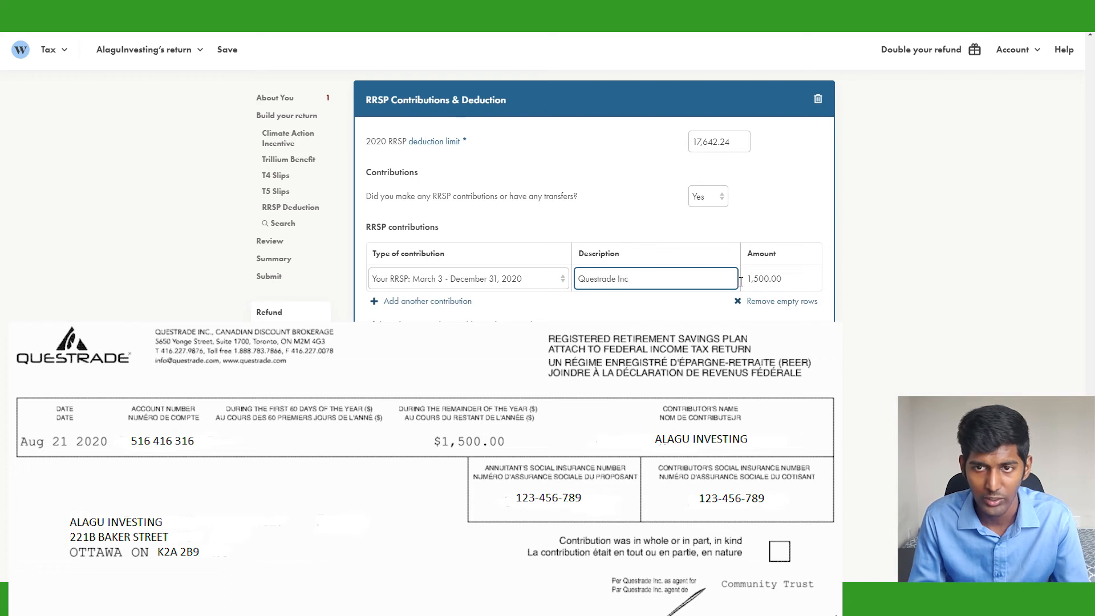
pyautogui.press('Tab')
pyautogui.click(664, 320)
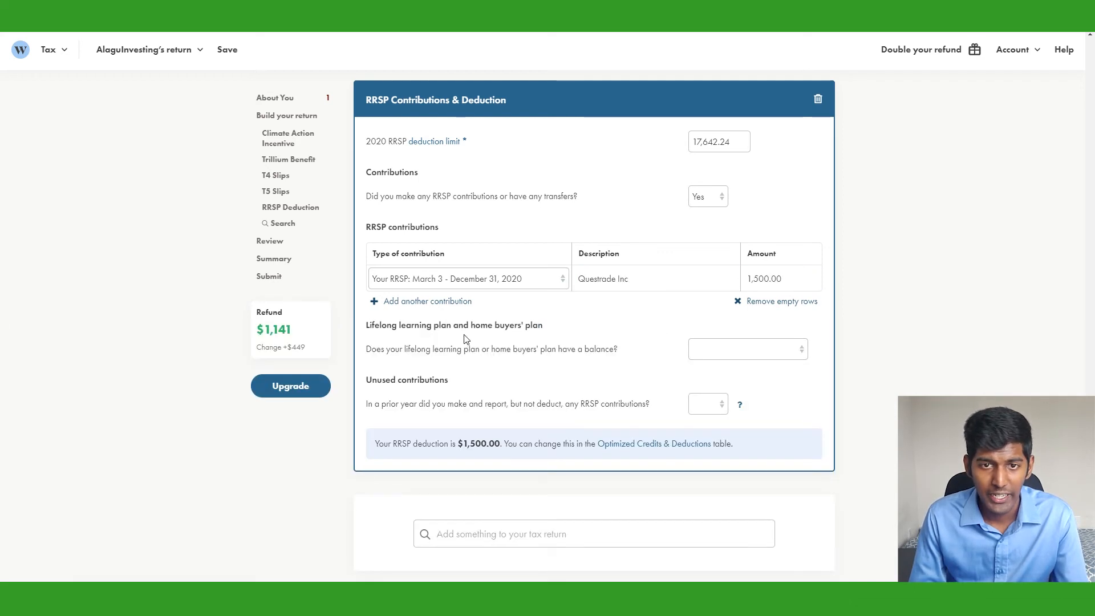
# Answer No to having a Lifelong Learning Plan or Home Buyers' Plan balance
pyautogui.click(766, 356)
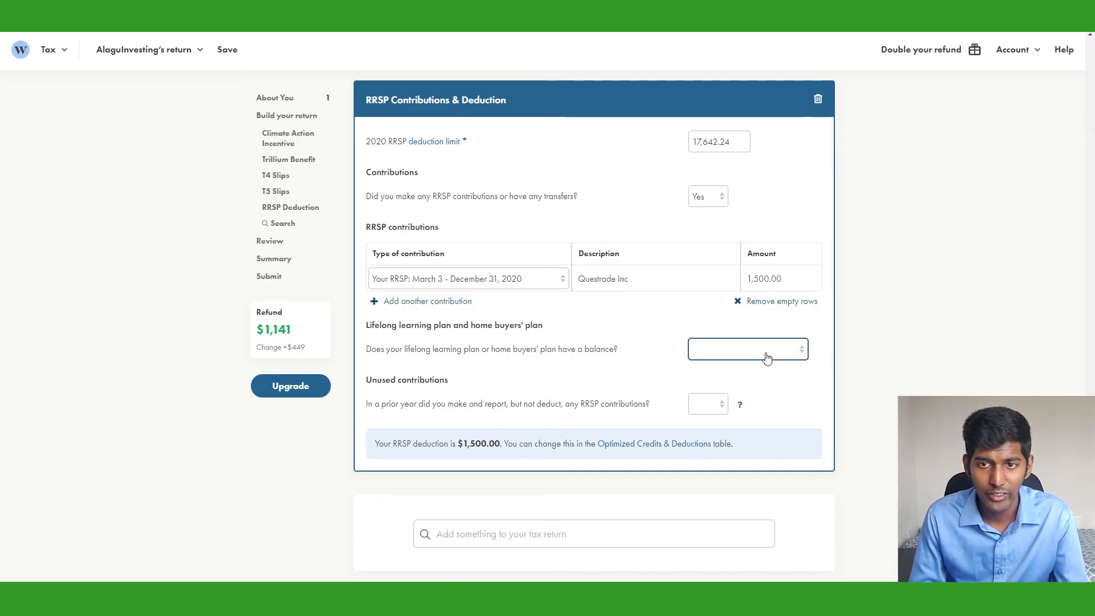
pyautogui.click(744, 384)
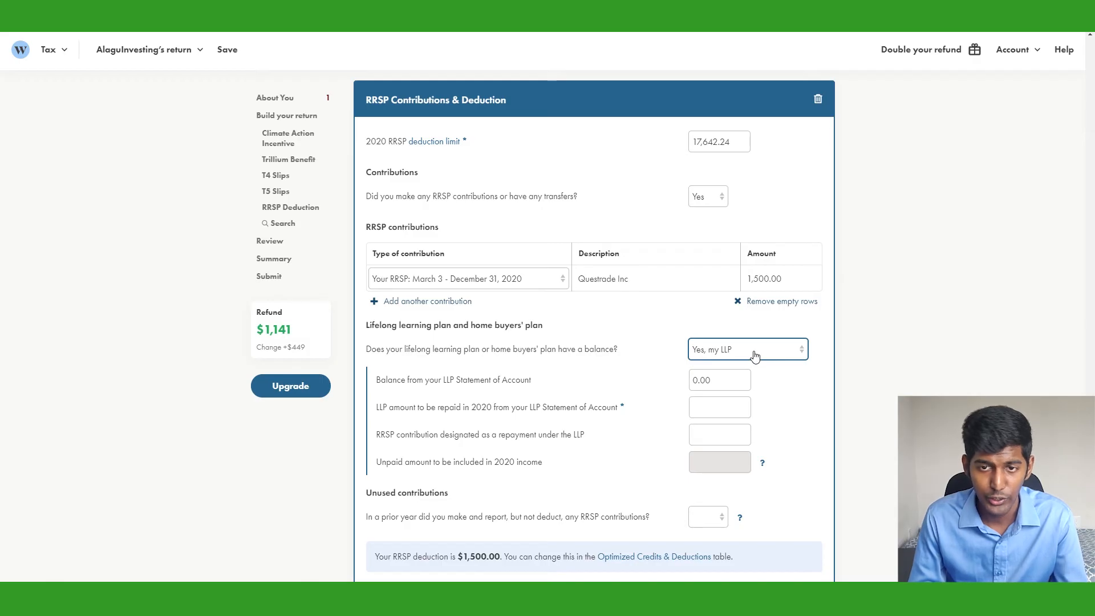
pyautogui.click(755, 356)
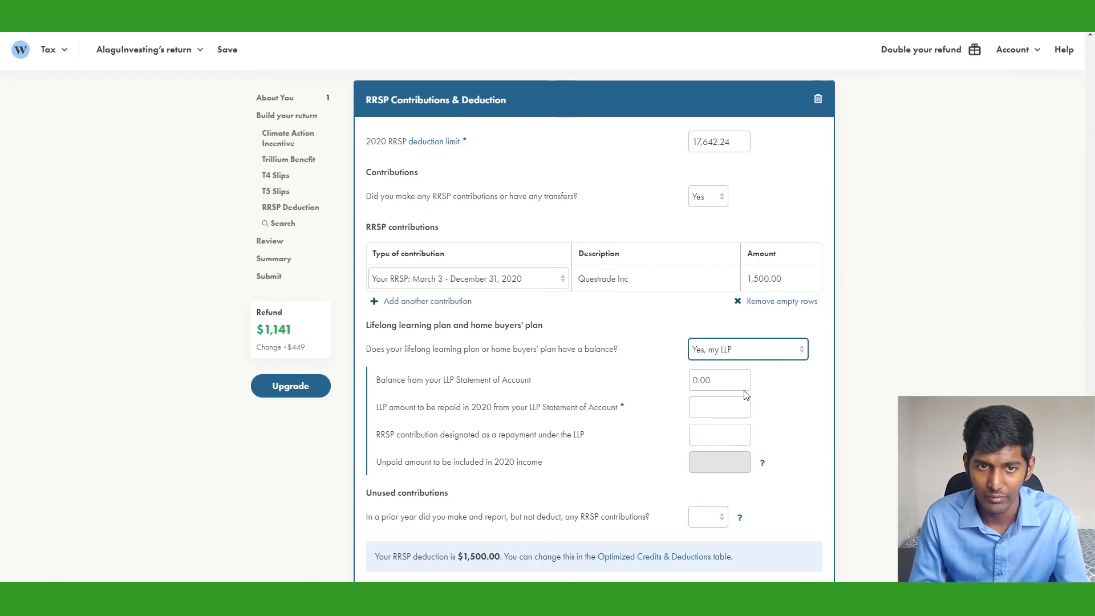
pyautogui.click(746, 394)
pyautogui.click(760, 356)
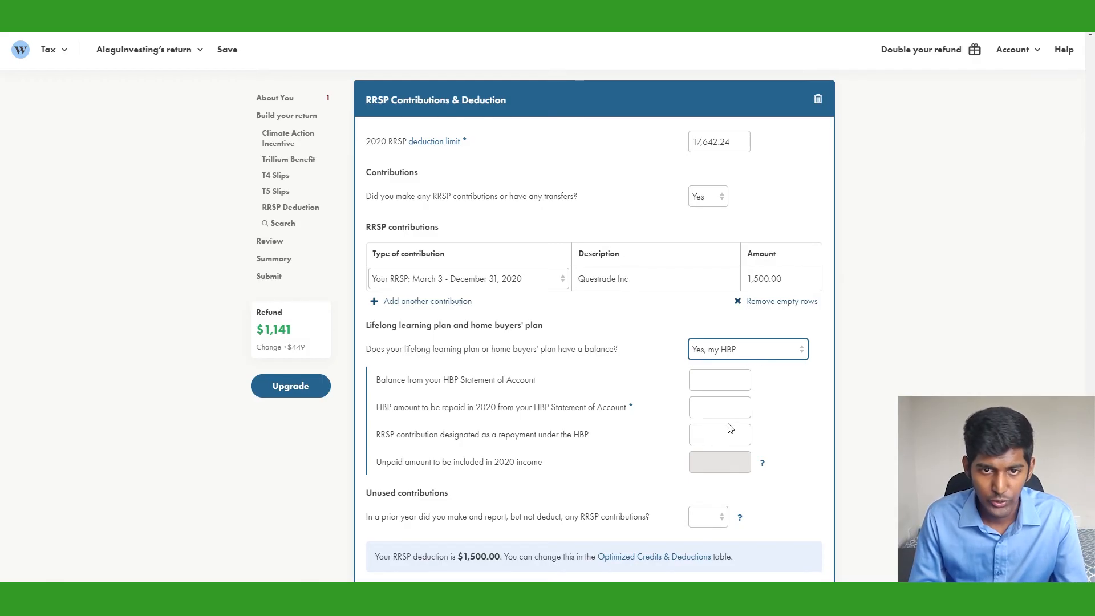
pyautogui.click(730, 420)
# Answer Yes to unused RRSP contributions and enter 1,400 from the 2019 notice of assessment
pyautogui.click(710, 404)
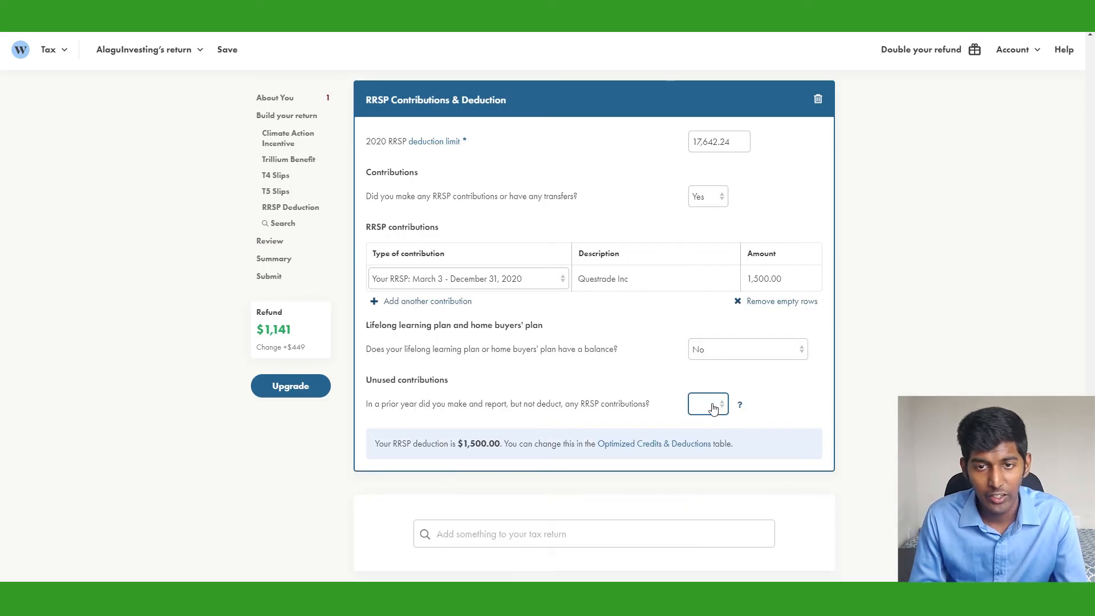
pyautogui.click(709, 433)
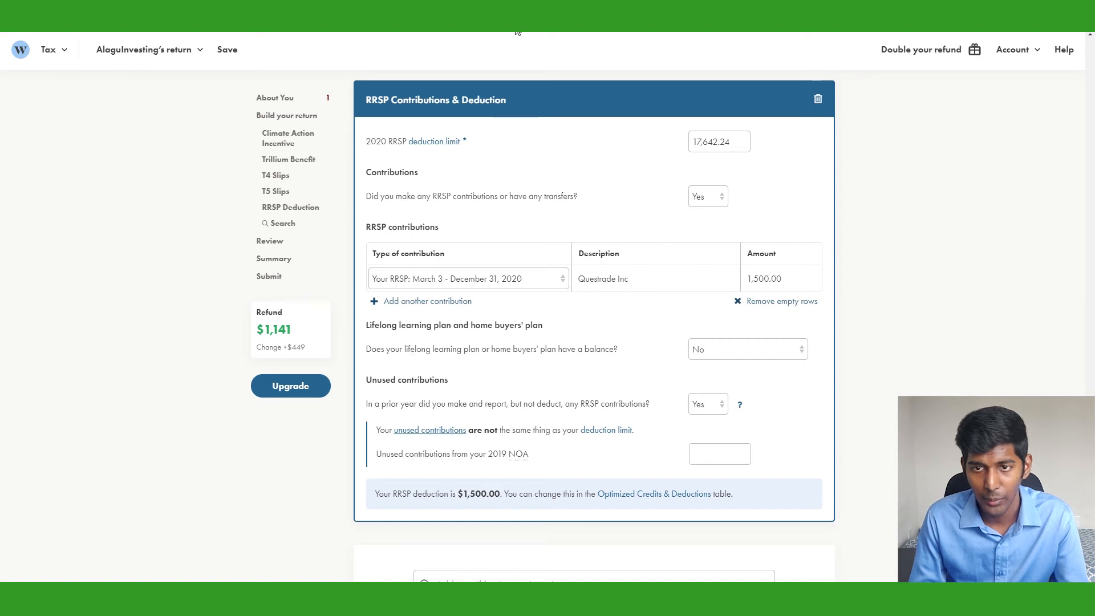
pyautogui.click(732, 463)
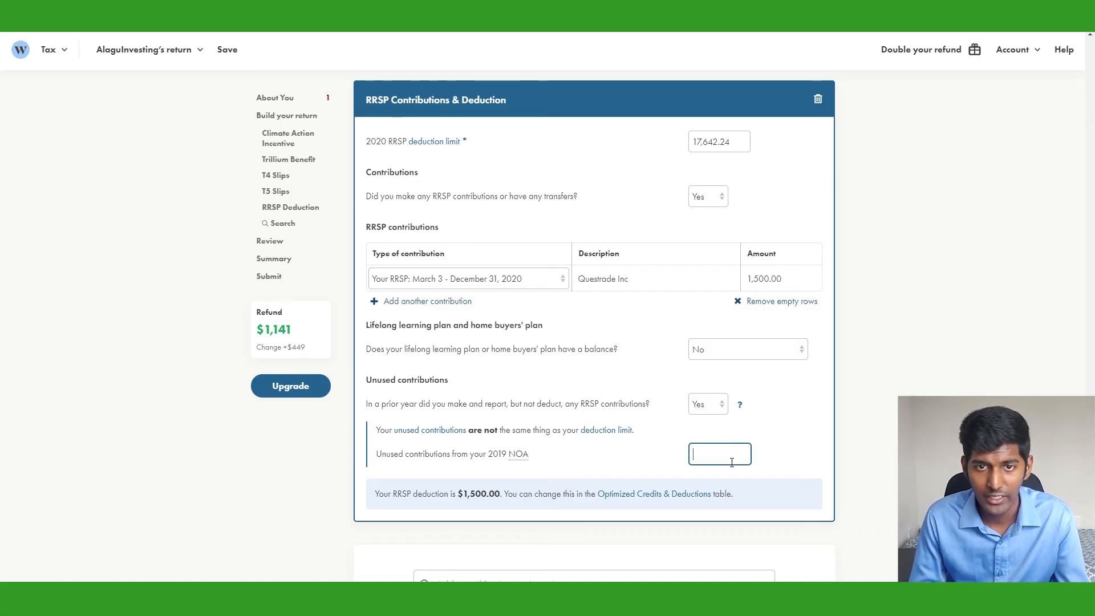
pyautogui.write('1,400')
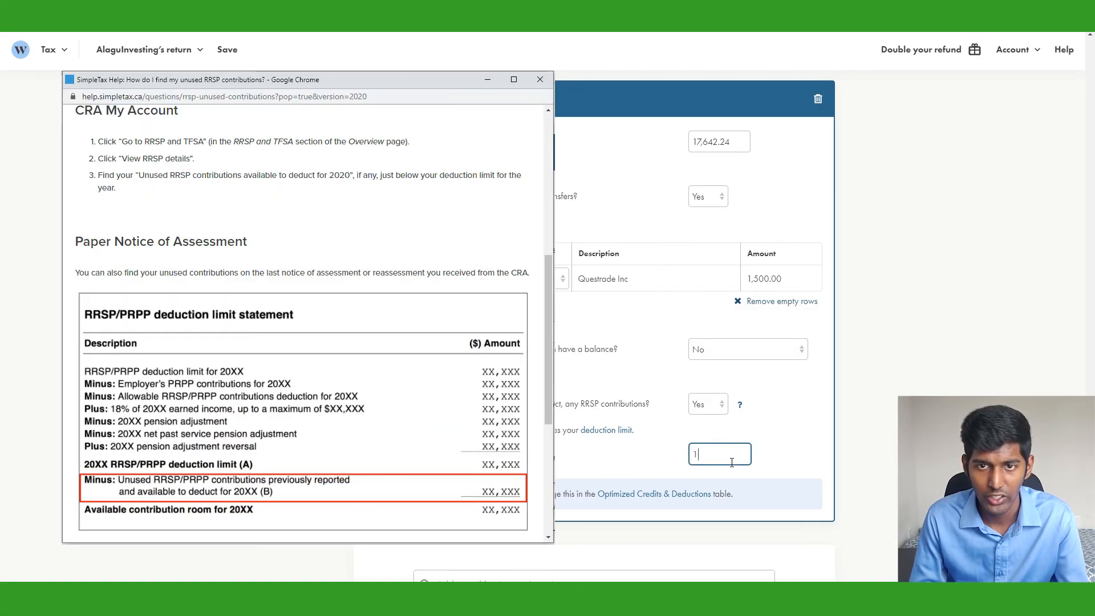
pyautogui.press('Tab')
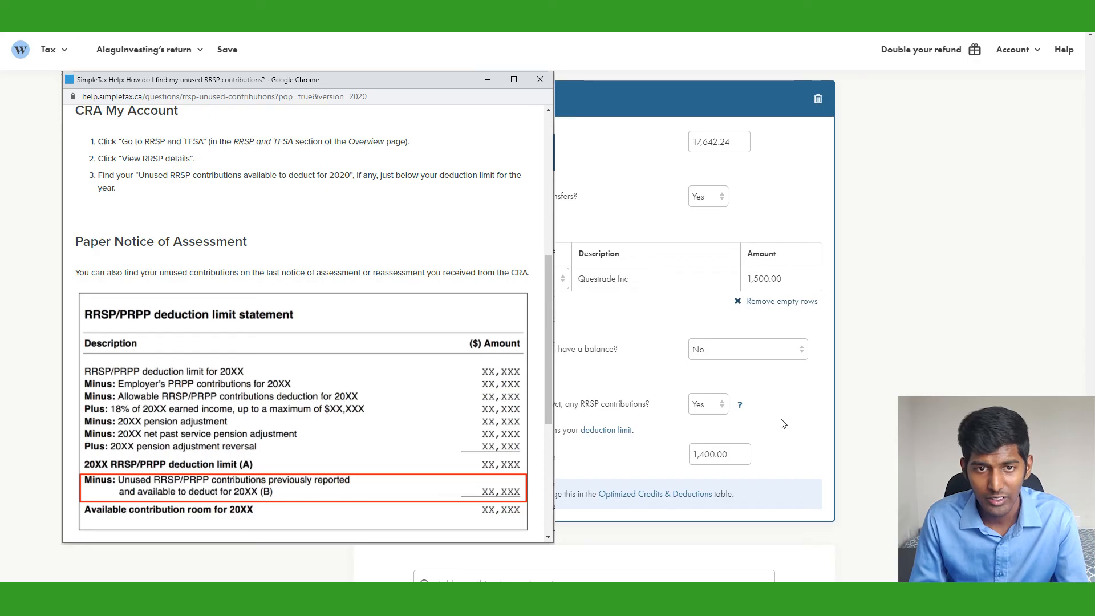
pyautogui.scroll(-1, 788, 420)
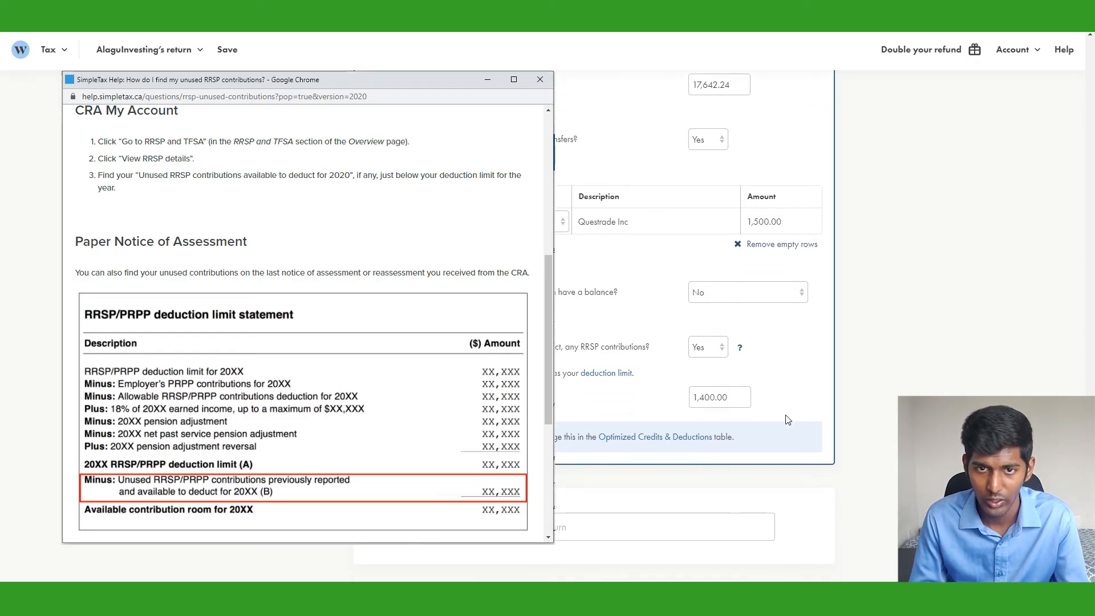
pyautogui.click(788, 420)
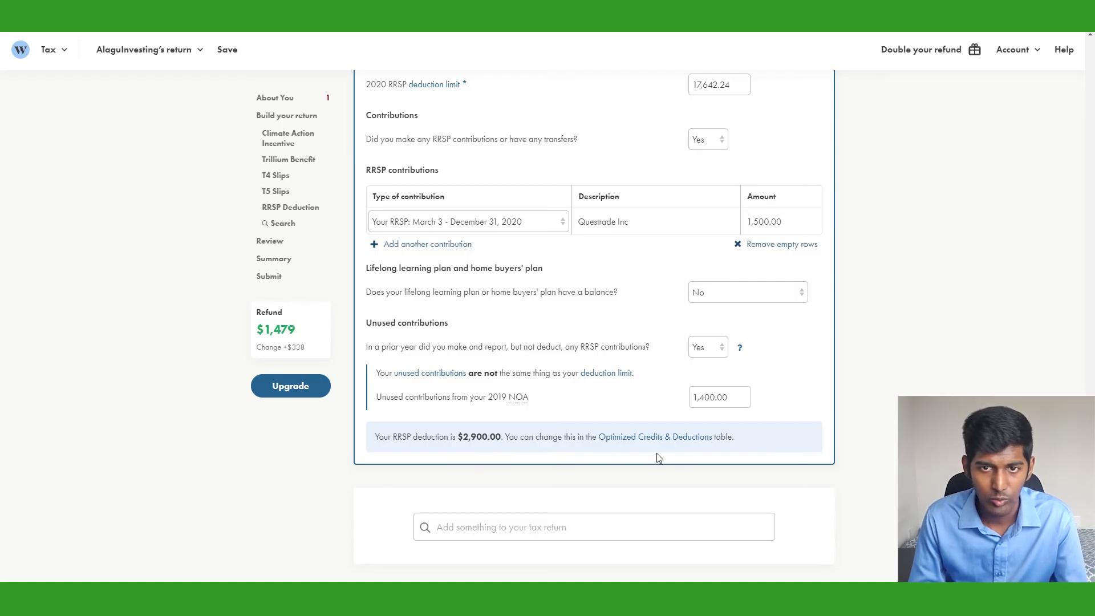
# Try 1,000 and 2,000 trial deductions in the RRSP calculator from the Optimized Credits & Deductions table
pyautogui.click(681, 438)
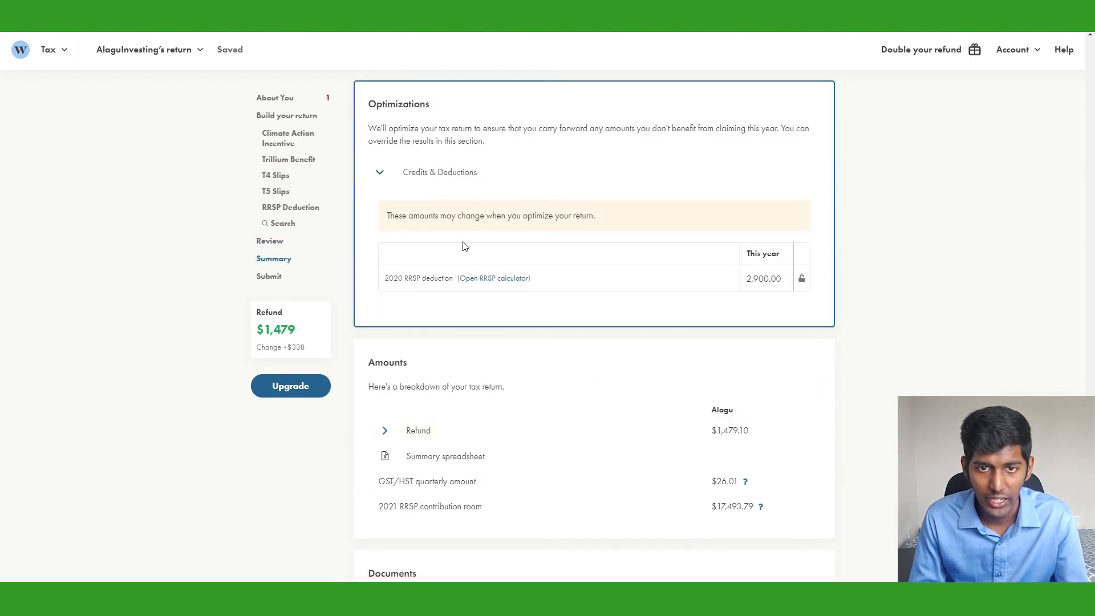
pyautogui.click(499, 280)
pyautogui.moveTo(513, 184); pyautogui.dragTo(456, 189)
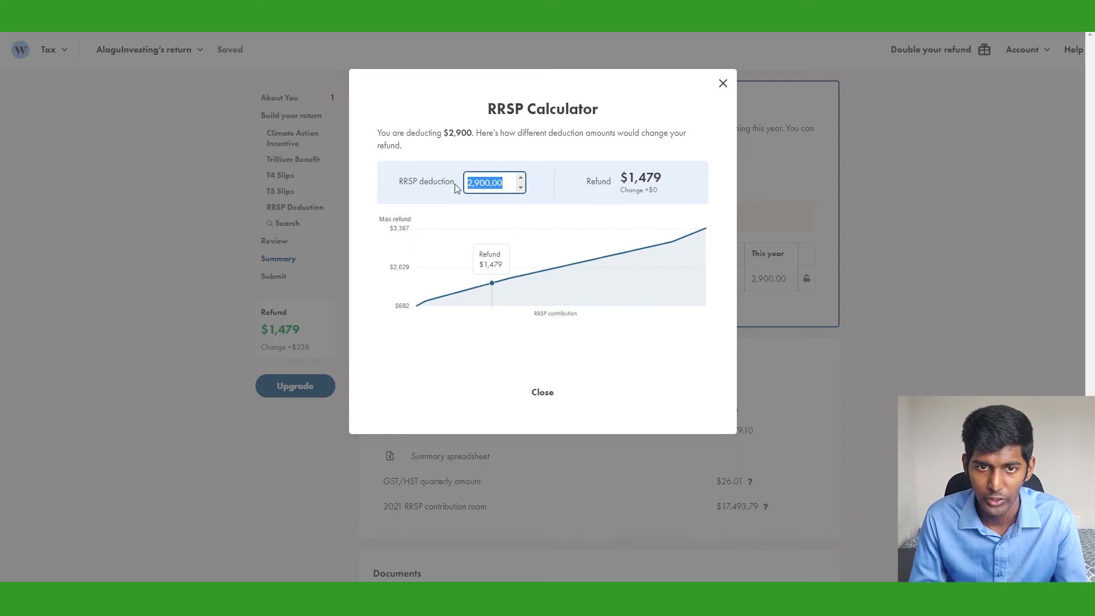
pyautogui.write('1,00')
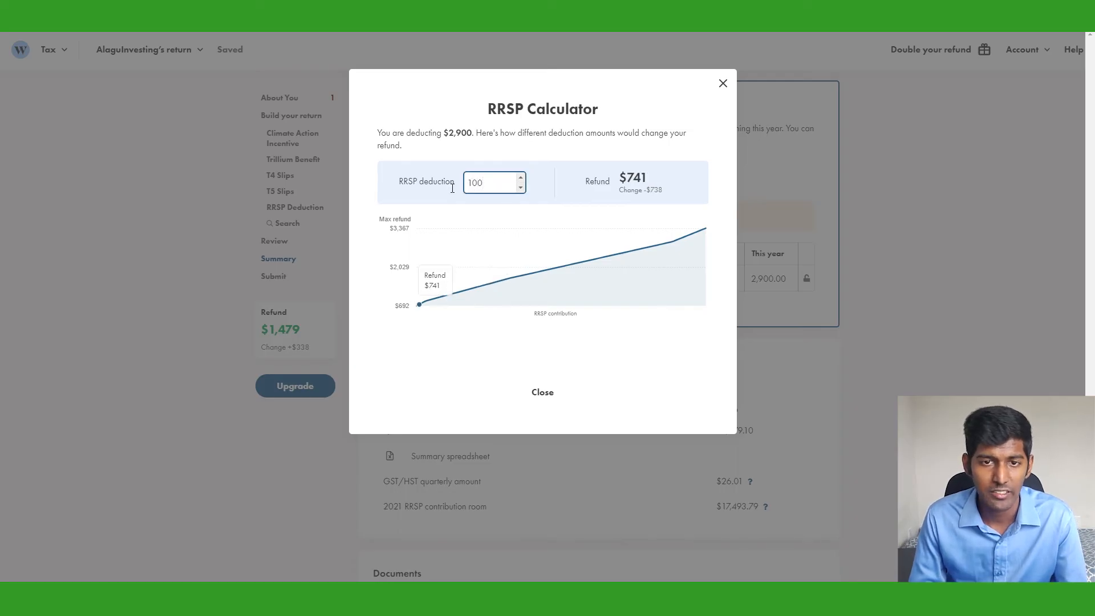
pyautogui.write('0')
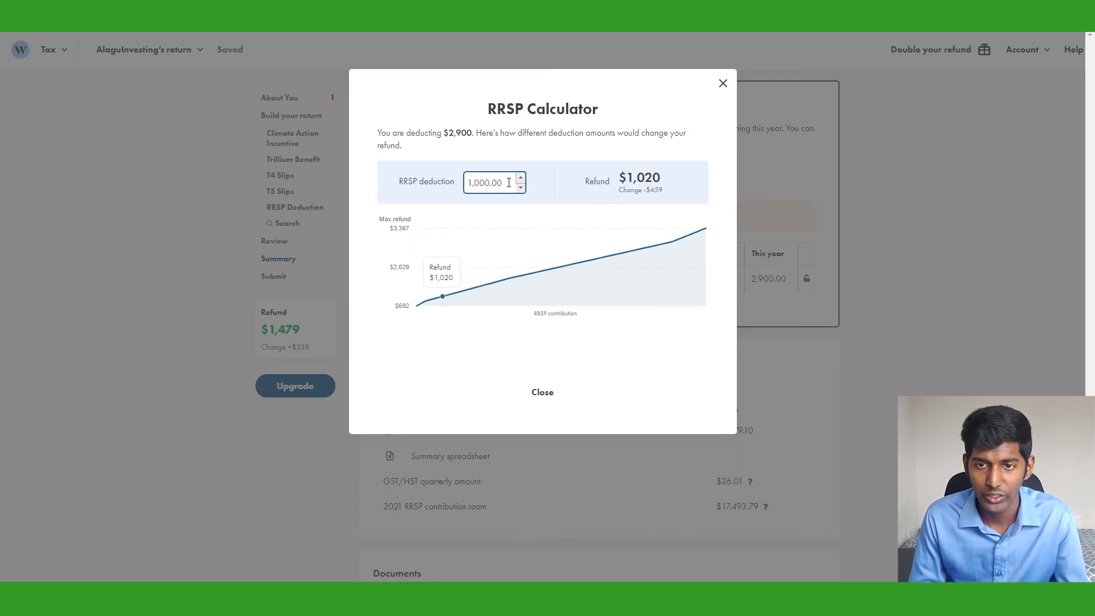
pyautogui.moveTo(506, 182); pyautogui.dragTo(459, 189)
pyautogui.write('2000')
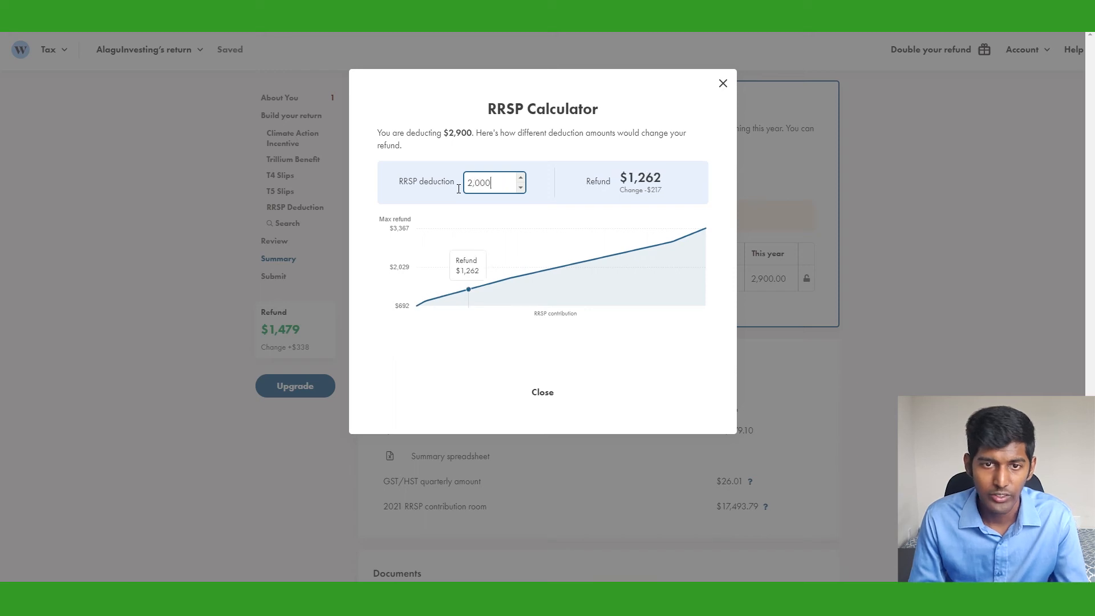
pyautogui.click(523, 239)
pyautogui.click(722, 84)
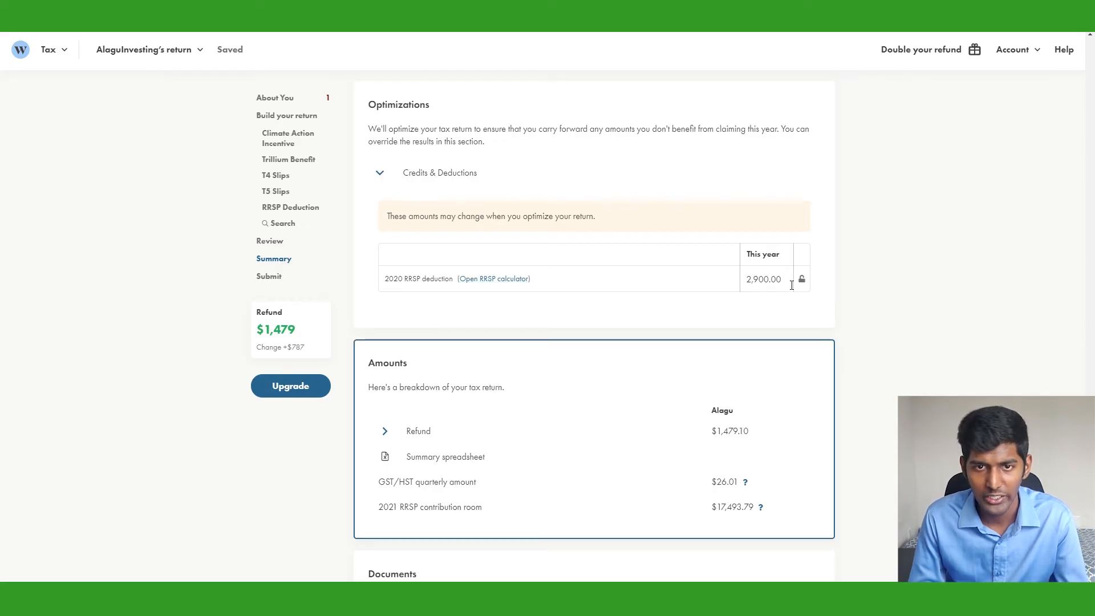
# Override this year's 2020 RRSP deduction to 0.00 and expand the unused amounts carried forward
pyautogui.click(792, 285)
pyautogui.moveTo(786, 286); pyautogui.dragTo(736, 280)
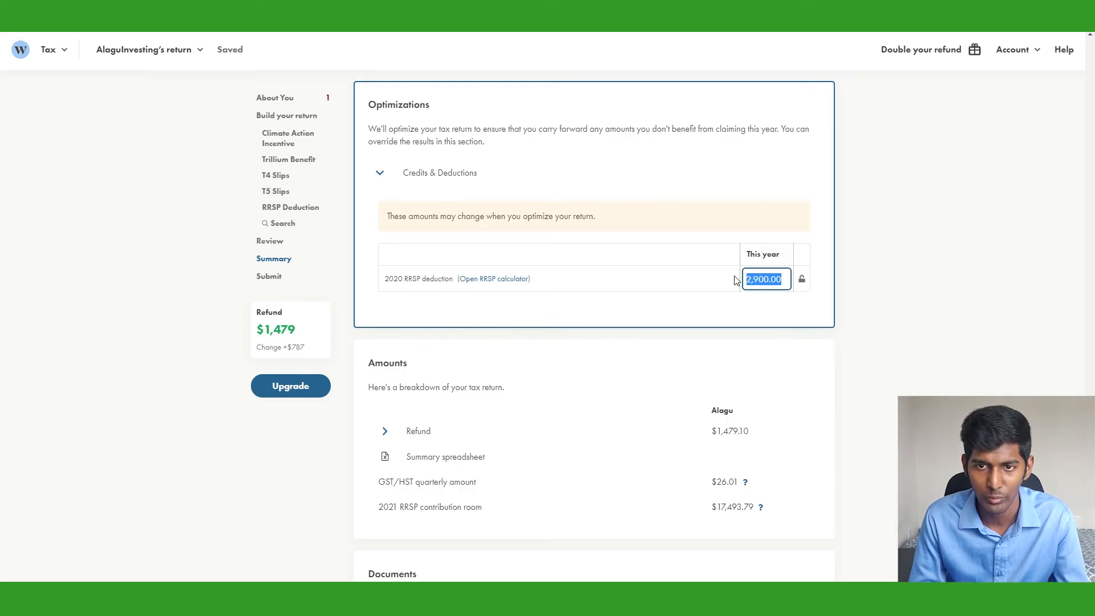
pyautogui.write('0.00')
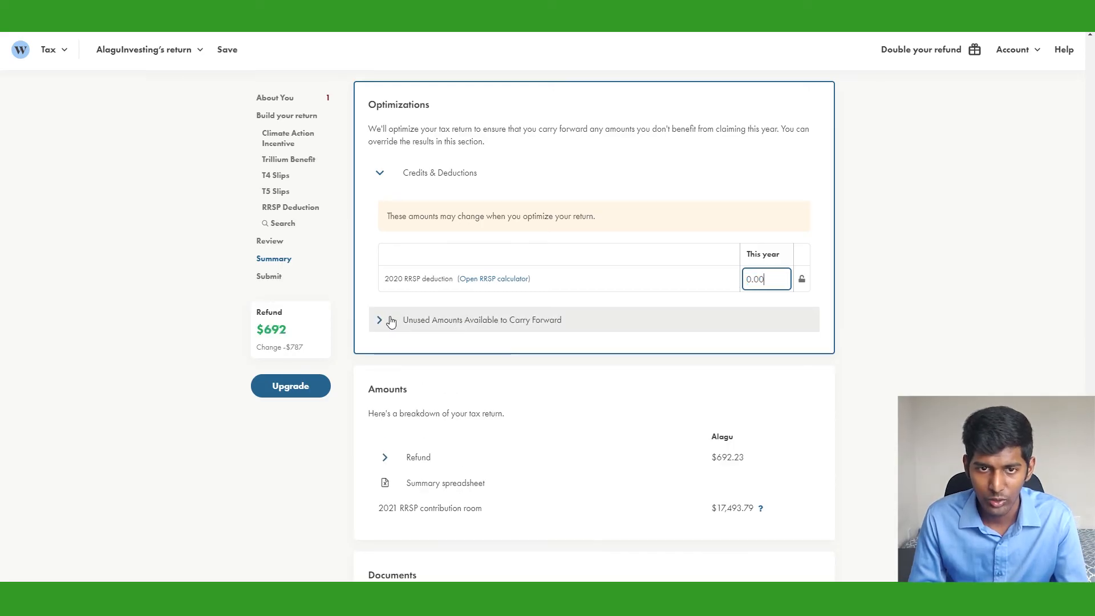
pyautogui.click(391, 321)
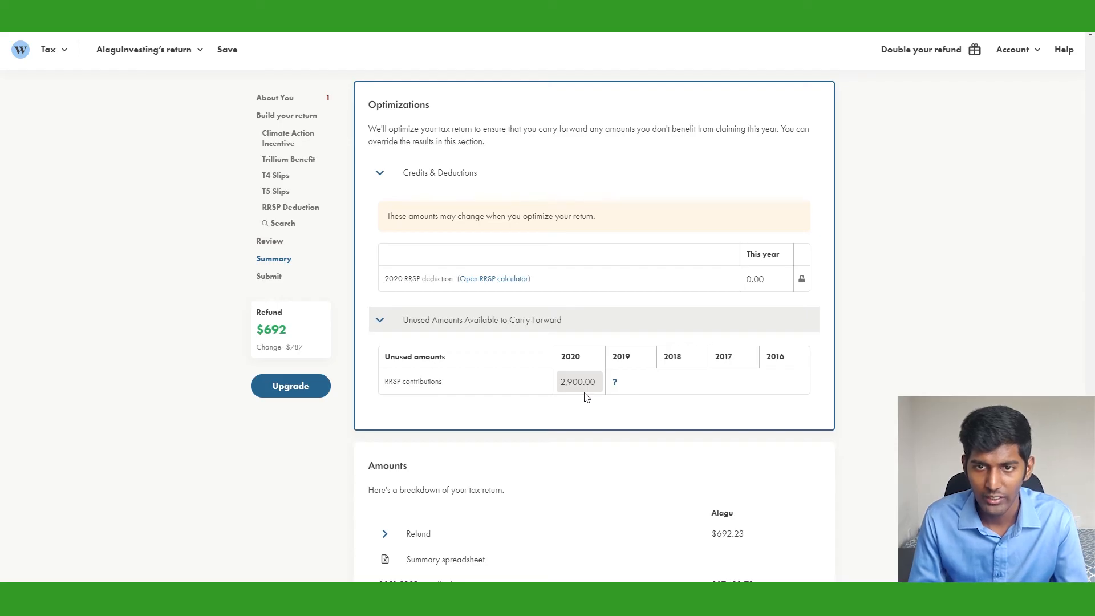
pyautogui.scroll(5, 894, 313)
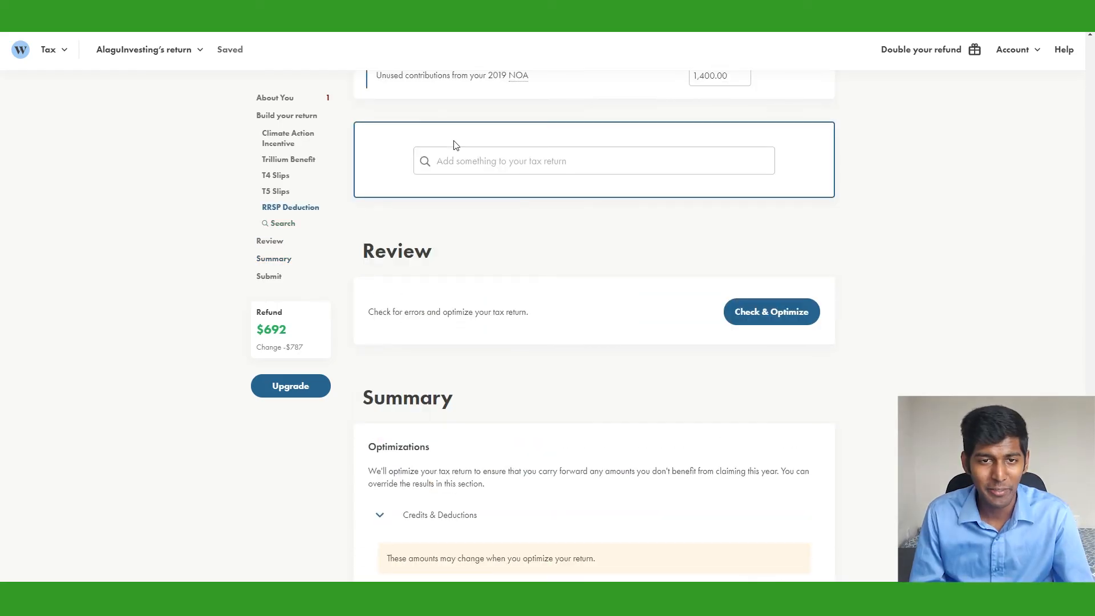
# Add the Employment Expenses section via a 'work' search and indicate working from home due to COVID-19
pyautogui.click(466, 162)
pyautogui.write('work')
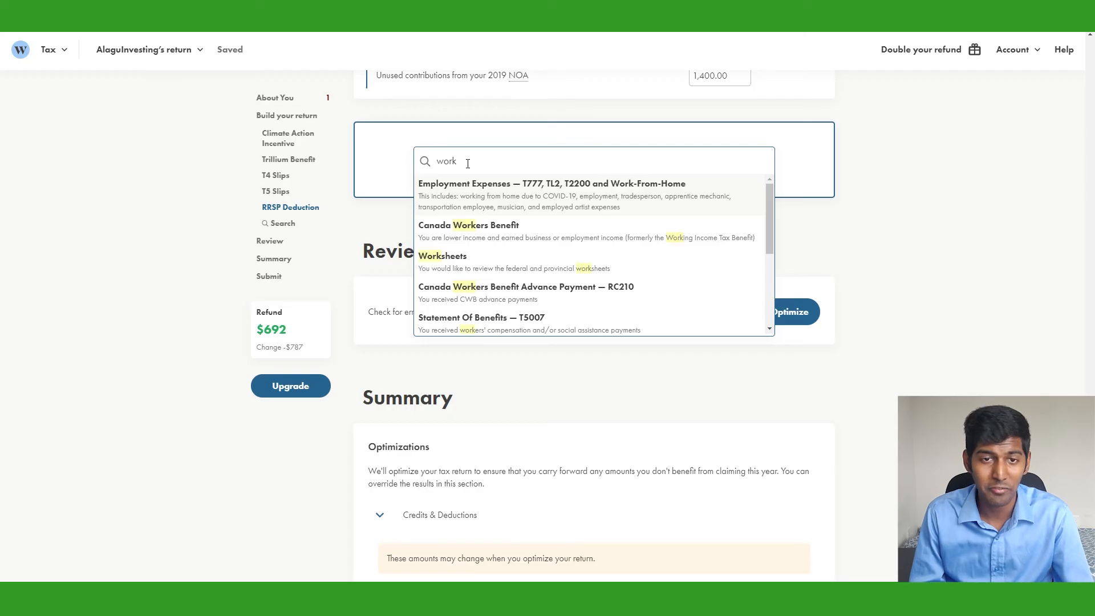
pyautogui.click(492, 201)
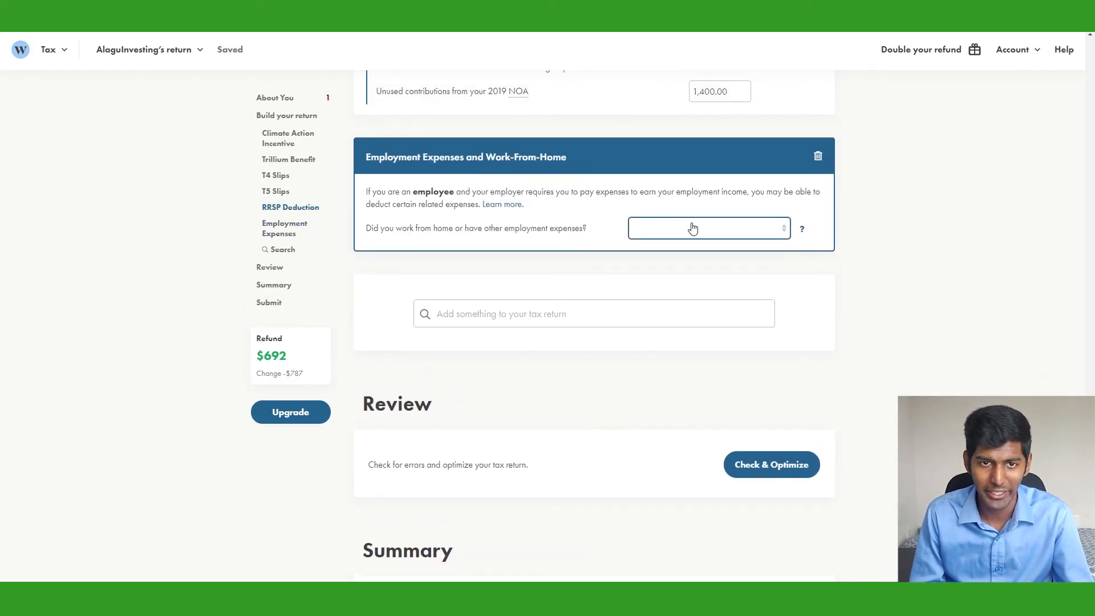
pyautogui.click(716, 264)
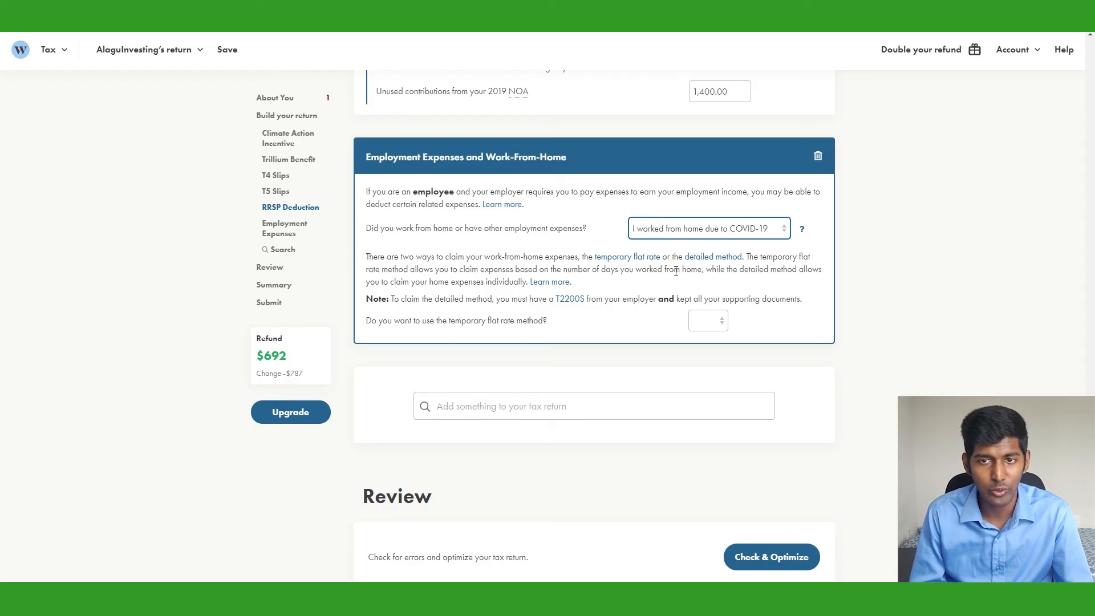
# Review both method explanations, then choose the temporary flat rate method
pyautogui.click(647, 258)
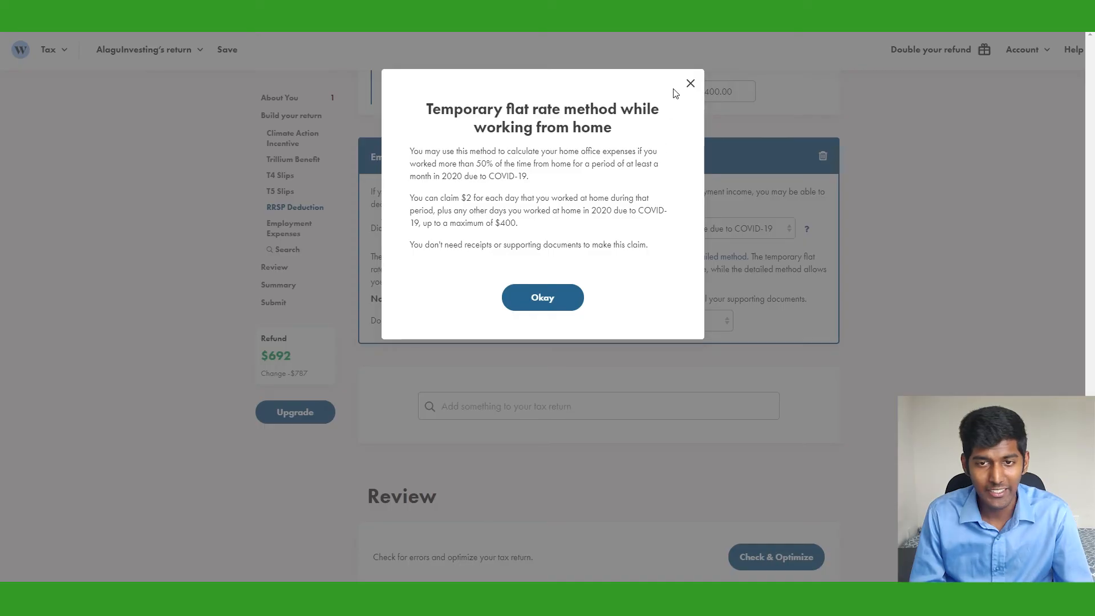
pyautogui.click(690, 84)
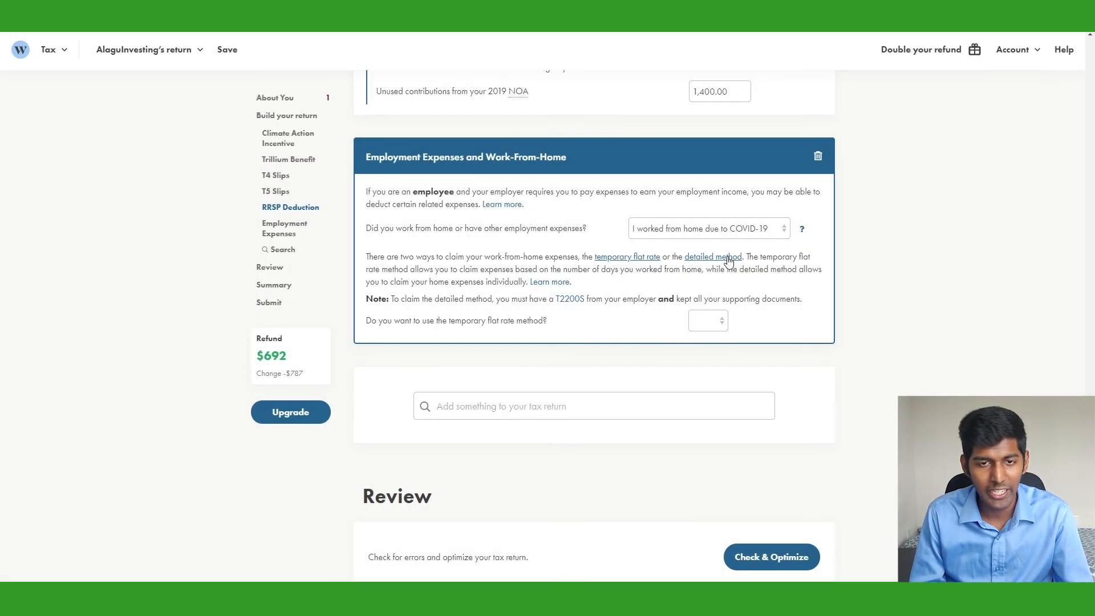
pyautogui.click(724, 257)
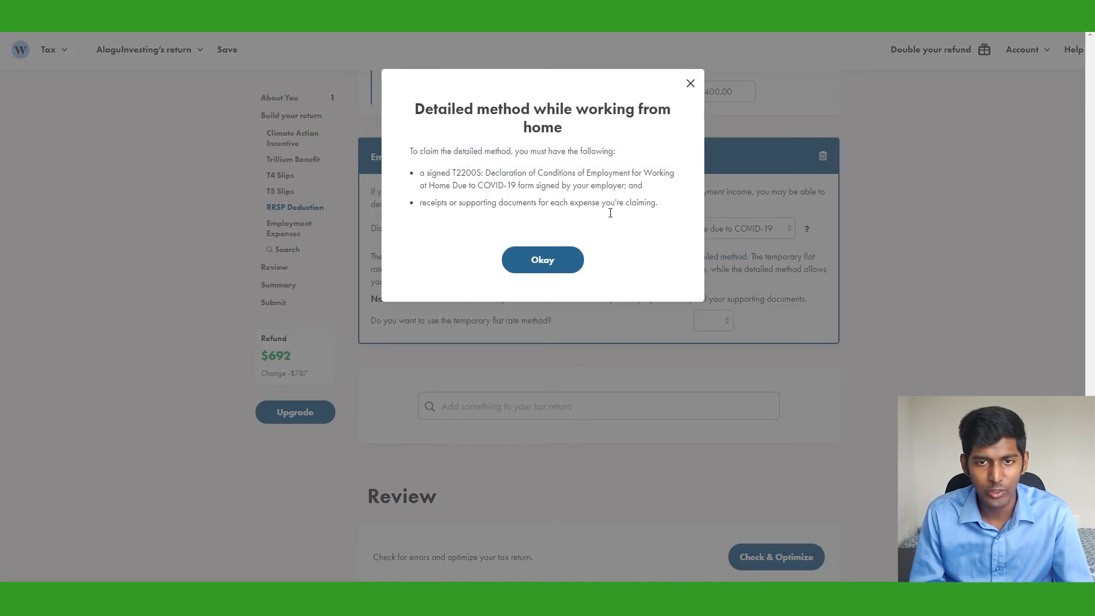
pyautogui.click(564, 267)
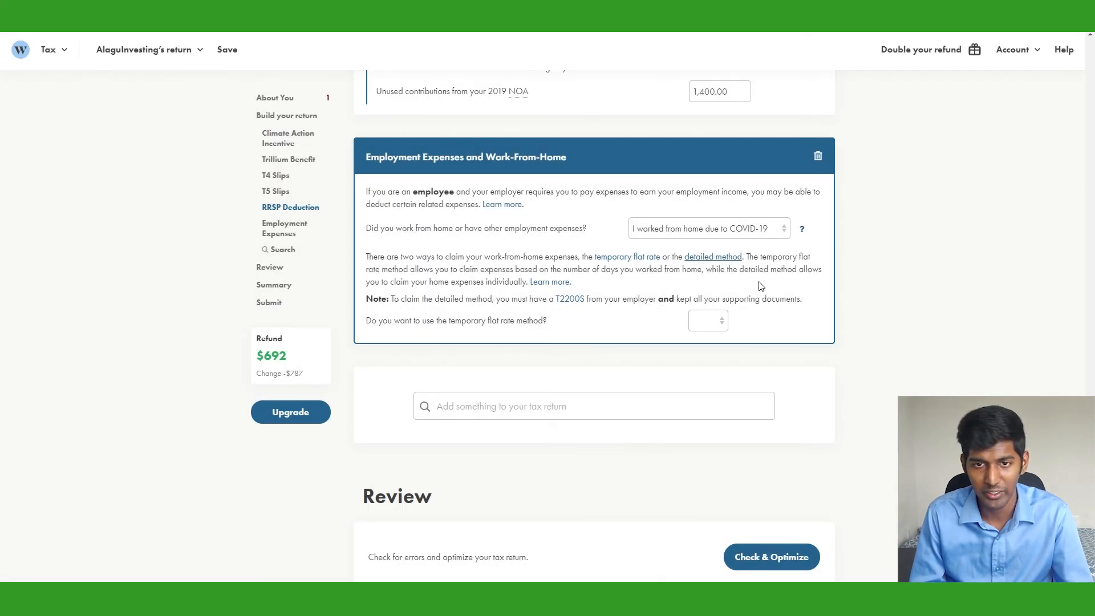
pyautogui.click(708, 321)
pyautogui.click(709, 357)
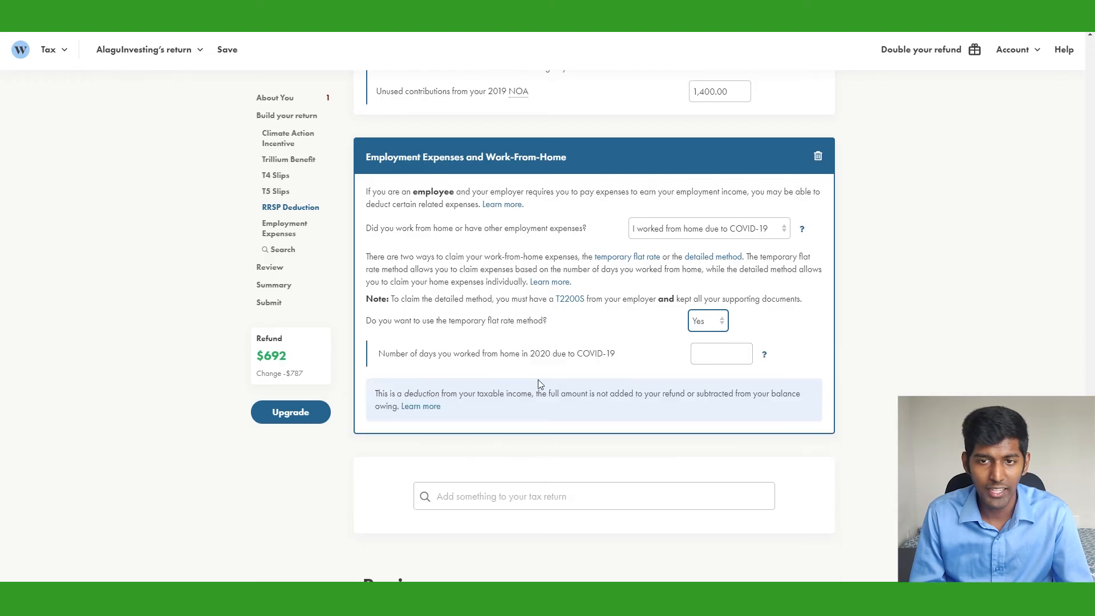
# Enter 200 days worked from home, then search 'medica' for medical expenses
pyautogui.click(737, 359)
pyautogui.click(765, 356)
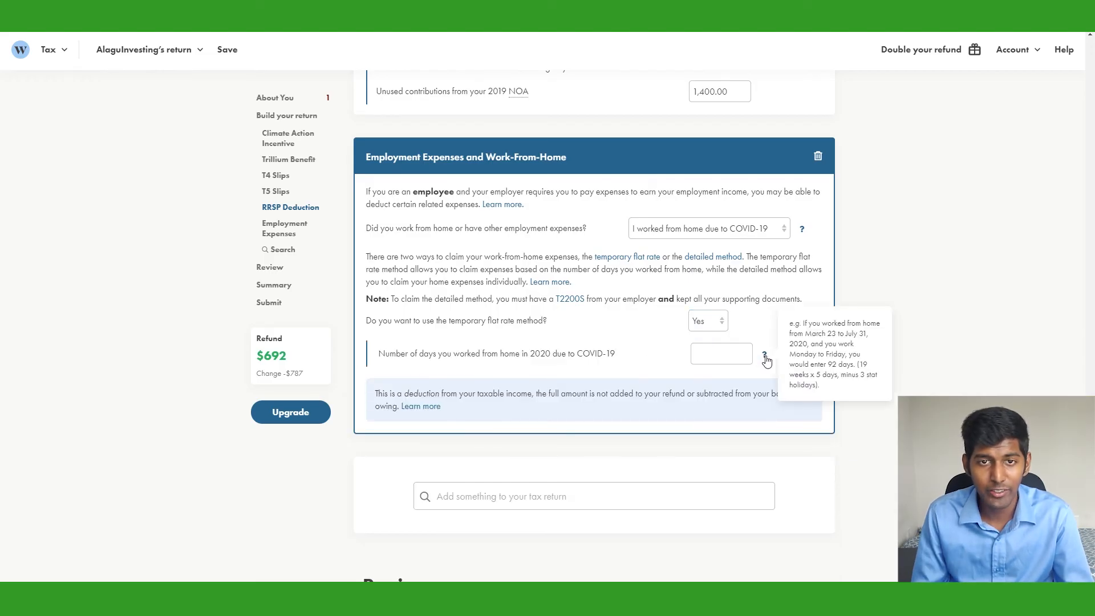
pyautogui.click(733, 363)
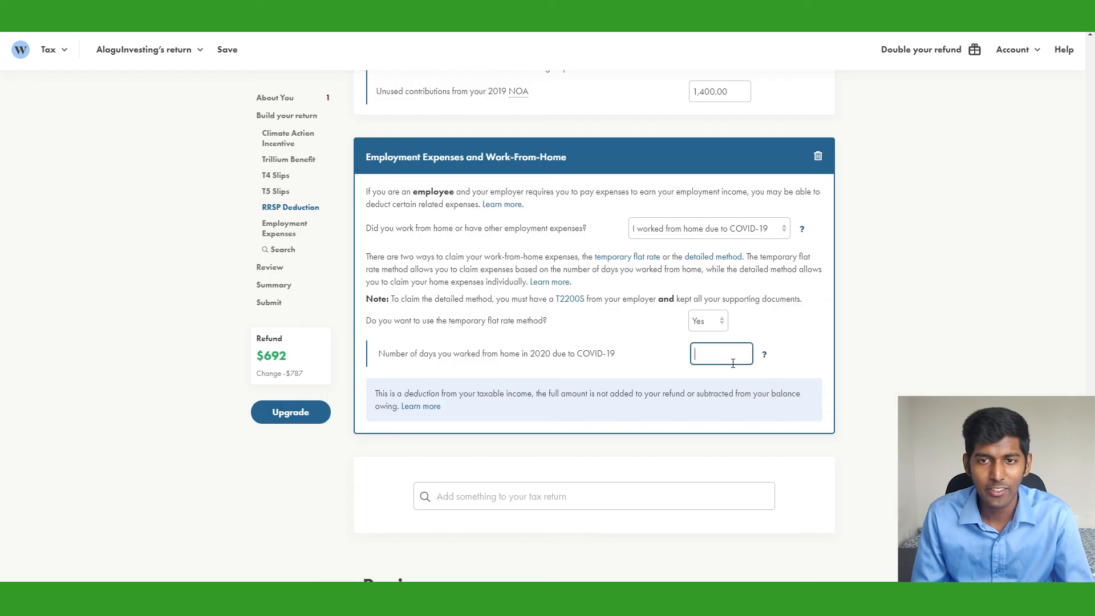
pyautogui.write('200')
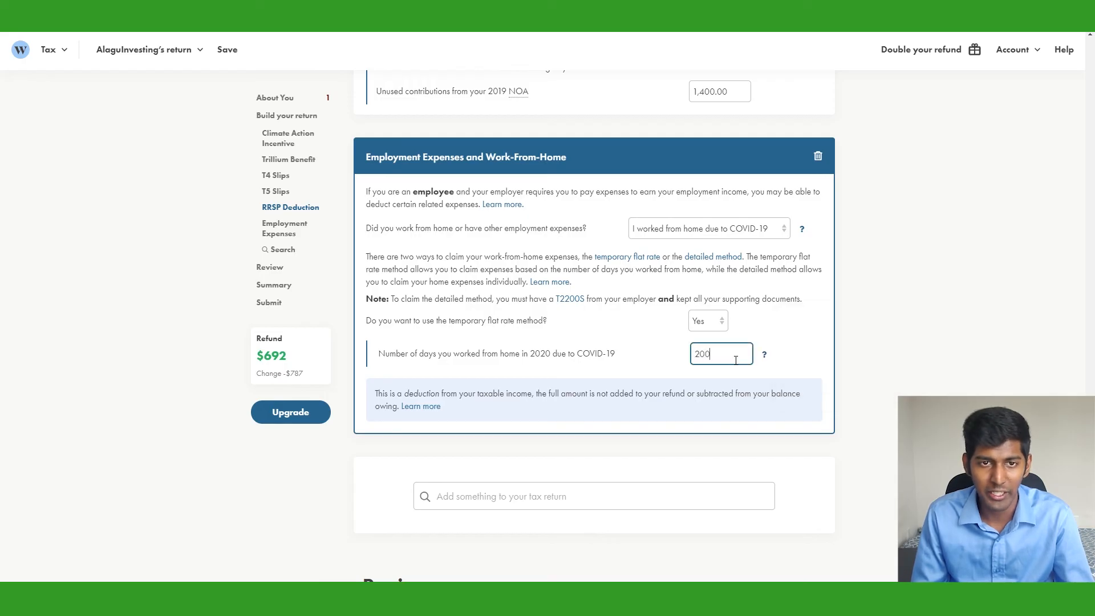
pyautogui.click(575, 497)
pyautogui.write('m')
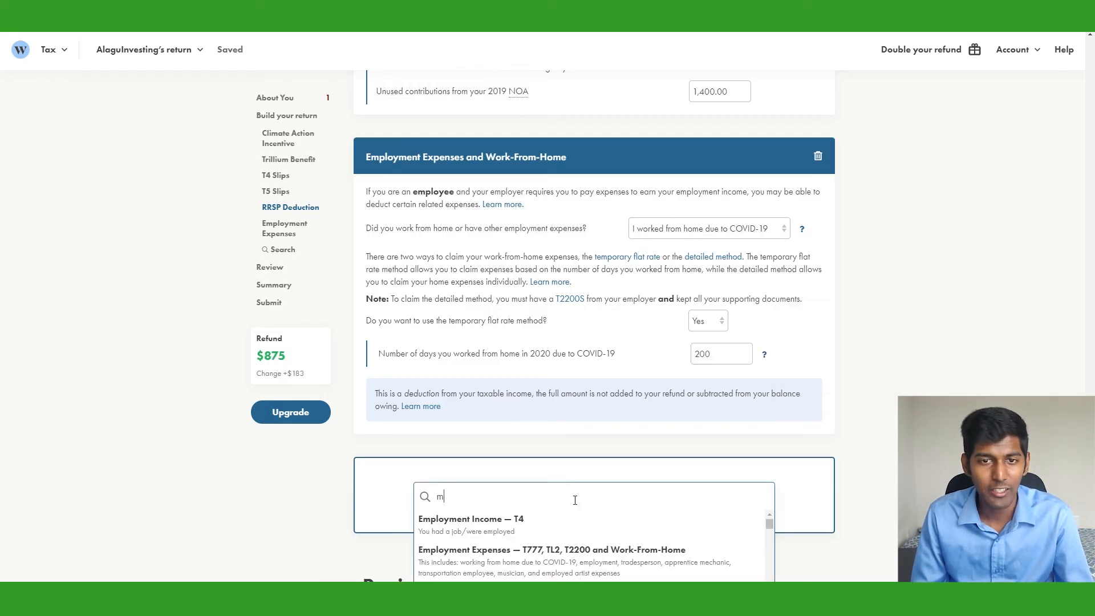
pyautogui.write('edica')
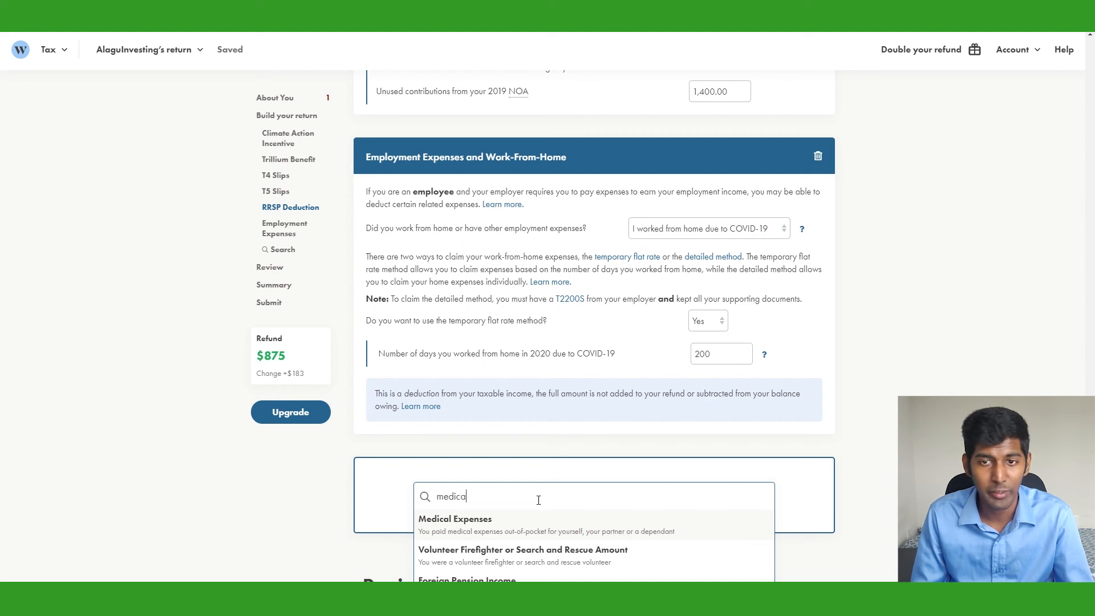
# Add a Medical Expenses entry for me or my partner: Prescription drugs, Regular, 600
pyautogui.click(514, 520)
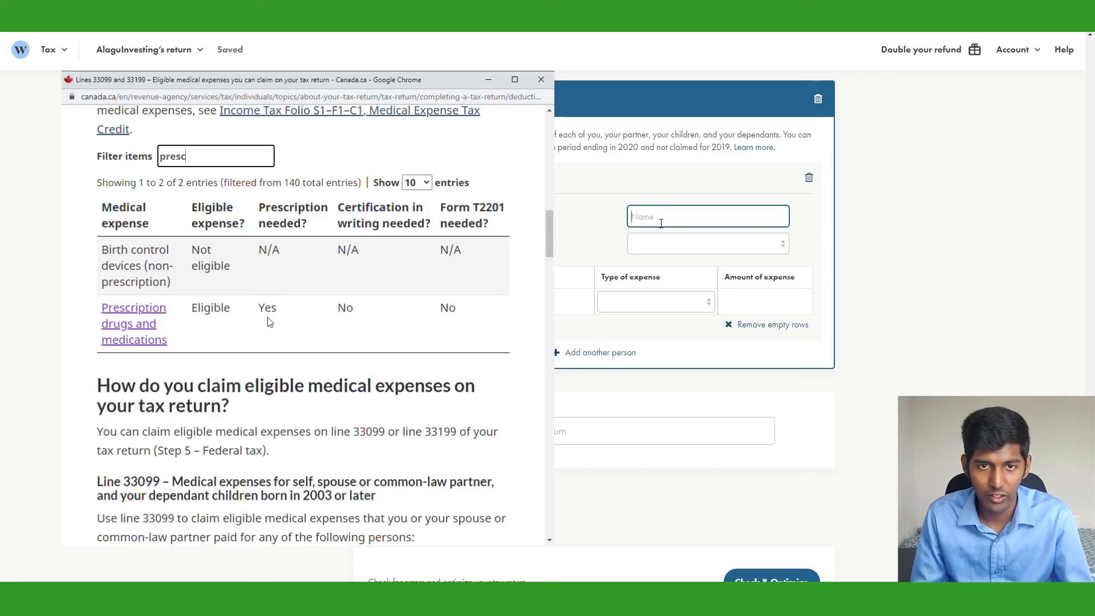
pyautogui.write('Alagu Investing')
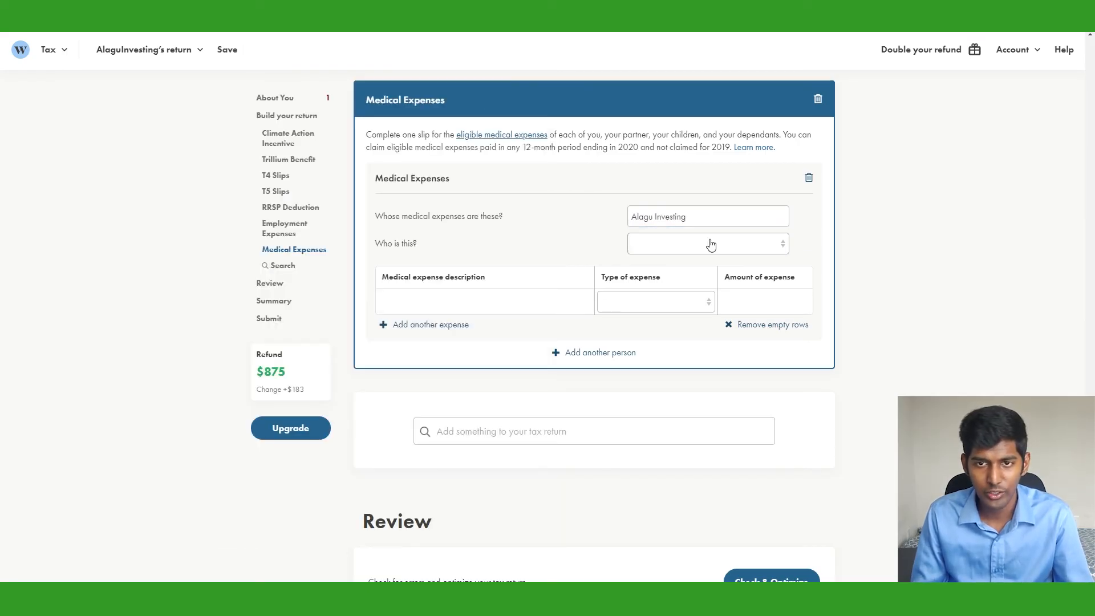
pyautogui.click(711, 244)
pyautogui.click(697, 276)
pyautogui.click(484, 302)
pyautogui.write('P')
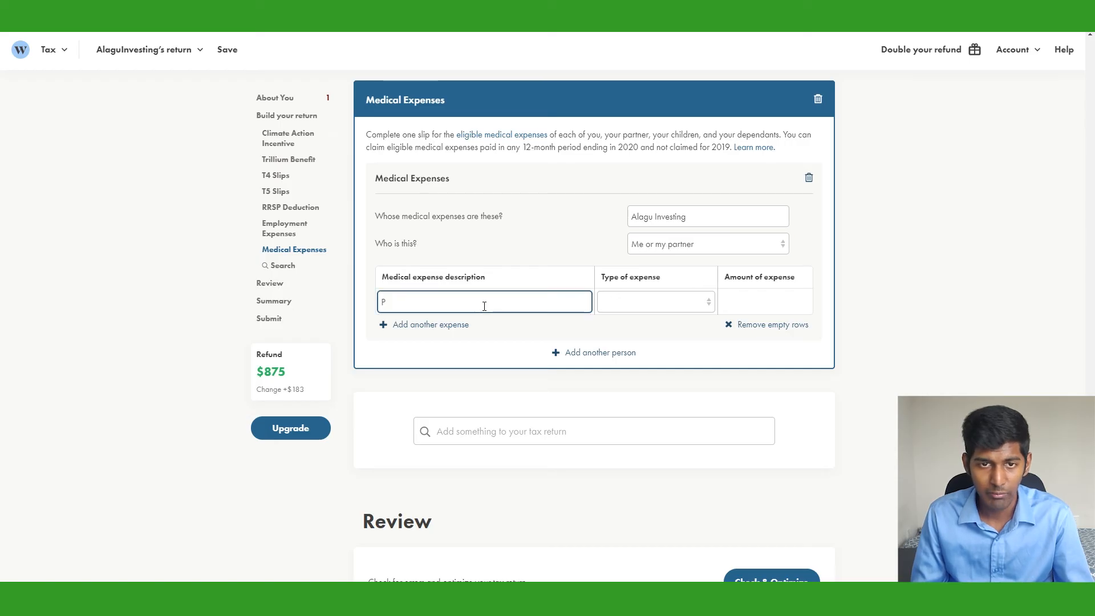
pyautogui.write('rescribtion drugs')
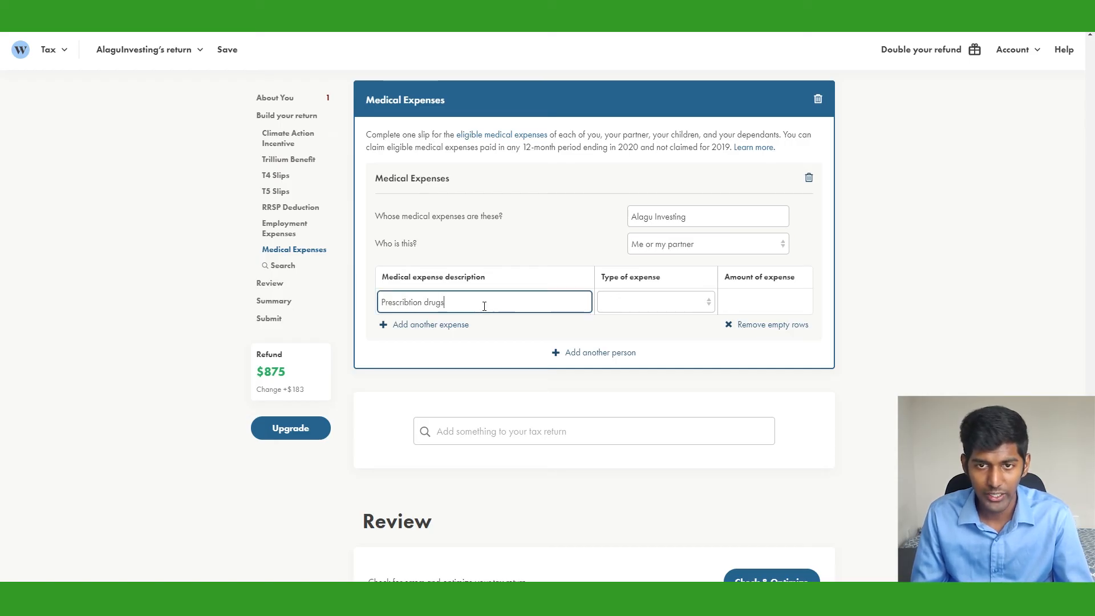
pyautogui.click(677, 308)
pyautogui.click(677, 333)
pyautogui.click(751, 306)
pyautogui.write('600')
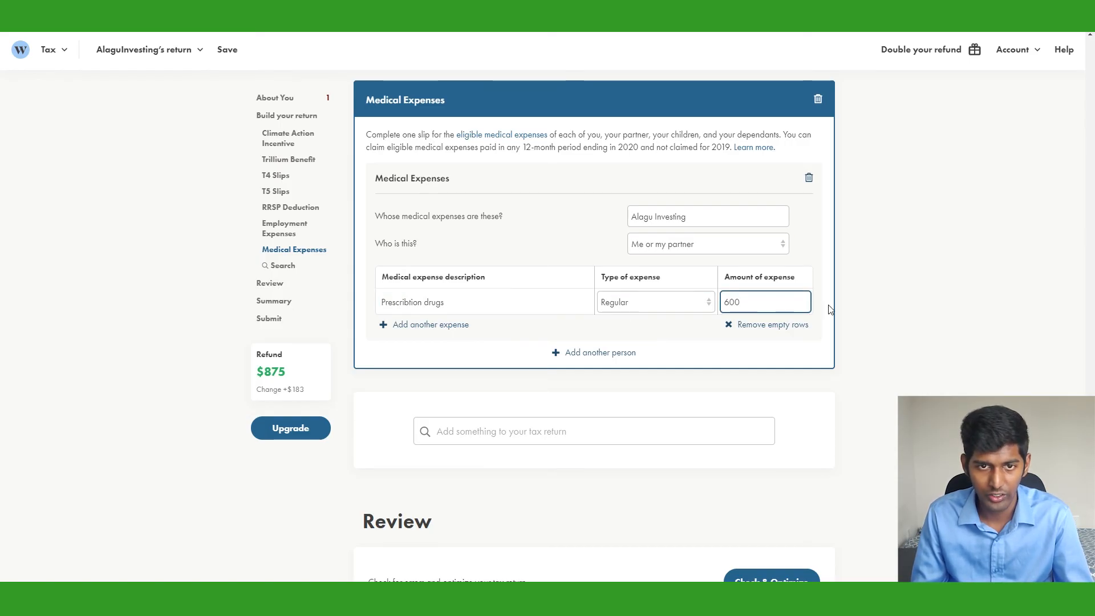
pyautogui.click(860, 311)
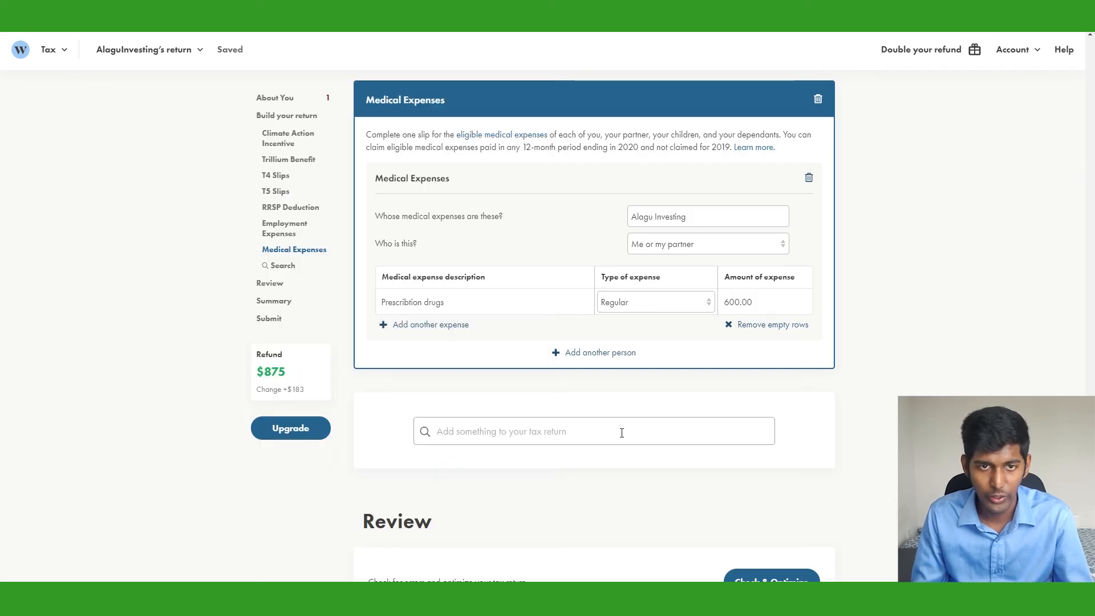
# Add a Donations and Gifts section with a 40 charity donation to Charity Water
pyautogui.click(622, 432)
pyautogui.write('Dona')
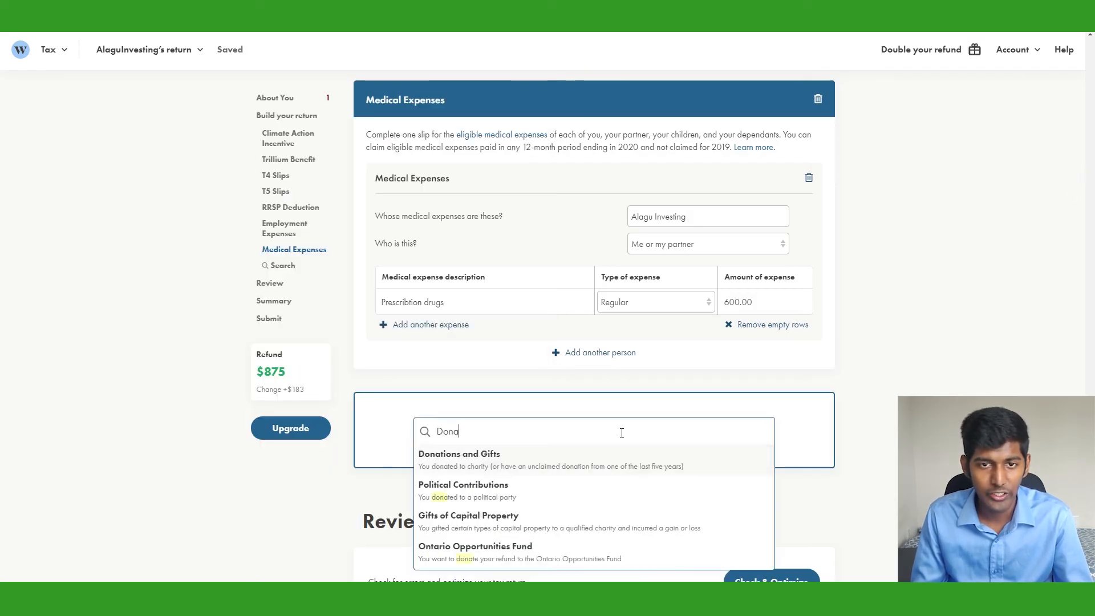
pyautogui.click(564, 455)
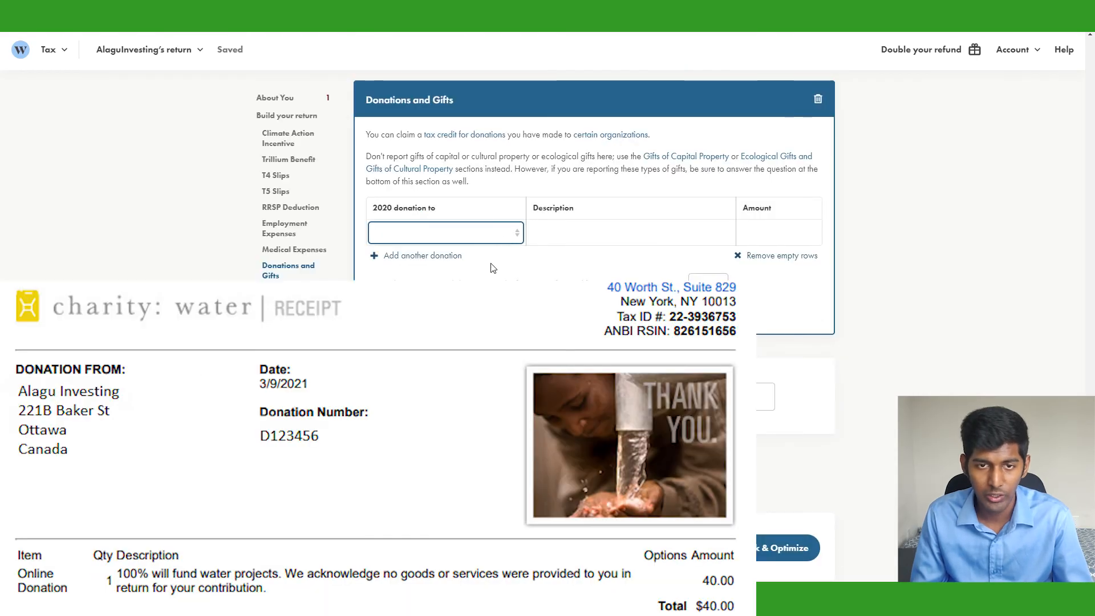
pyautogui.click(492, 267)
pyautogui.click(590, 243)
pyautogui.write('Ch')
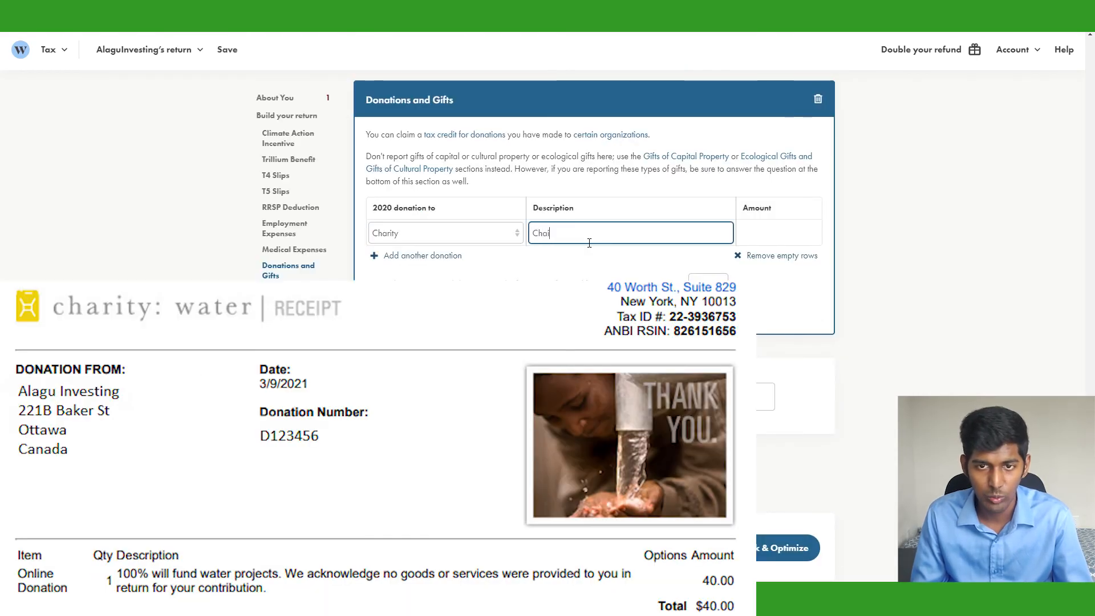
pyautogui.write('arity Water')
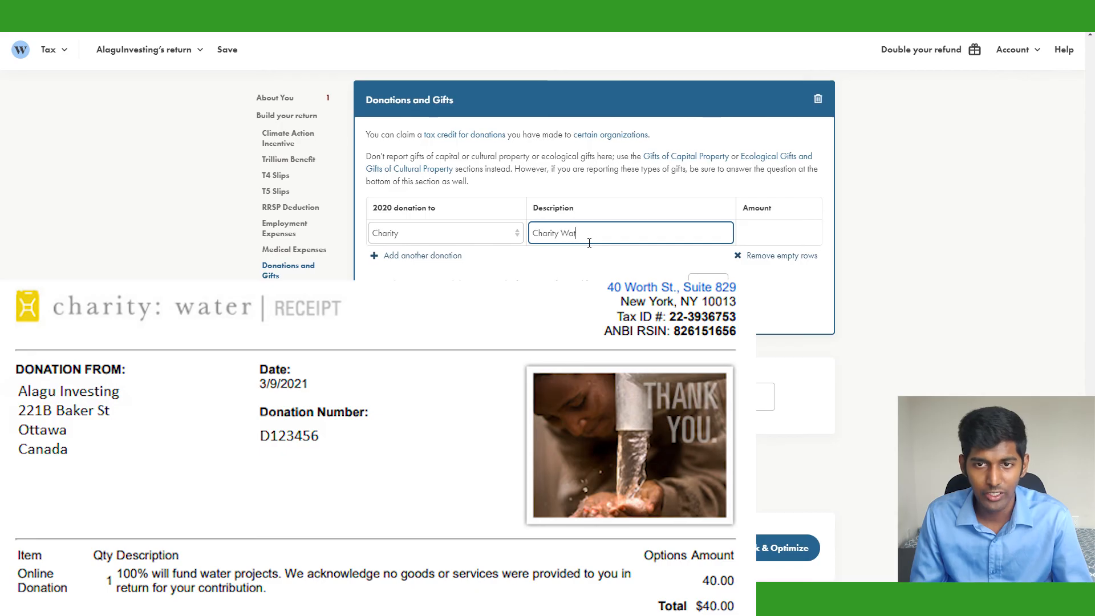
pyautogui.press('Tab')
pyautogui.write('40')
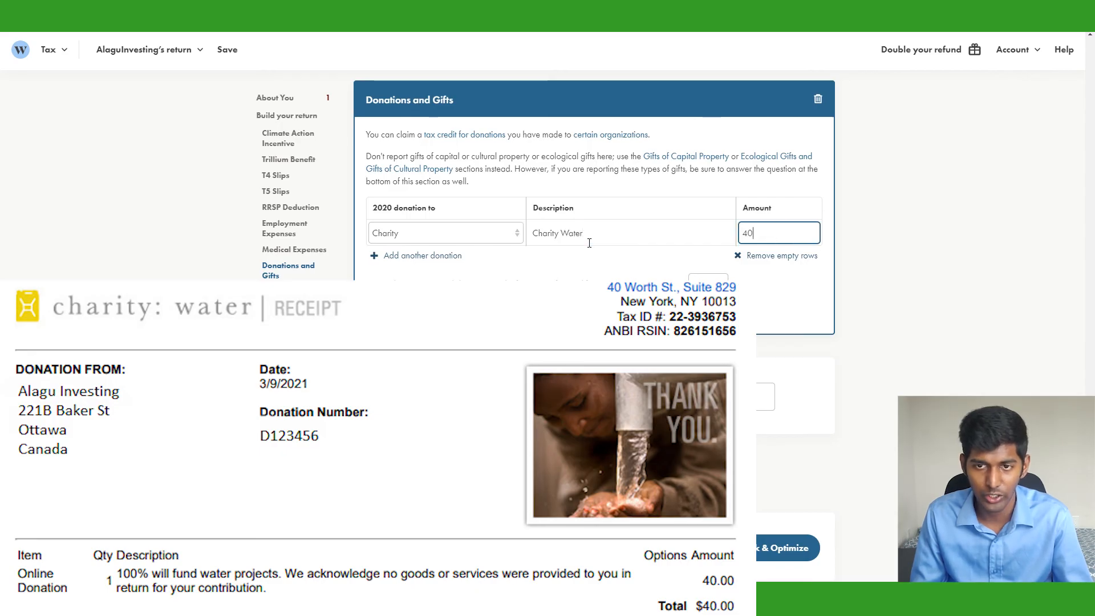
pyautogui.press('Tab')
pyautogui.click(802, 289)
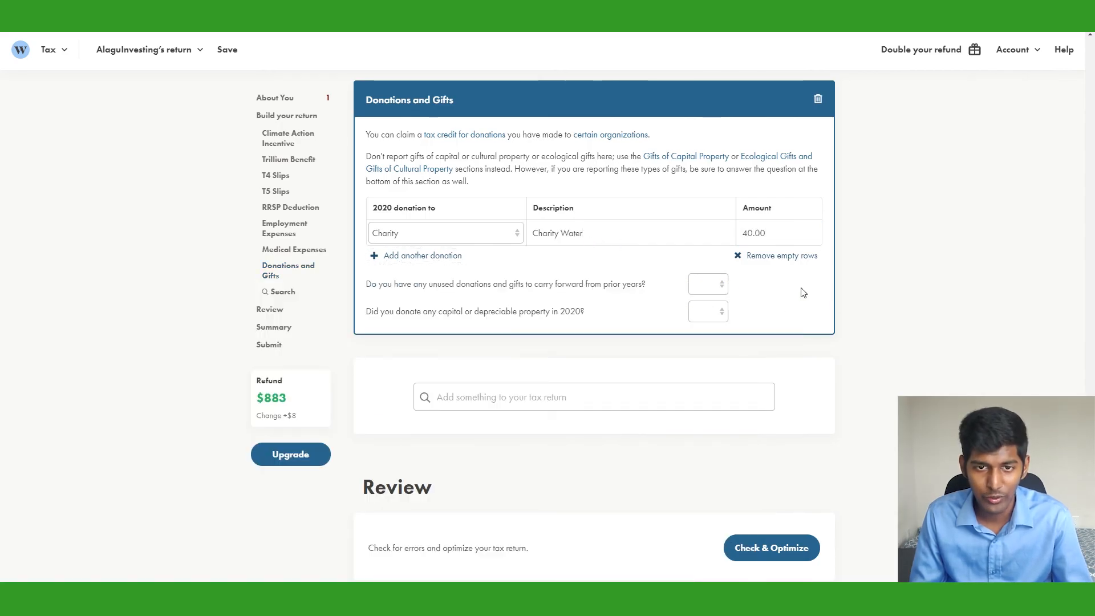
# Answer No to both the carry-forward and capital property donation questions
pyautogui.click(723, 290)
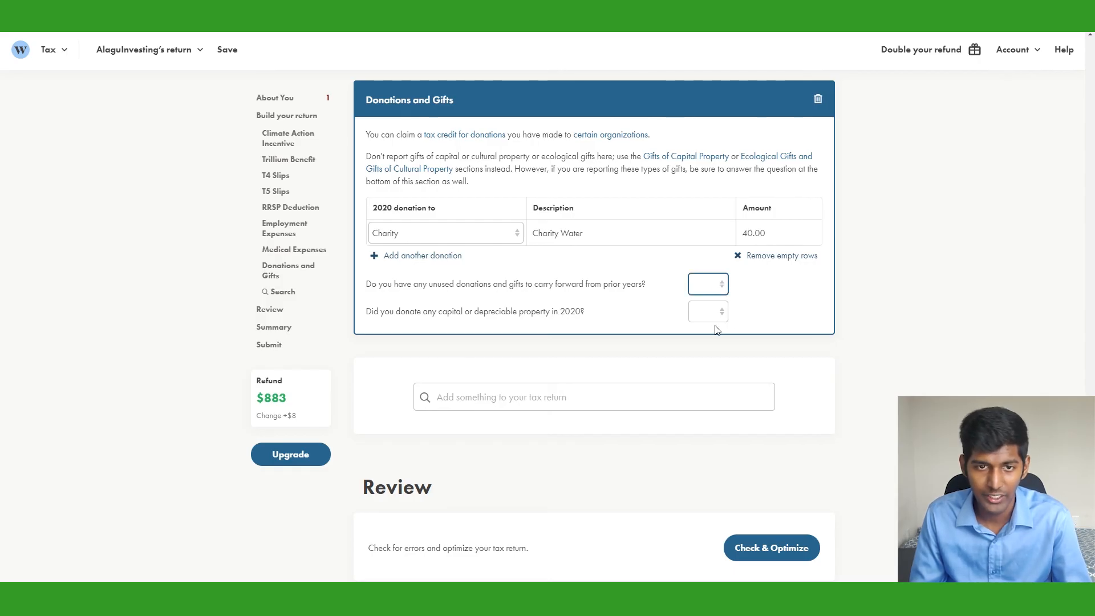
pyautogui.click(717, 330)
pyautogui.click(770, 302)
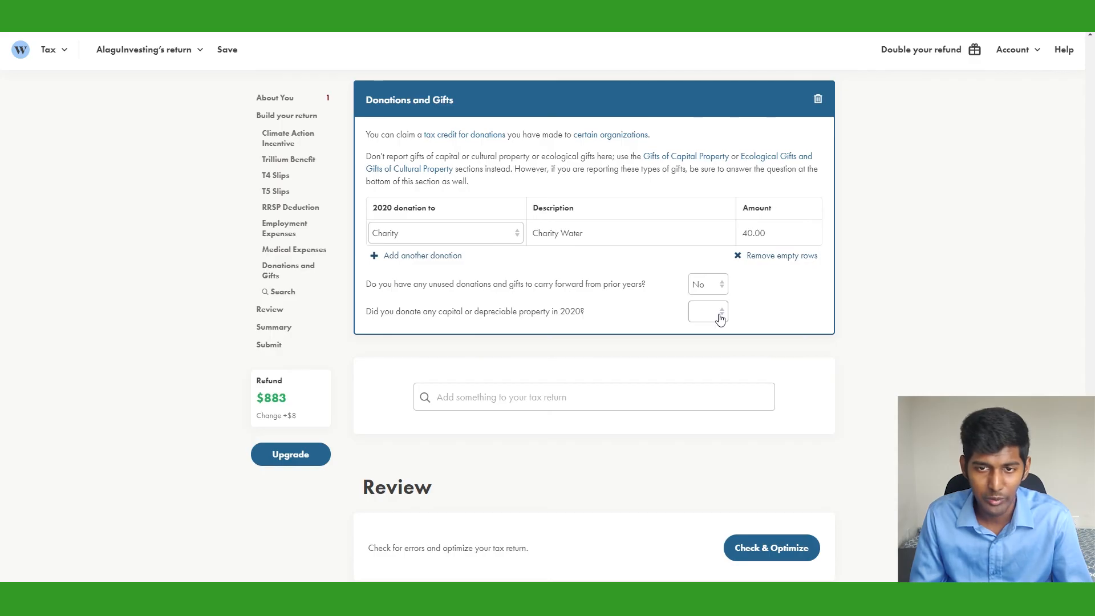
pyautogui.click(720, 317)
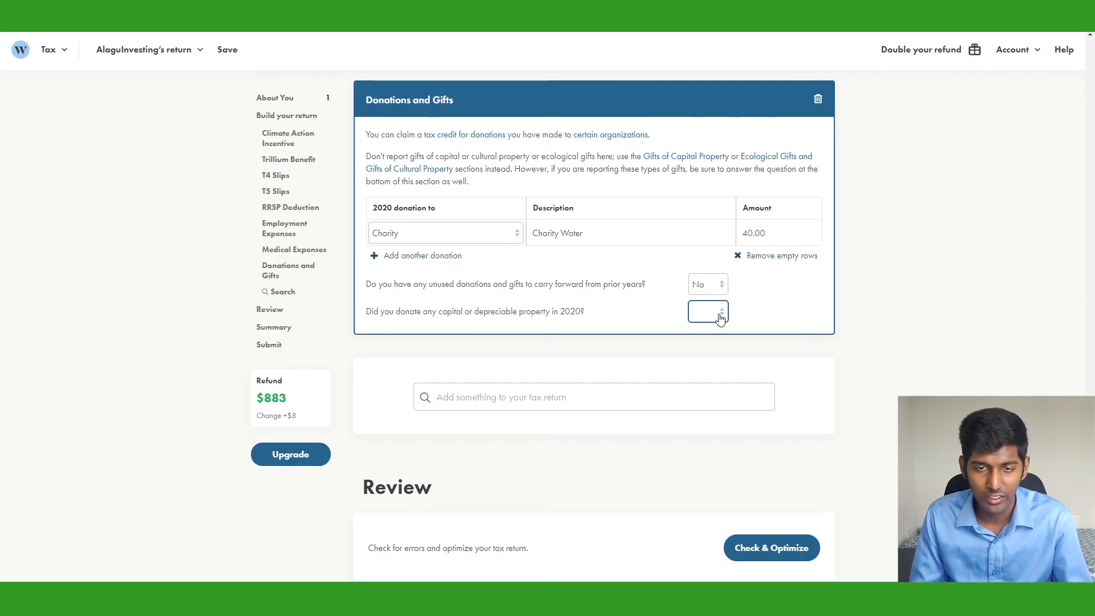
pyautogui.click(717, 357)
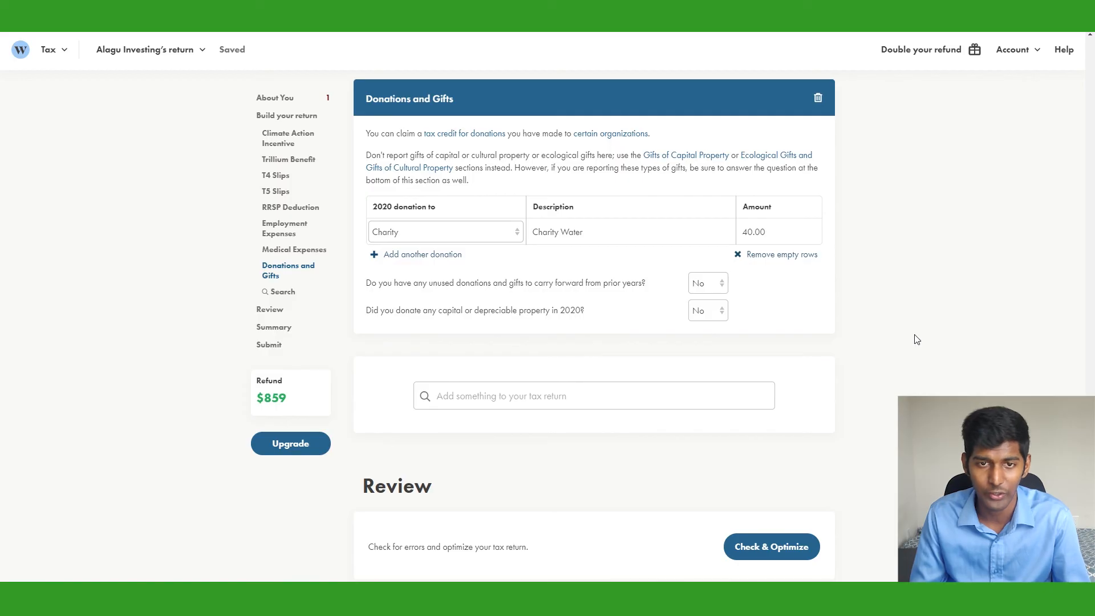
# Expand the Summary refund row to show line items, including total payable 7,256.29 and refund $858.91
pyautogui.scroll(-3, 919, 341)
pyautogui.scroll(-5, 904, 341)
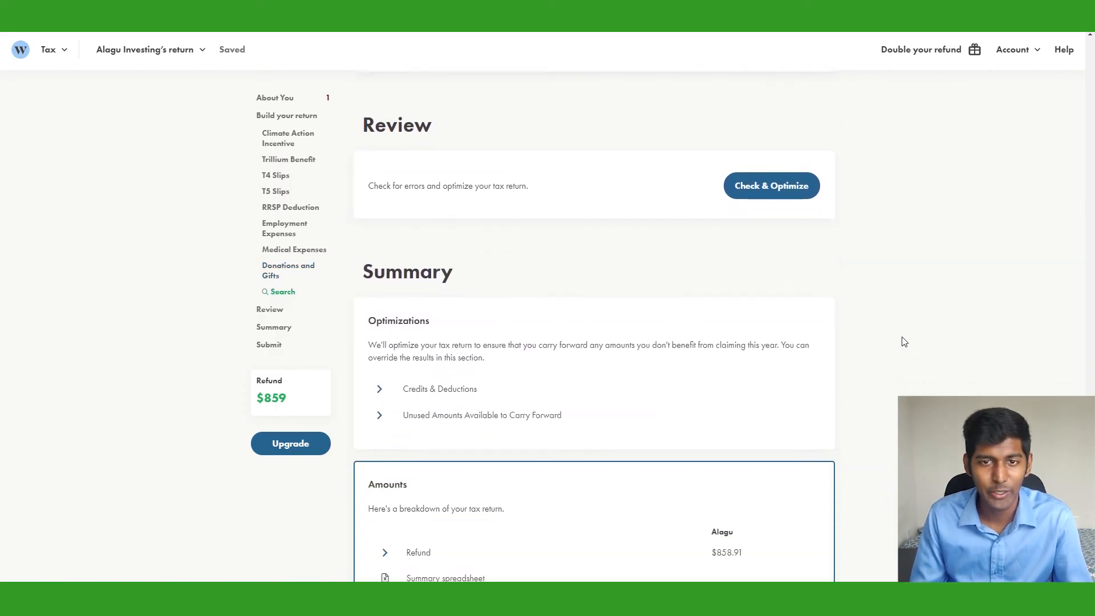
pyautogui.click(397, 406)
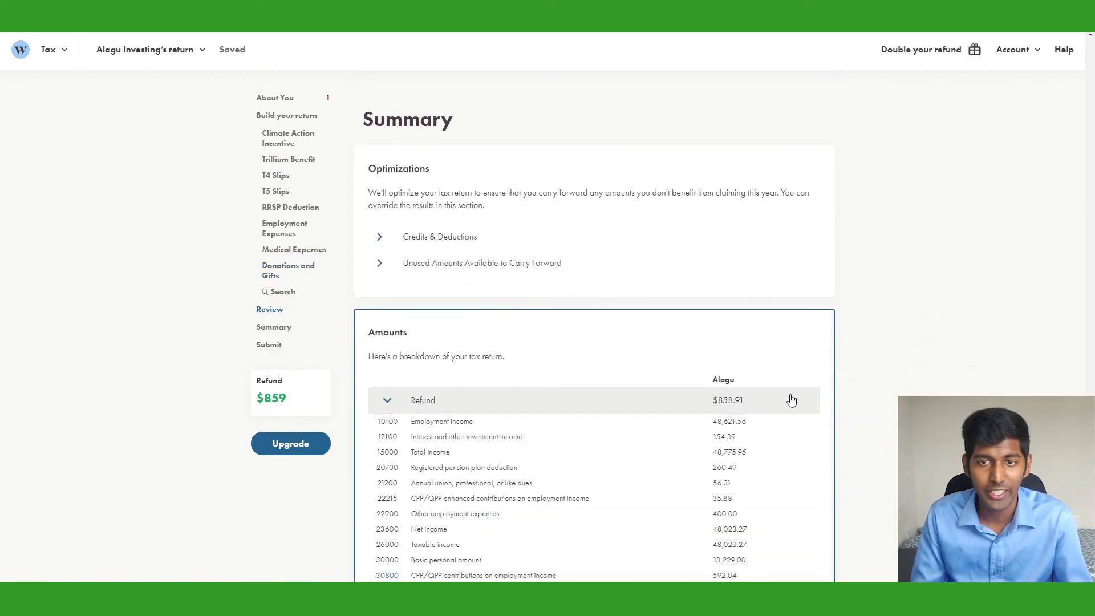
pyautogui.scroll(-2, 798, 343)
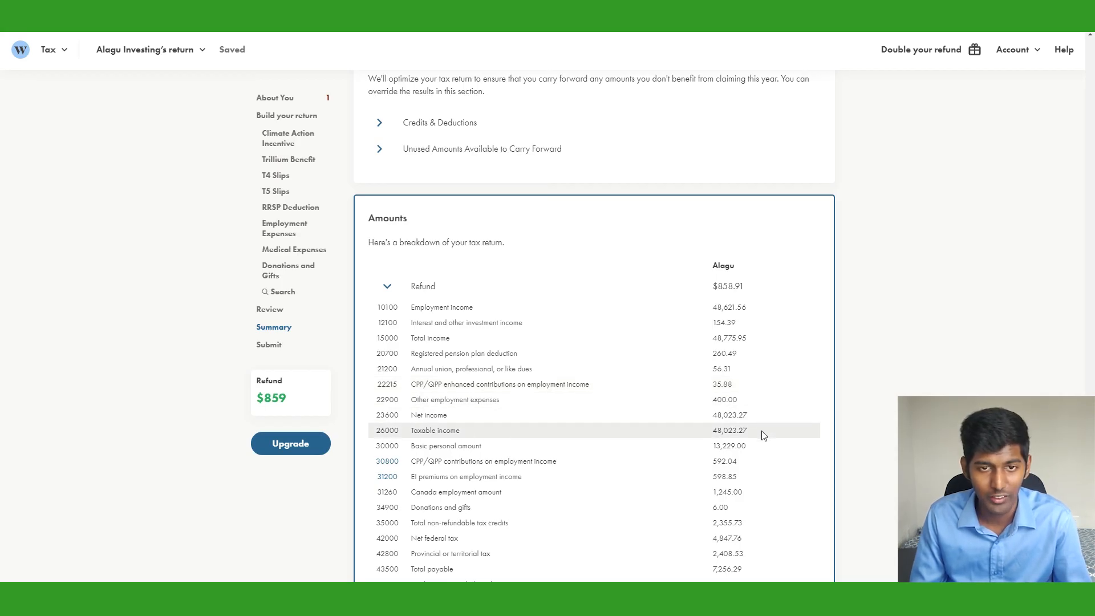
pyautogui.scroll(-3, 765, 436)
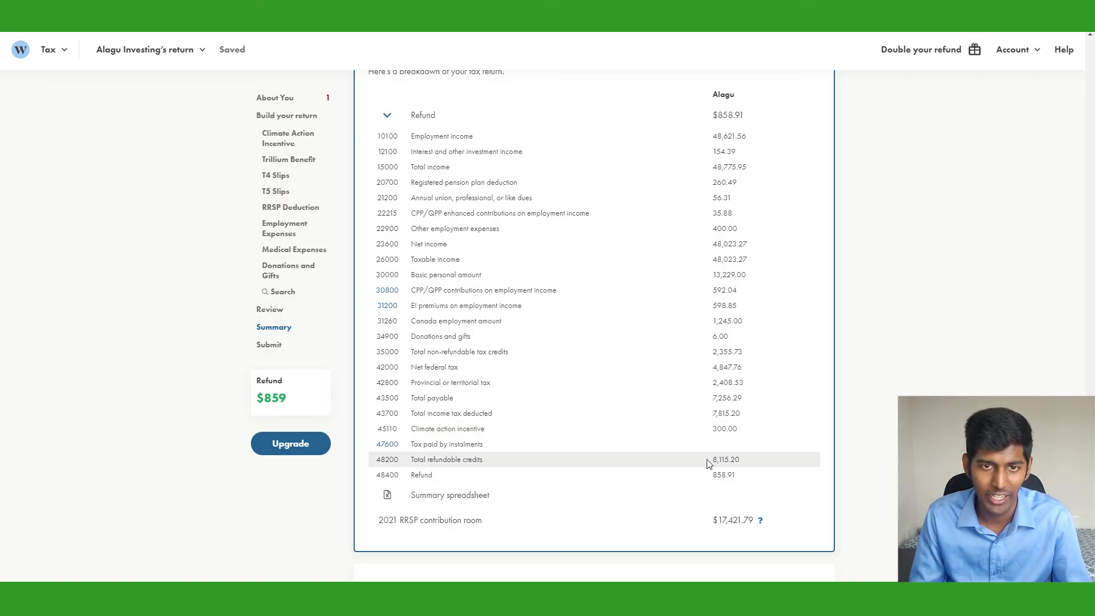
pyautogui.scroll(7, 897, 361)
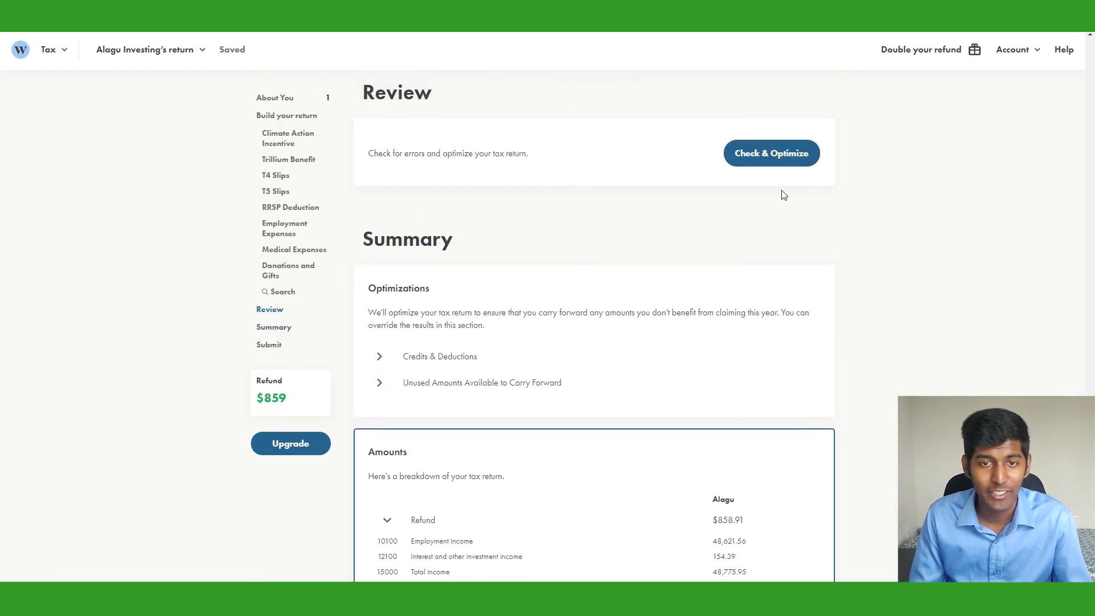
# Run Check & Optimize and answer No to the prior-year NETFILE question
pyautogui.click(773, 153)
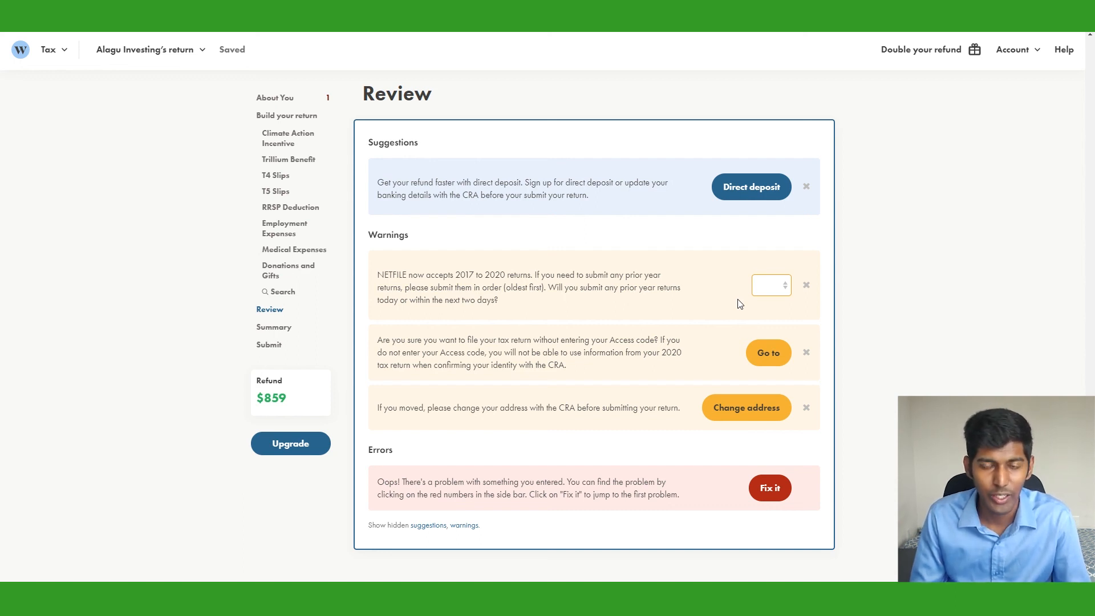
pyautogui.click(783, 290)
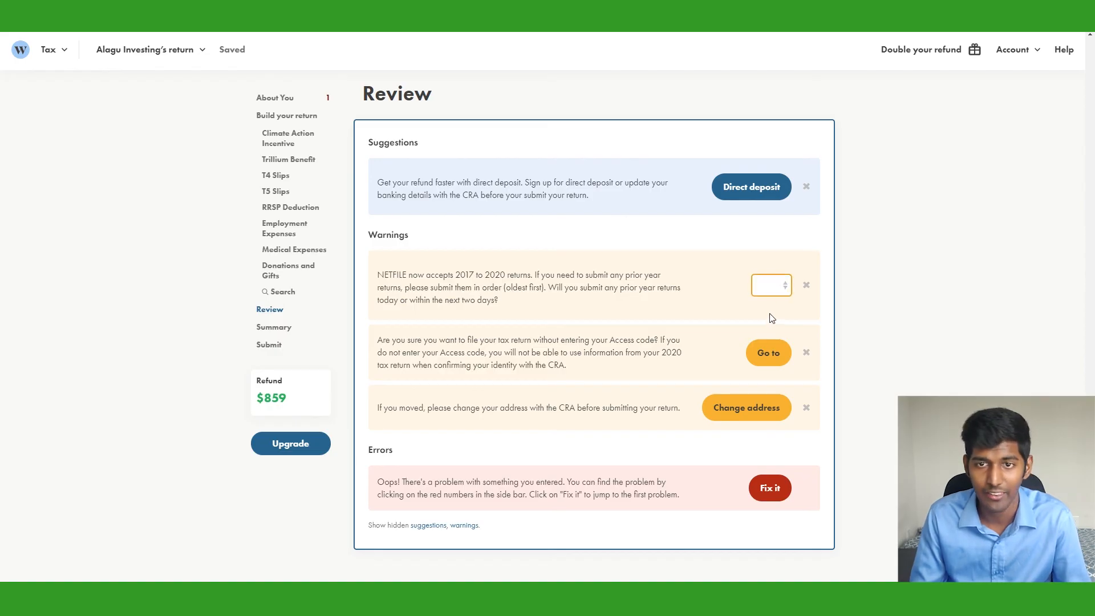
pyautogui.click(769, 315)
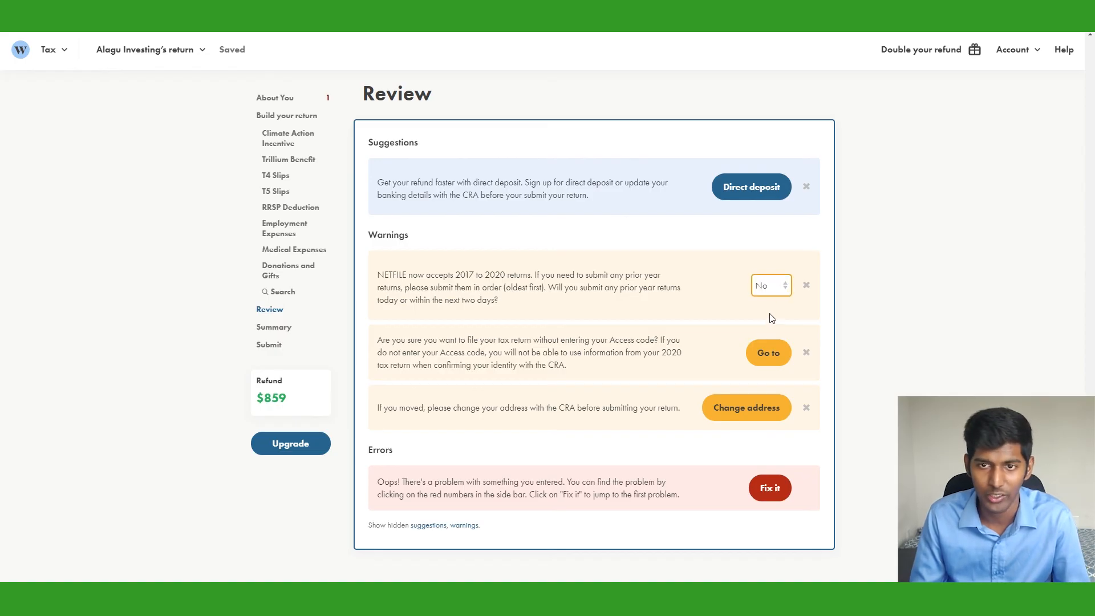
# Dismiss the NETFILE, Access code and change-of-address warnings to reach the Submit section
pyautogui.click(806, 286)
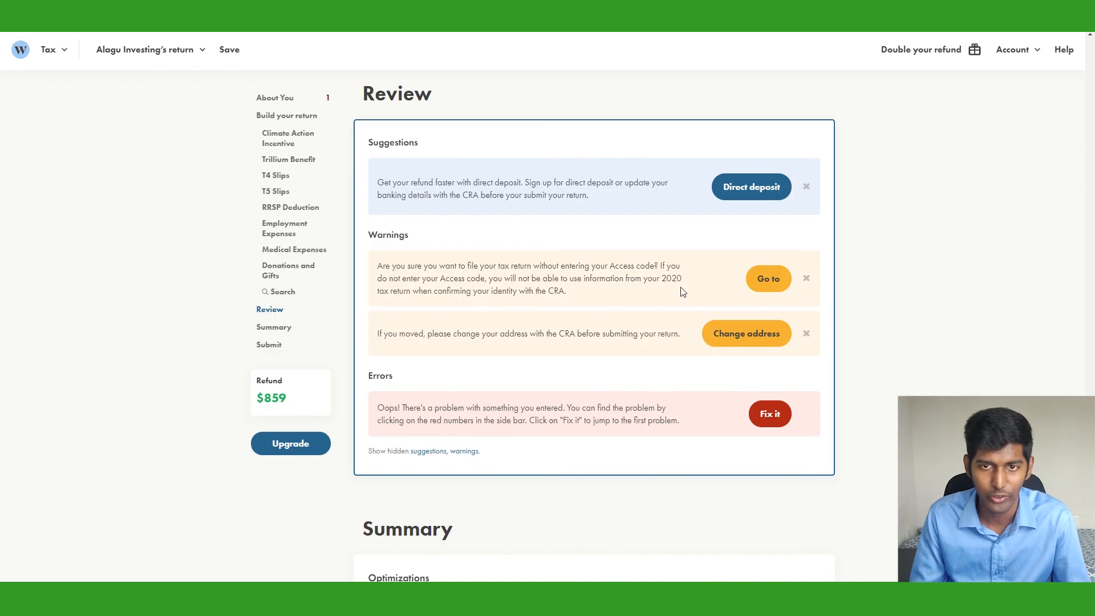
pyautogui.click(806, 279)
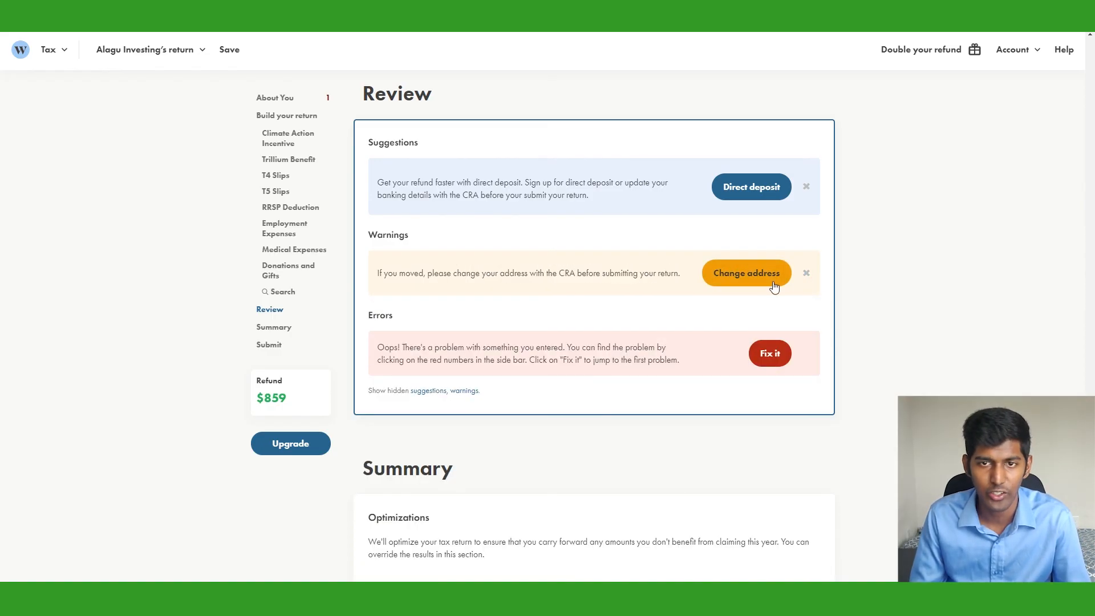
pyautogui.click(813, 277)
pyautogui.scroll(-15, 798, 400)
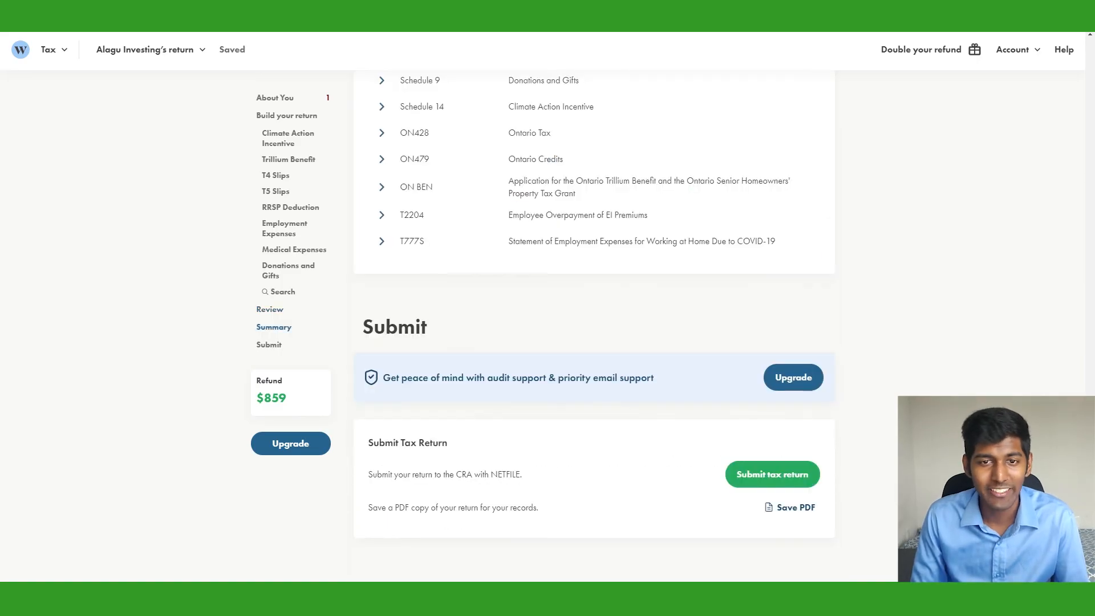